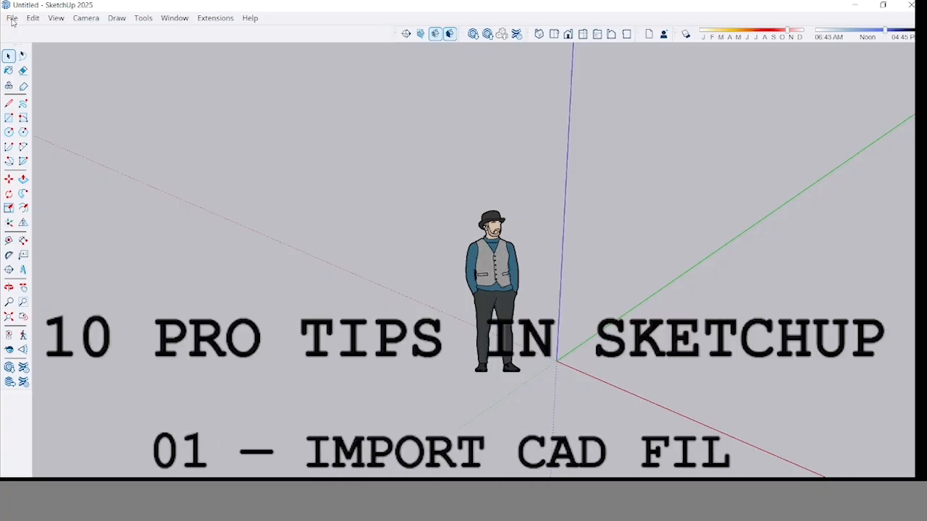
Start importing an AutoCAD drawing and choose the file jamat khana 260710 from the Desktop folder.
click(11, 20)
mouse_move(64, 203)
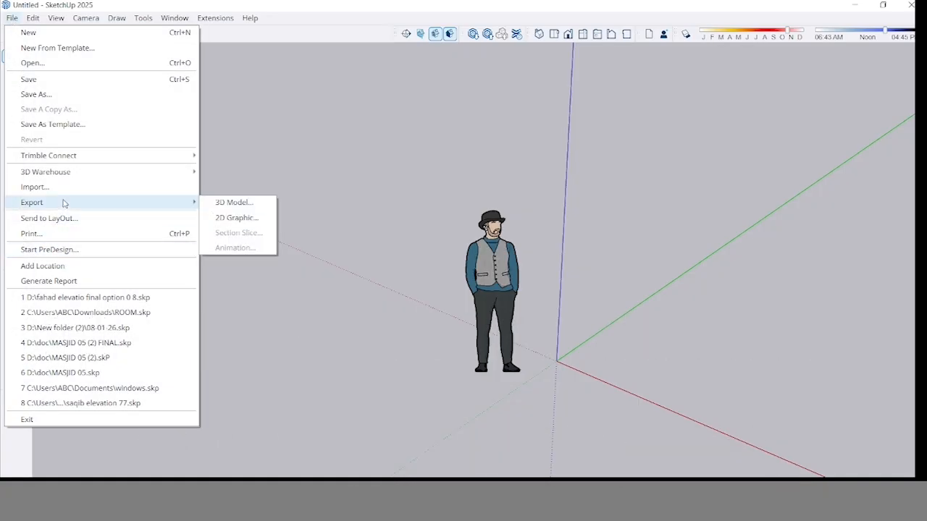
click(65, 187)
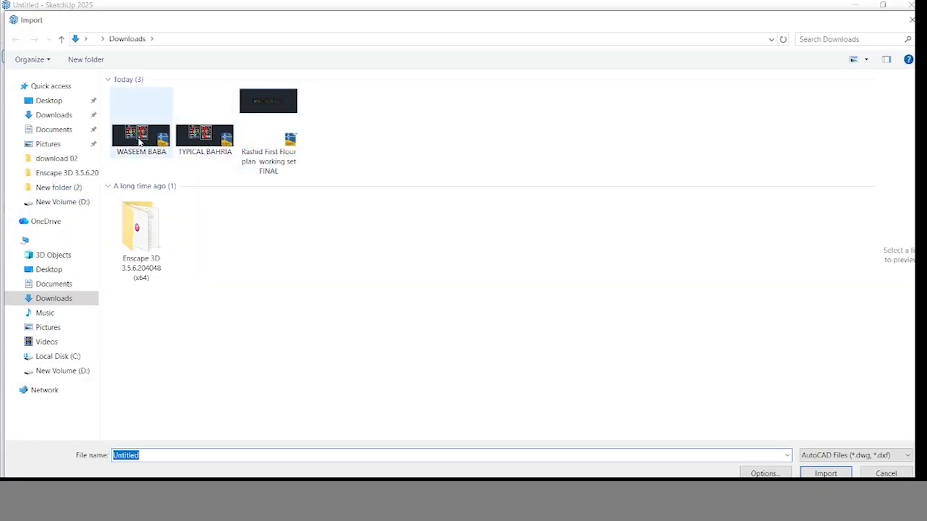
click(58, 99)
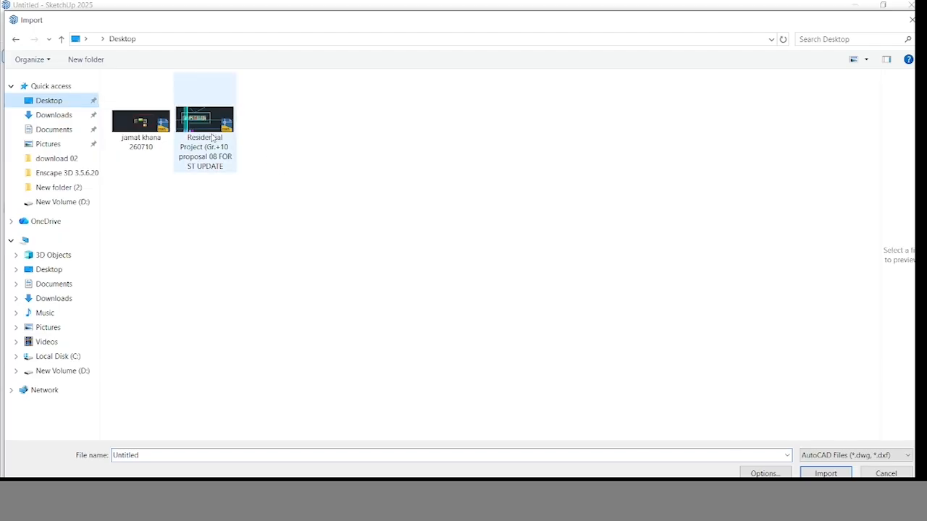
click(140, 125)
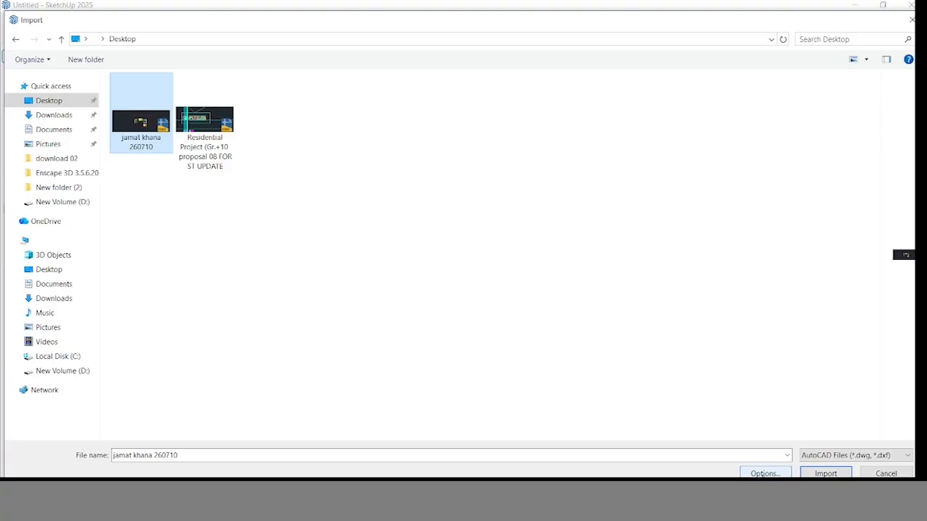
Set the import scale units to Inches, import the drawing and dismiss the import results.
click(765, 474)
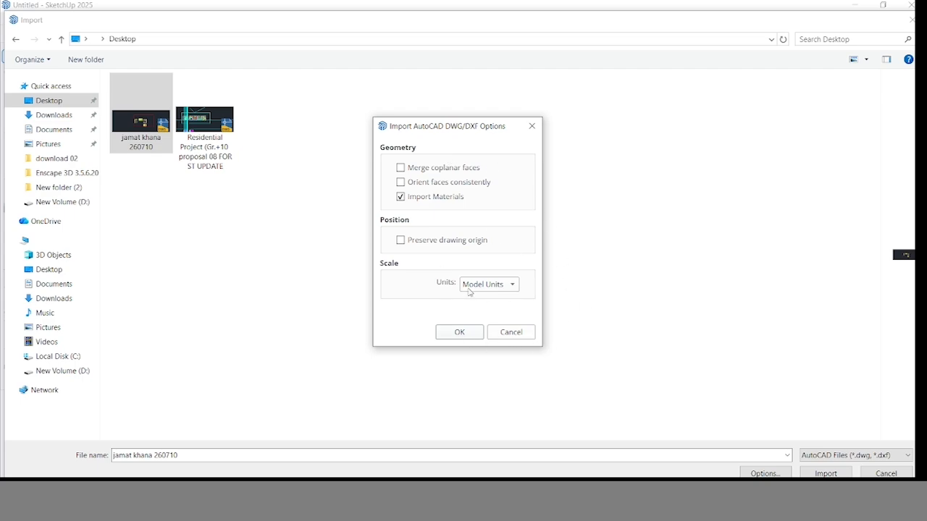
click(512, 290)
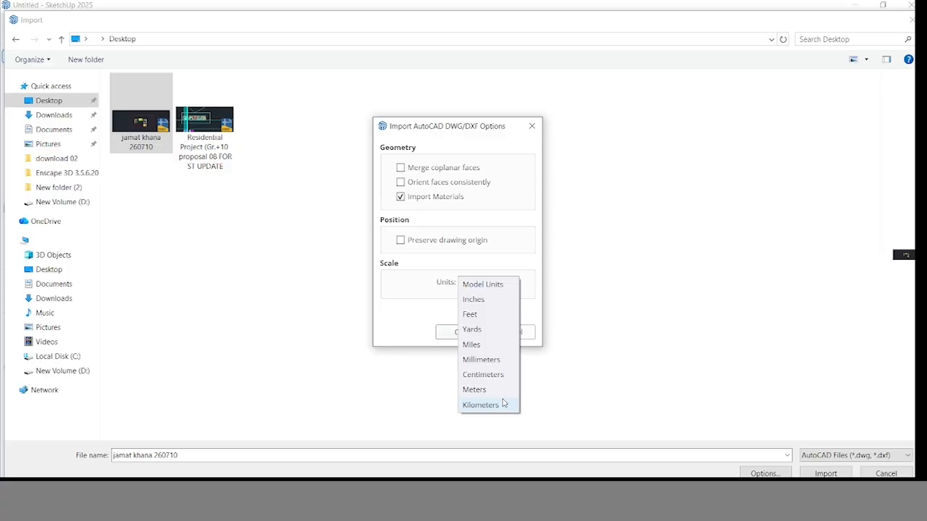
click(487, 301)
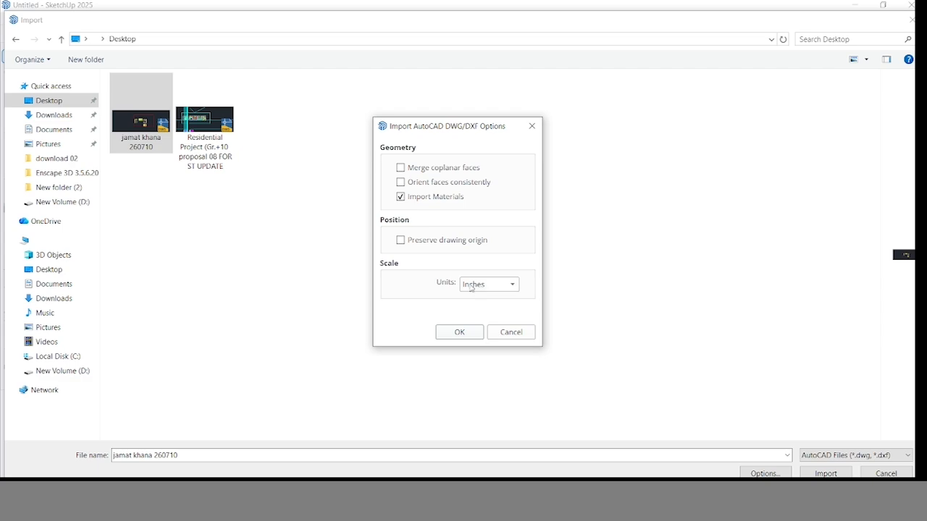
click(461, 335)
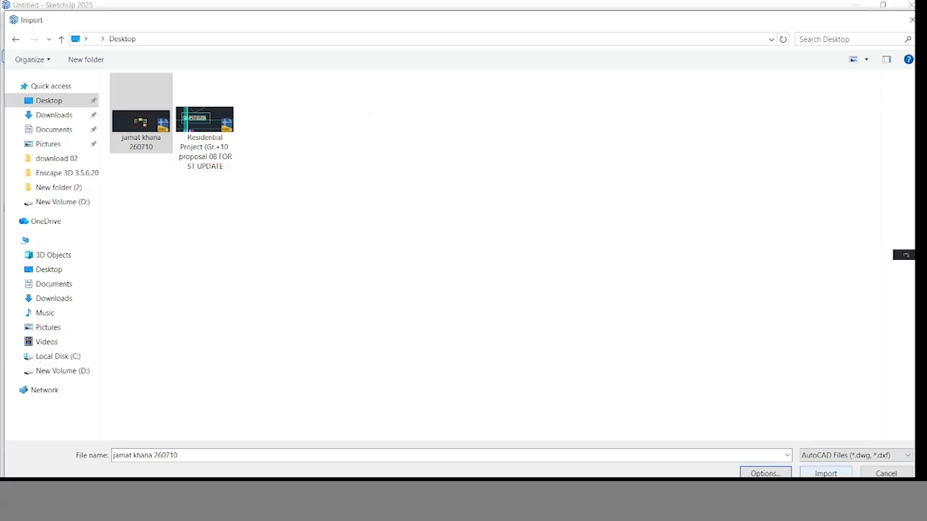
click(826, 473)
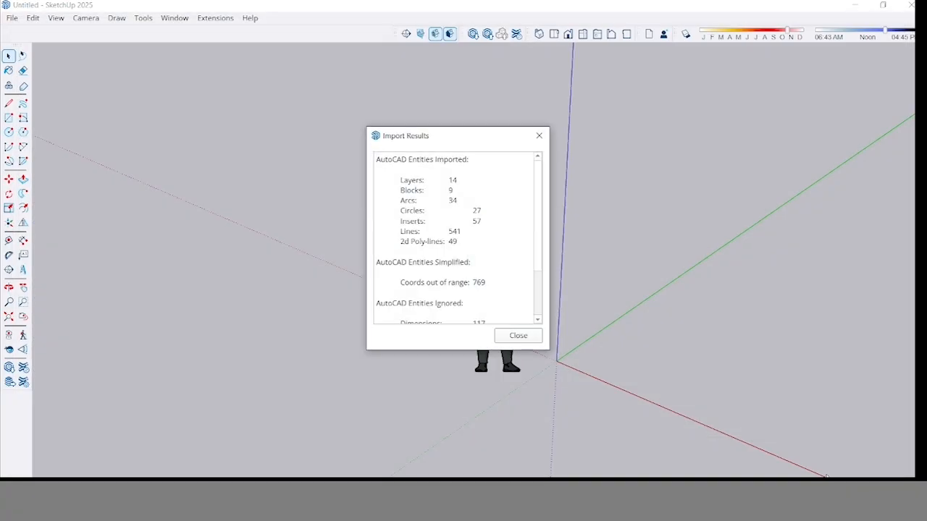
click(518, 335)
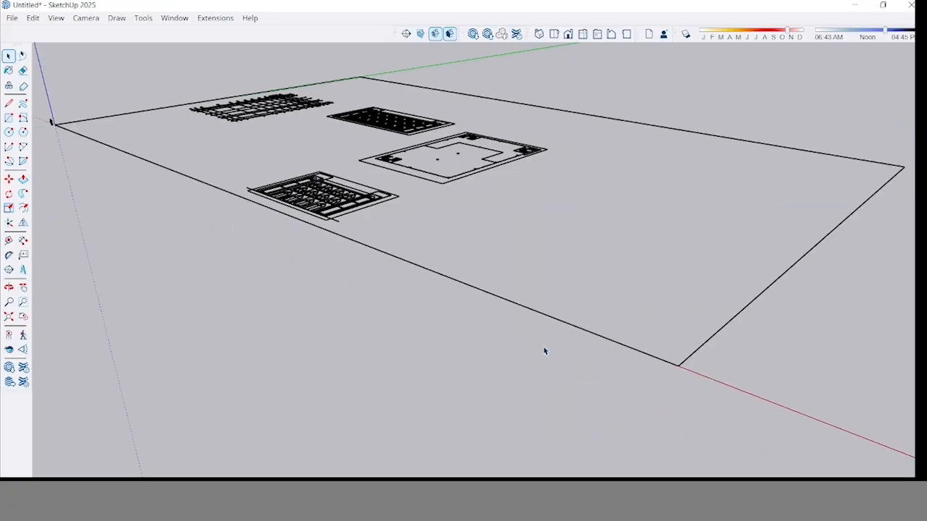
Measure the gap between the outer and inner frame lines around the arched tower panel in the imported elevation.
scroll(478, 210, down, 2)
middle_drag(474, 211, 674, 333)
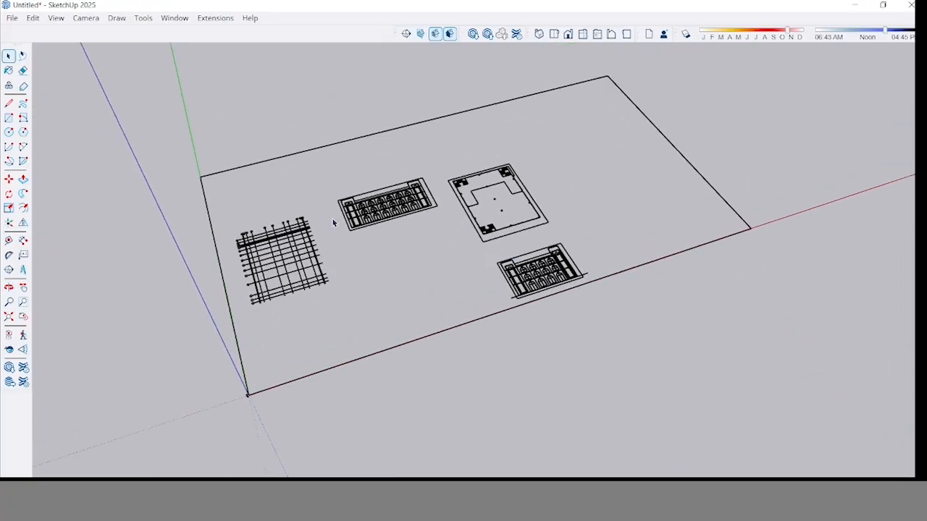
scroll(374, 213, up, 5)
scroll(439, 208, up, 1)
middle_drag(720, 239, 554, 279)
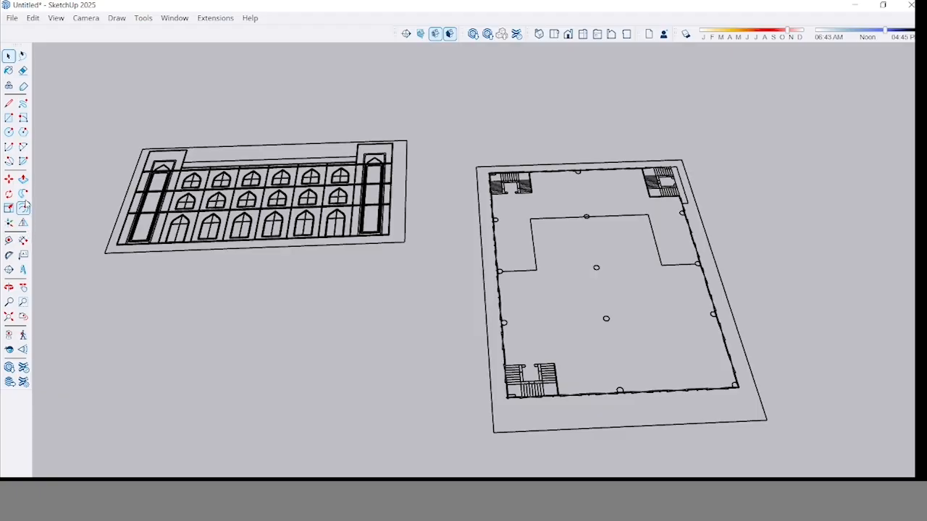
key(t)
scroll(362, 151, up, 6)
scroll(353, 144, up, 5)
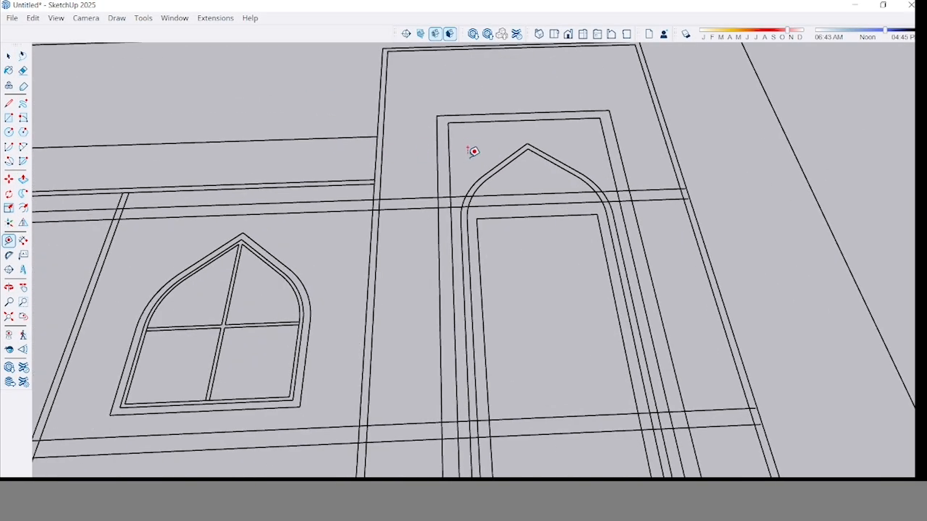
mouse_move(420, 143)
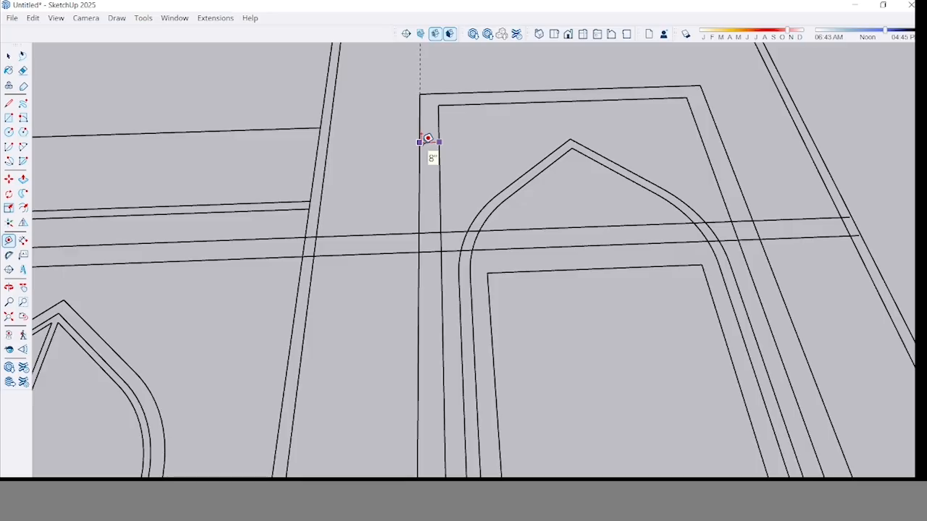
scroll(427, 140, down, 15)
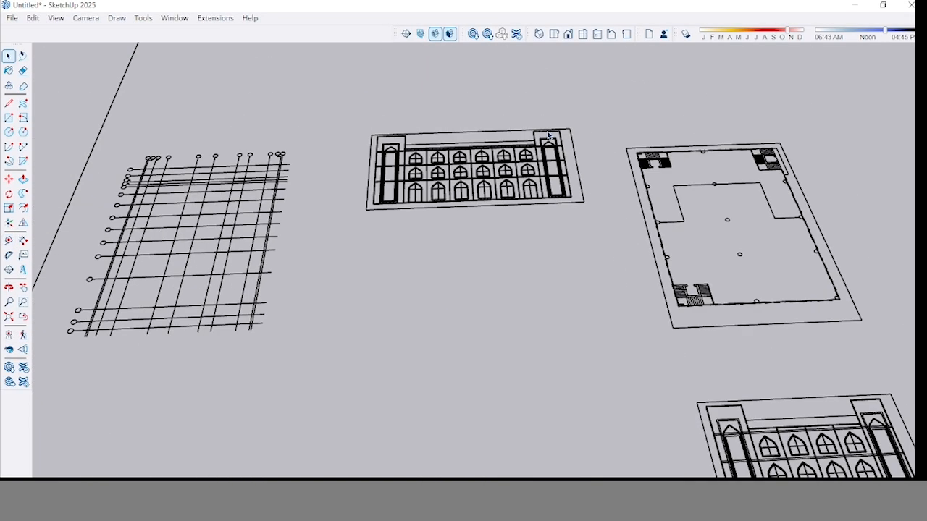
Select the whole imported CAD drawing, including its border, and delete it.
key(space)
scroll(554, 135, down, 5)
middle_drag(553, 135, 554, 181)
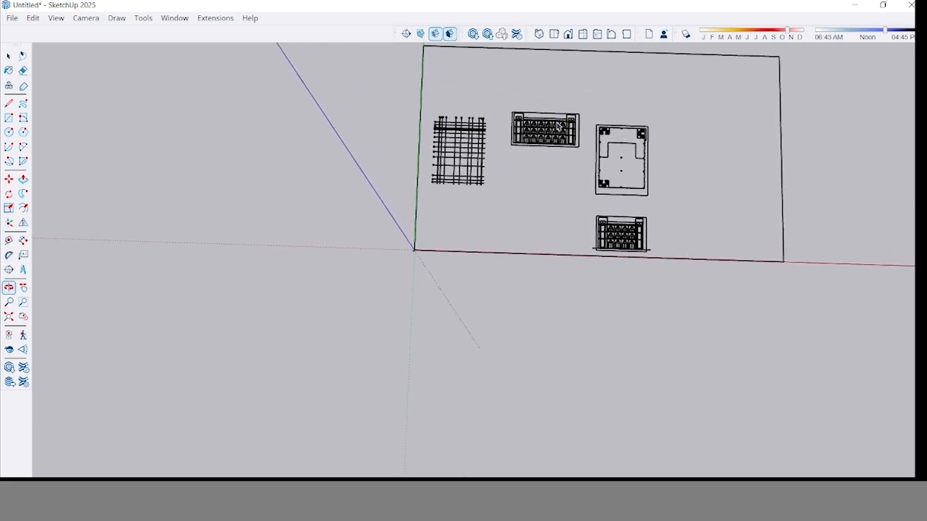
scroll(556, 97, up, 5)
shift+middle_drag(556, 97, 435, 124)
scroll(511, 197, down, 7)
drag(289, 103, 679, 356)
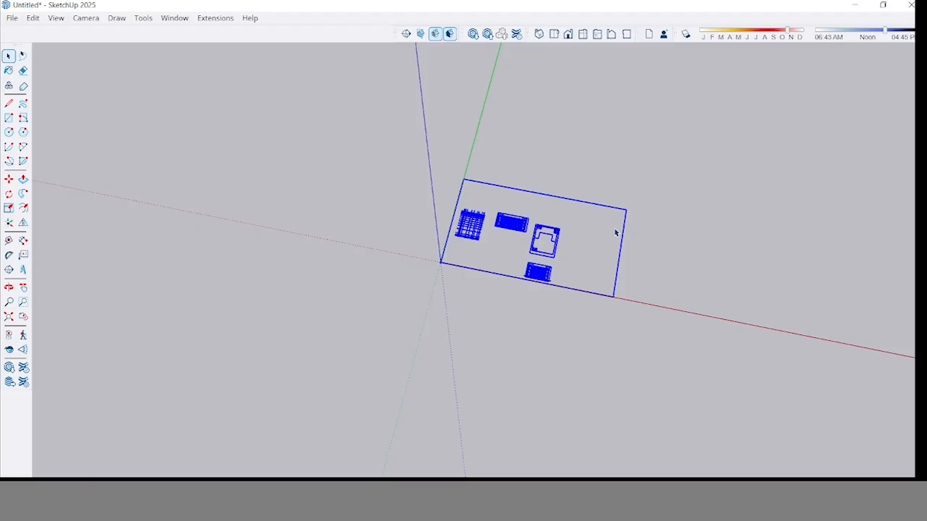
scroll(546, 203, up, 6)
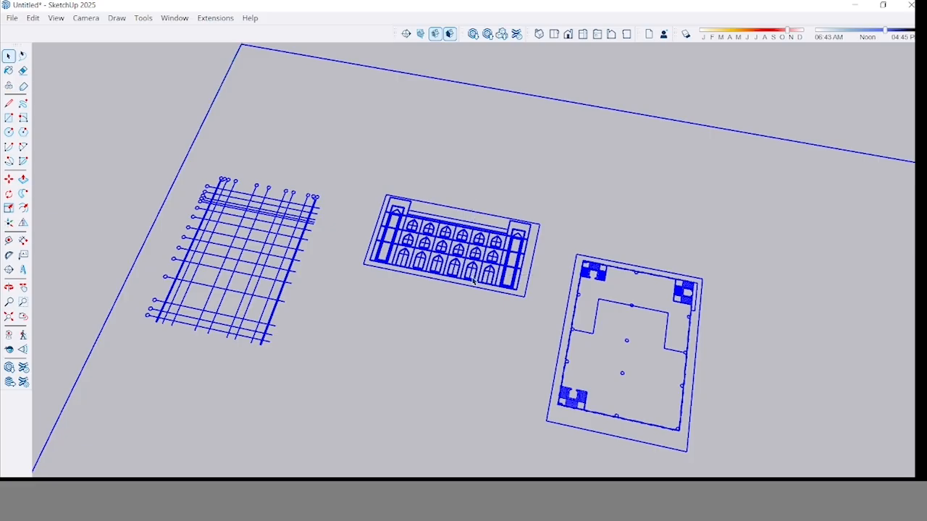
key(Delete)
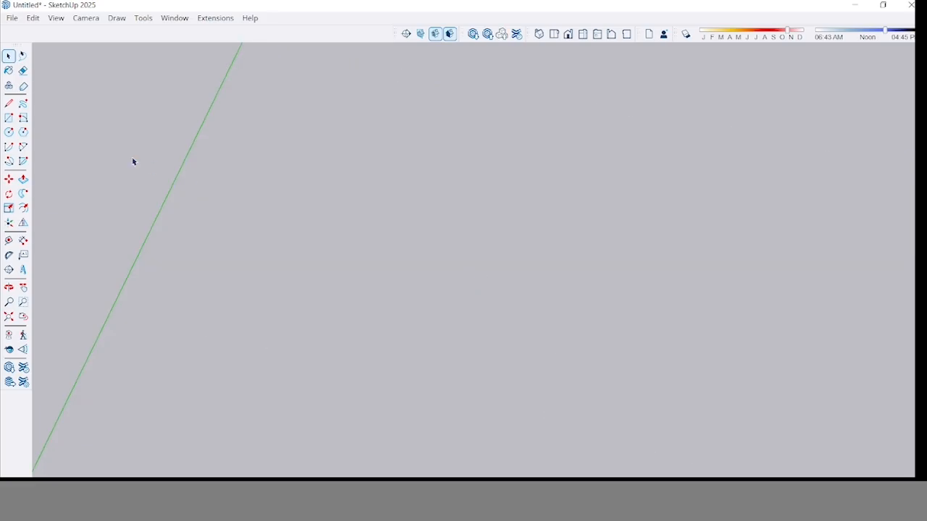
Draw a long, thin rectangle on the ground plane, with its long side parallel to the red axis.
click(8, 118)
click(288, 162)
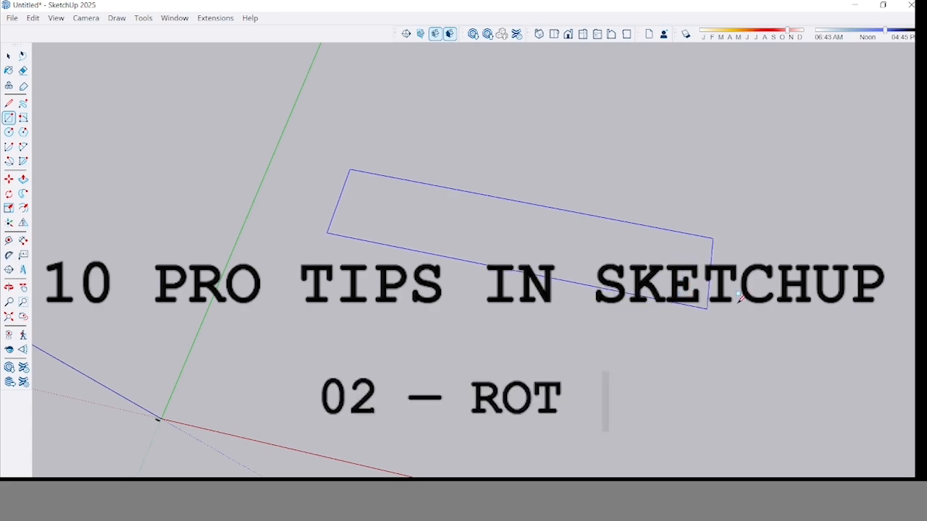
click(865, 283)
scroll(536, 217, down, 3)
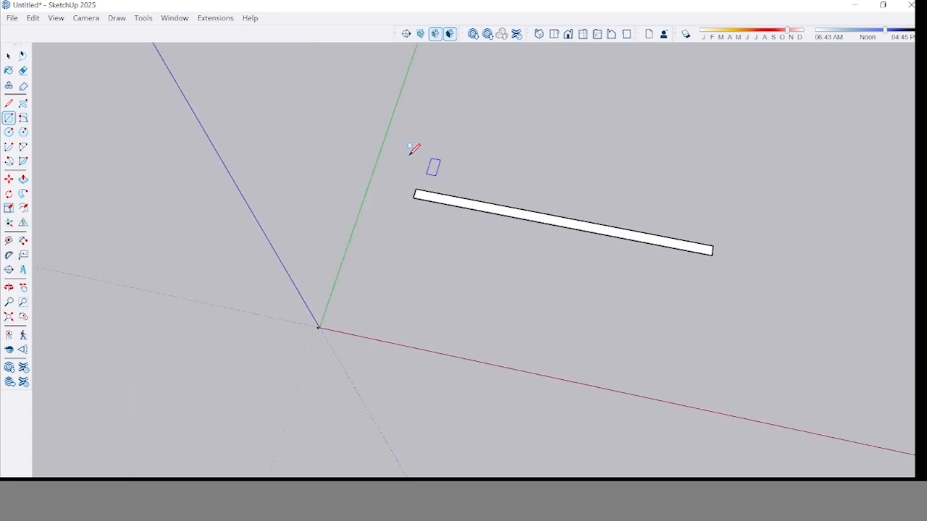
Draw a second, larger thin rectangle parallel to the first, between it and the red axis.
middle_drag(427, 199, 641, 145)
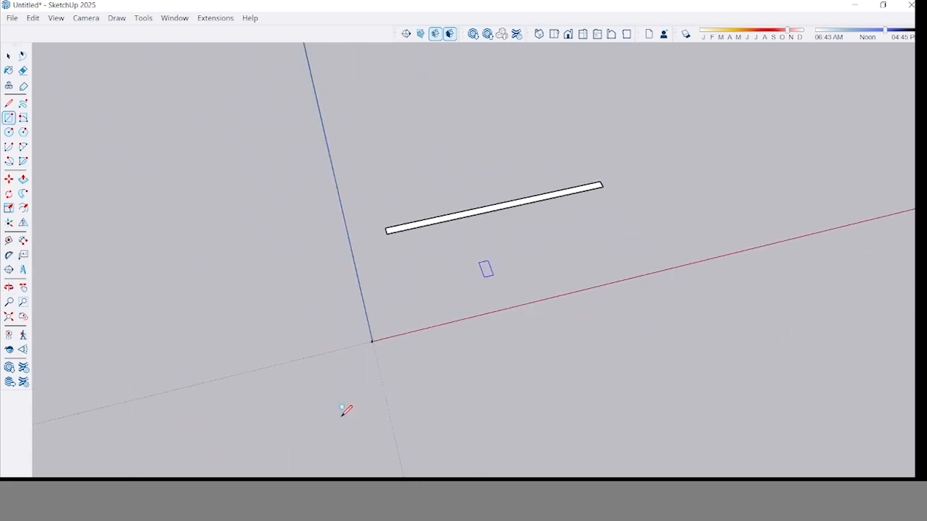
scroll(416, 287, up, 2)
click(386, 250)
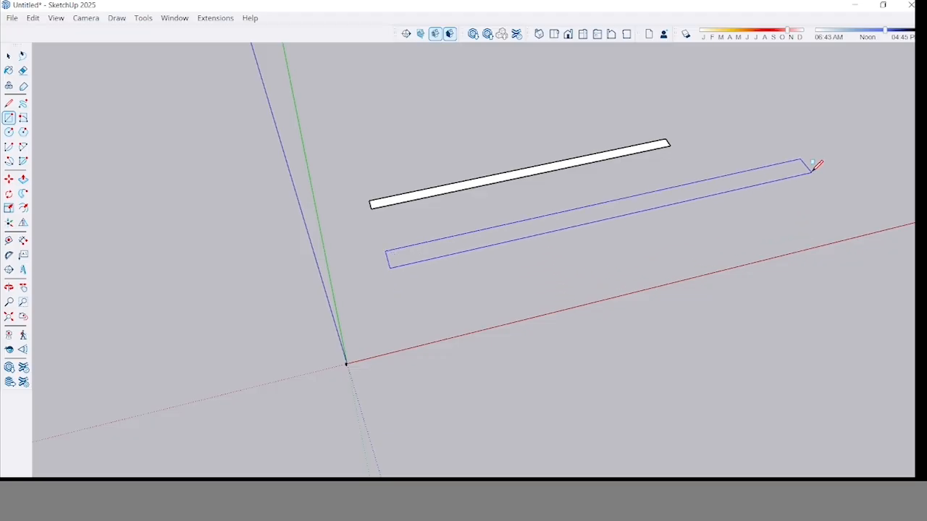
click(811, 172)
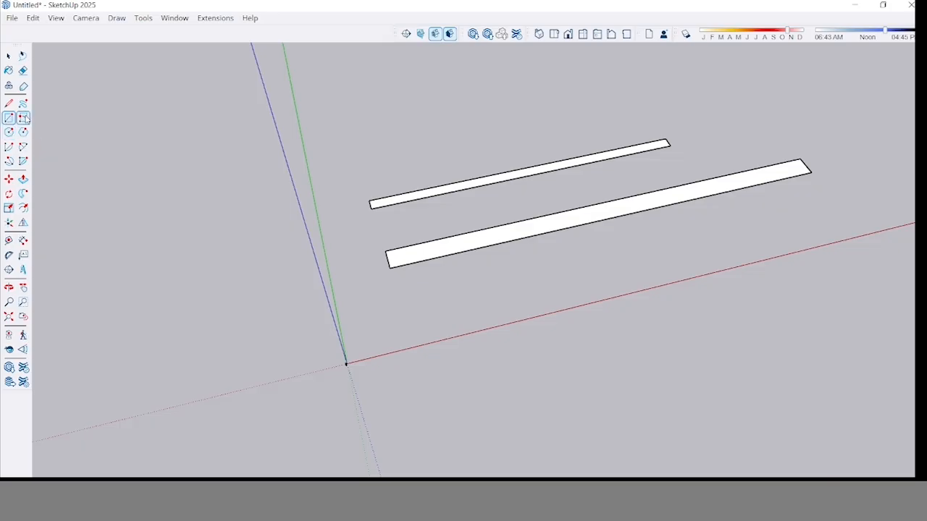
Delete the face of the larger rectangle nearer the red axis, leaving only its edges.
scroll(434, 205, down, 7)
middle_drag(450, 191, 391, 208)
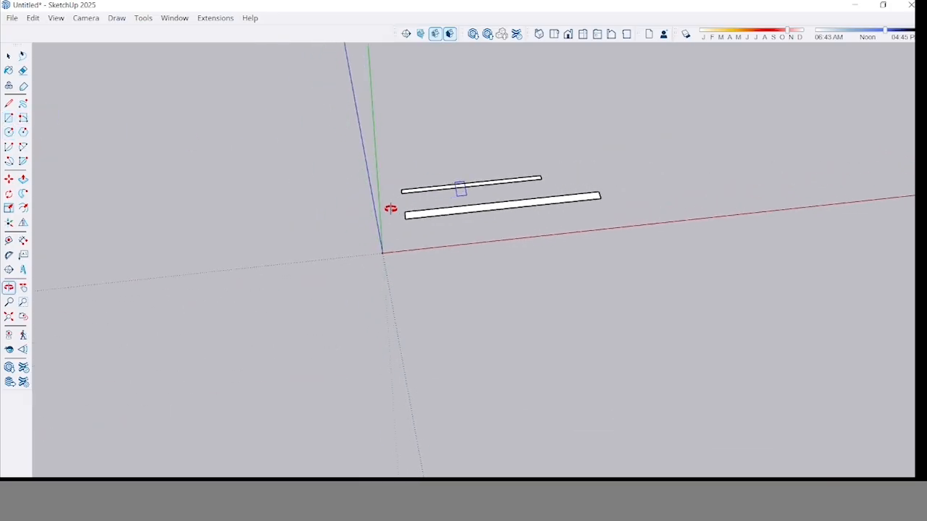
middle_drag(391, 208, 382, 210)
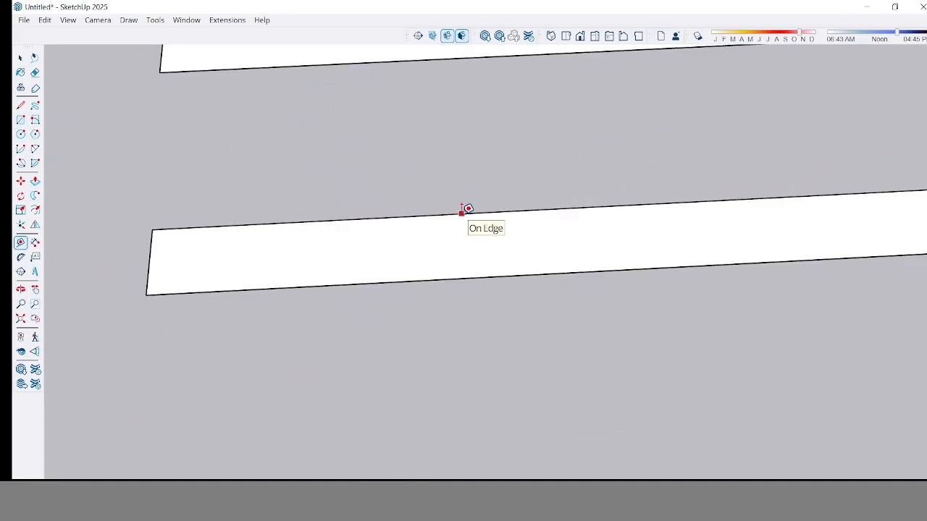
scroll(475, 186, down, 1)
key(space)
scroll(489, 210, up, 1)
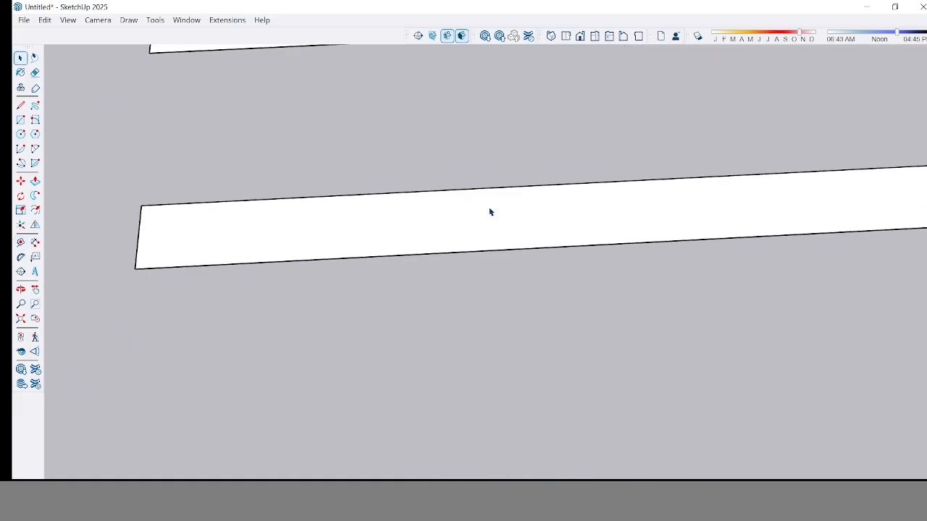
click(491, 212)
key(Delete)
scroll(434, 201, down, 4)
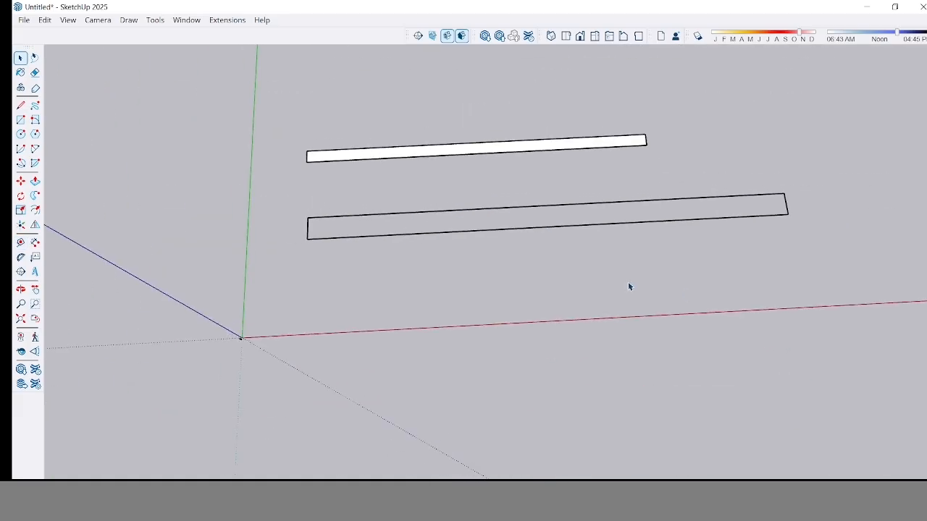
Make a group from the four edges of the faceless rectangle.
drag(866, 279, 277, 194)
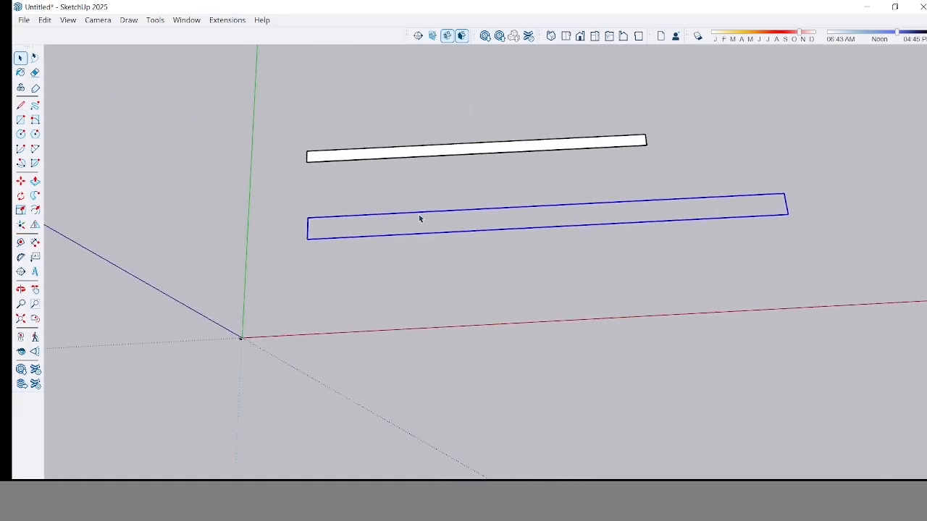
right_click(422, 216)
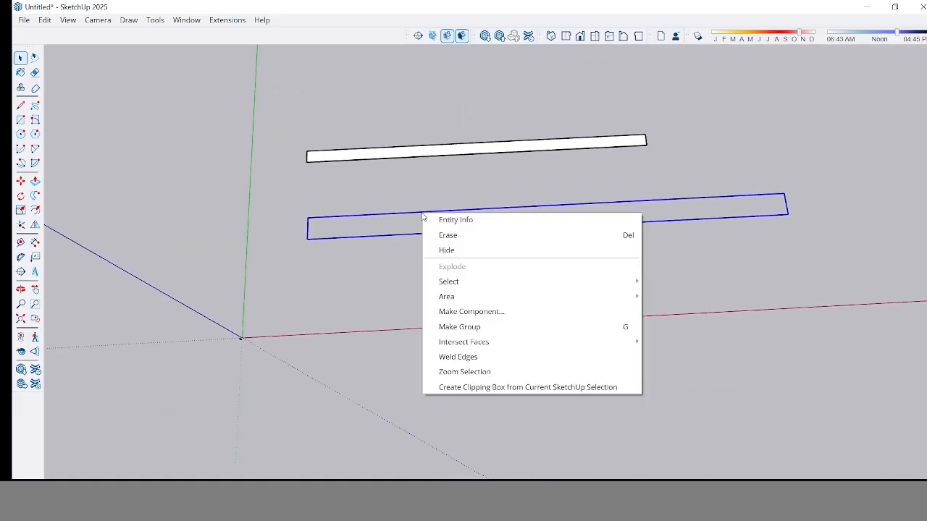
click(468, 326)
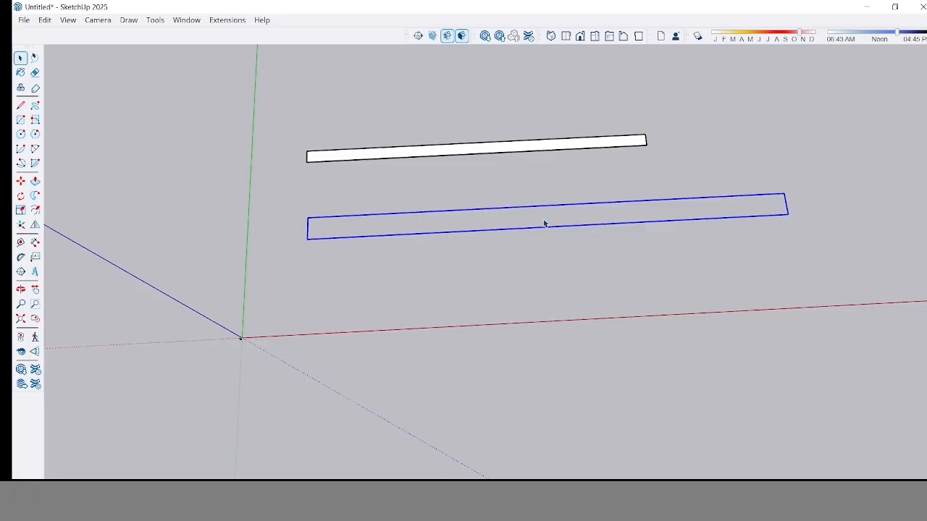
Rotate the grouped outline clockwise on the ground plane about a point near its middle so it lies diagonally.
key(r)
key(q)
click(497, 217)
click(552, 214)
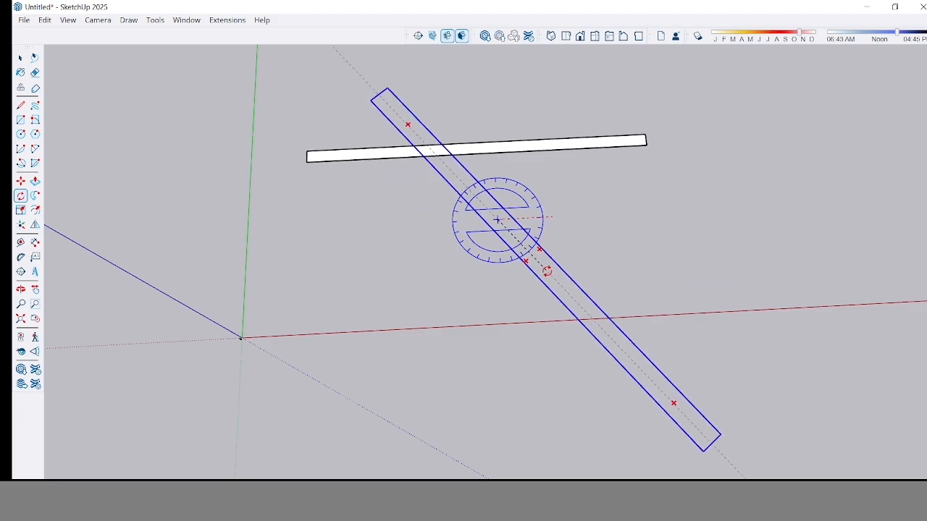
click(549, 275)
key(space)
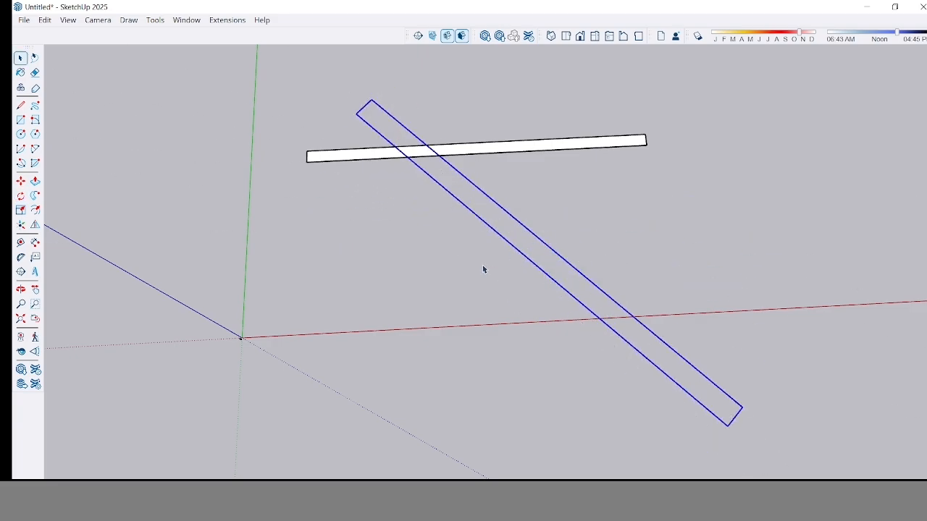
Move the rotated outline group clear of the white rectangle, past its far end along the red axis direction.
key(m)
click(537, 252)
scroll(587, 230, down, 4)
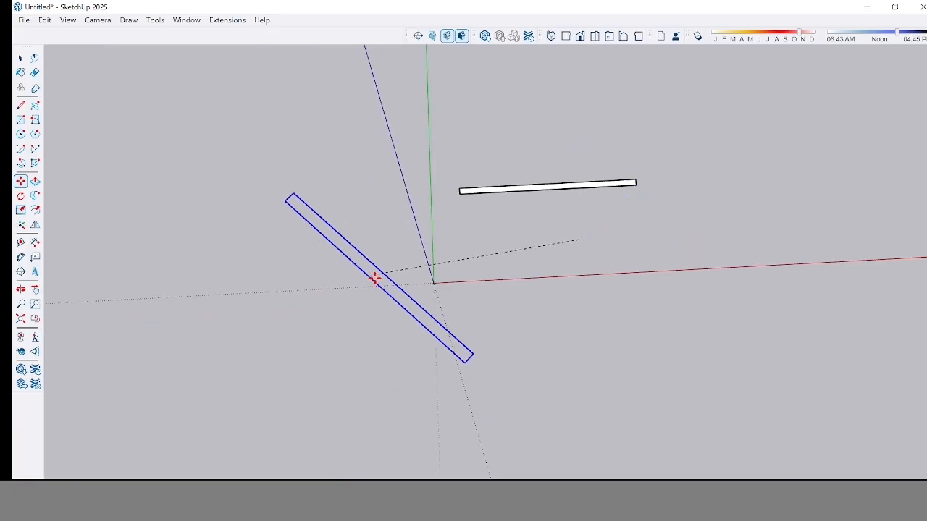
click(698, 155)
key(space)
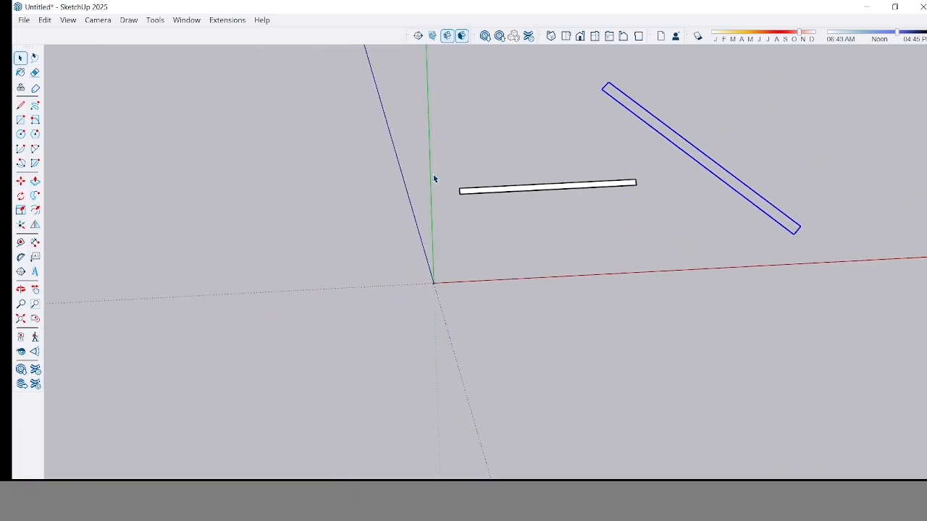
Delete the white filled rectangle between the green axis and the diagonal outline.
drag(410, 157, 656, 261)
key(Delete)
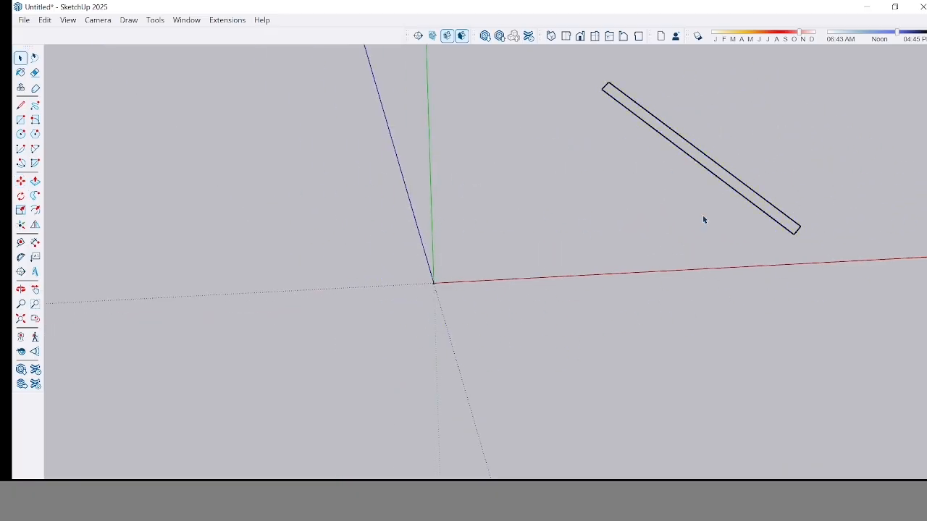
Draw a rectangle with the Rotated Rectangle tool through the corners of the diagonal outline to give it a face.
middle_drag(703, 219, 202, 239)
scroll(201, 239, down, 2)
scroll(405, 181, up, 3)
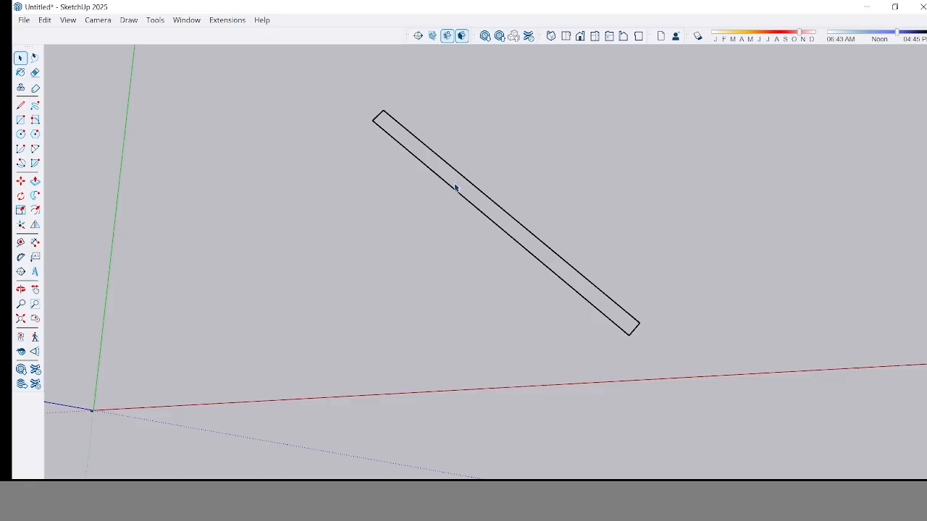
click(34, 120)
scroll(329, 119, up, 5)
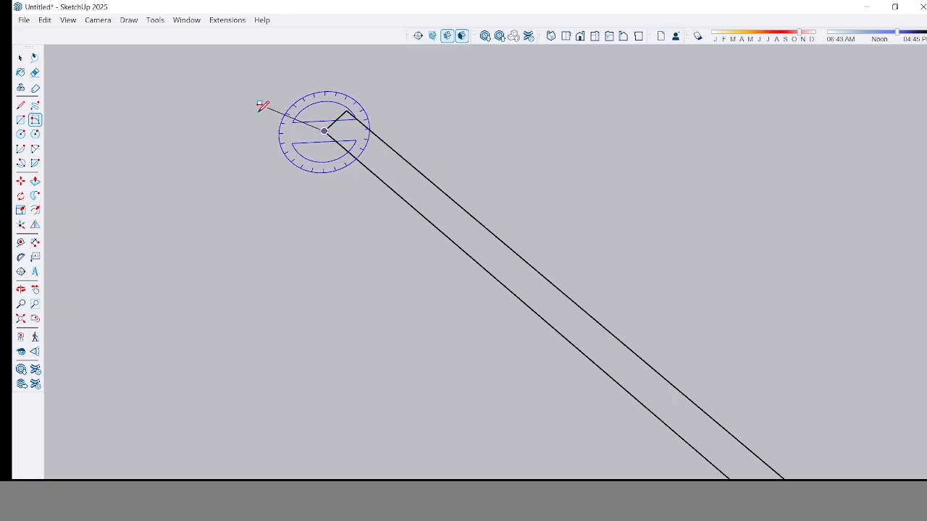
scroll(401, 192, down, 3)
scroll(509, 297, up, 4)
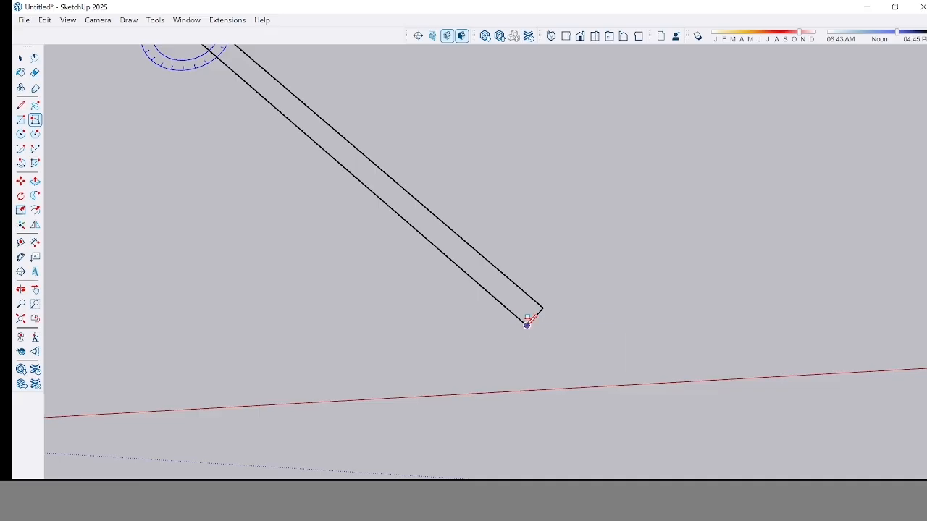
click(524, 319)
scroll(531, 318, up, 1)
scroll(530, 319, up, 3)
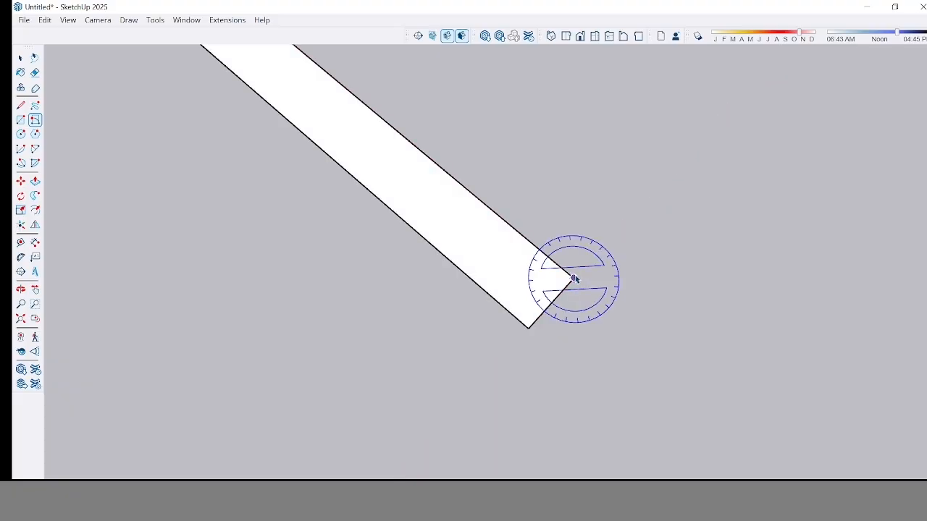
key(space)
scroll(436, 247, down, 6)
scroll(362, 153, up, 5)
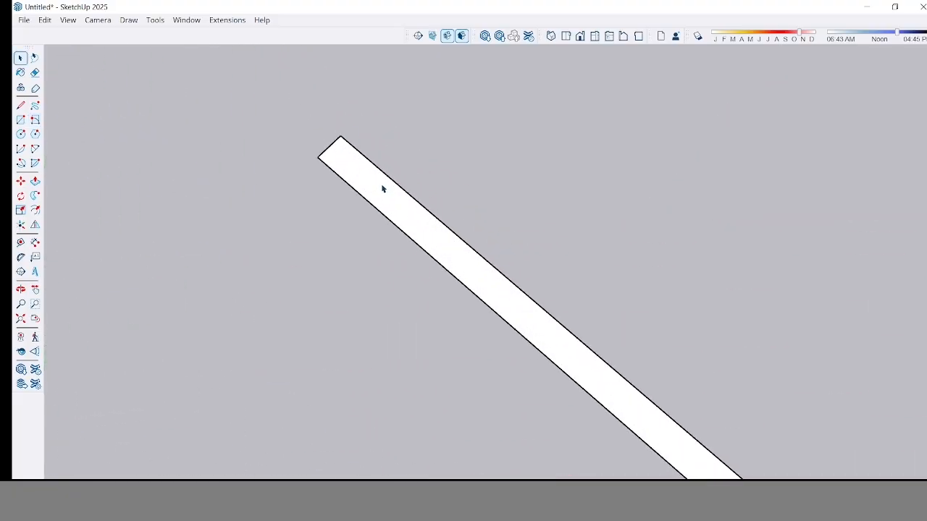
scroll(384, 190, down, 5)
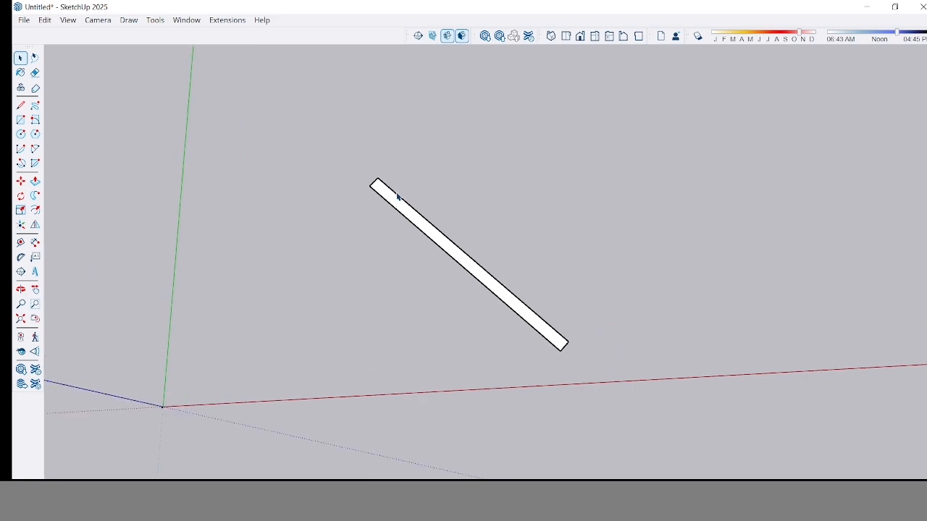
Draw a standard axis-aligned rectangle beyond the diagonal one, its long sides parallel to the red axis.
scroll(398, 195, up, 3)
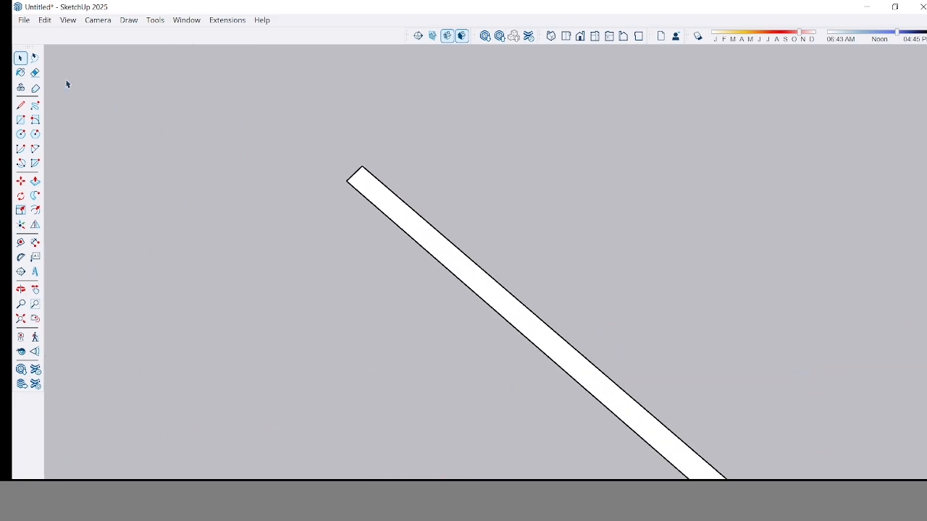
click(20, 120)
scroll(380, 161, down, 3)
click(444, 136)
scroll(844, 128, down, 1)
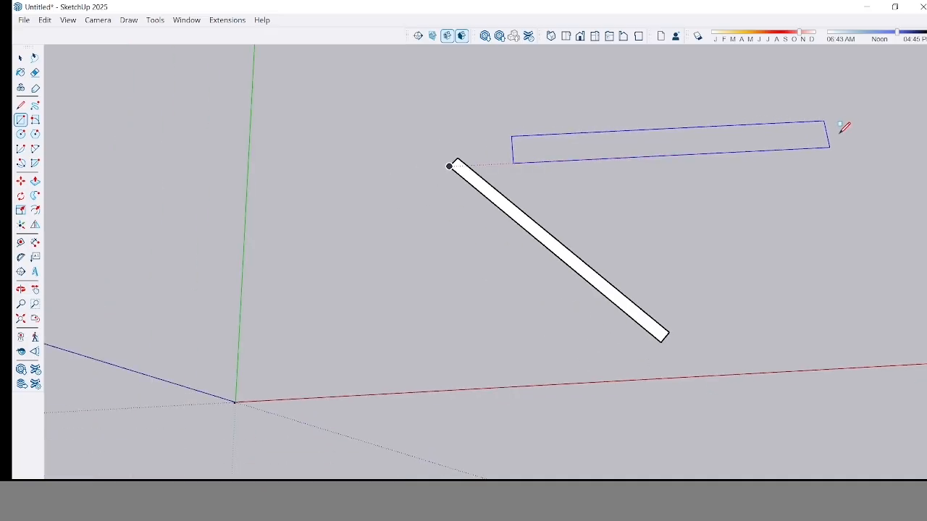
click(878, 127)
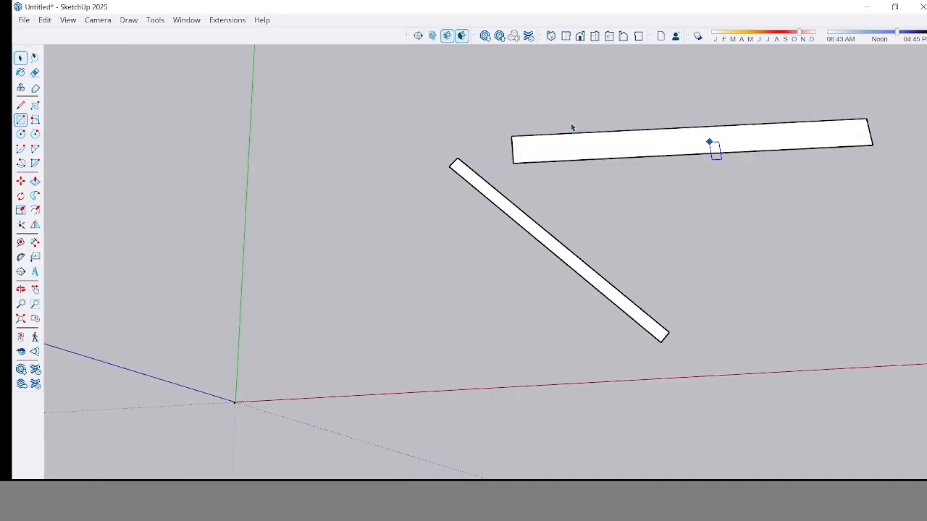
Delete both the diagonal and the axis-aligned rectangles to empty the model.
middle_drag(712, 145, 590, 103)
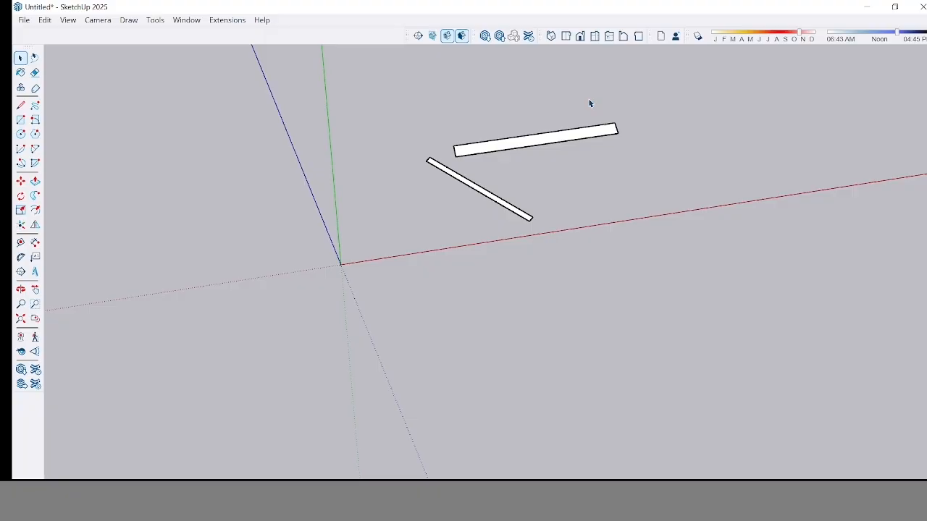
scroll(473, 114, down, 2)
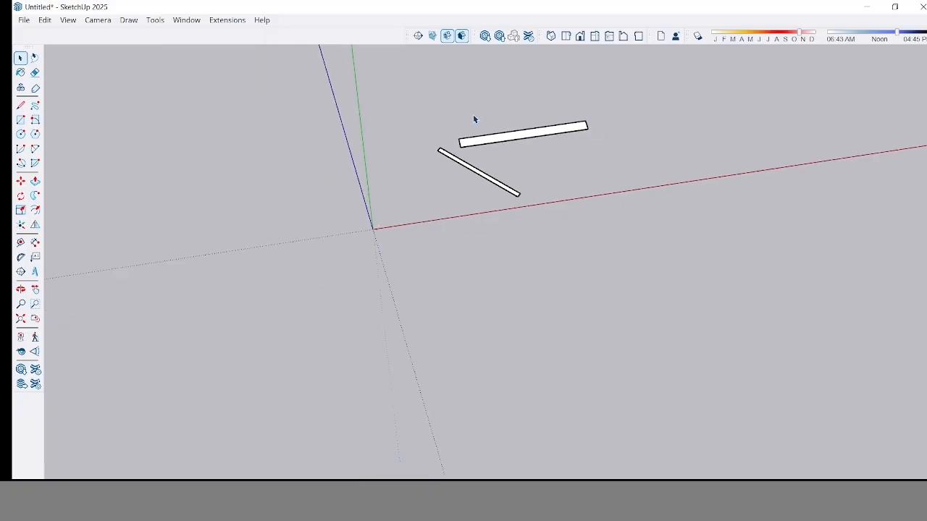
drag(387, 100, 765, 294)
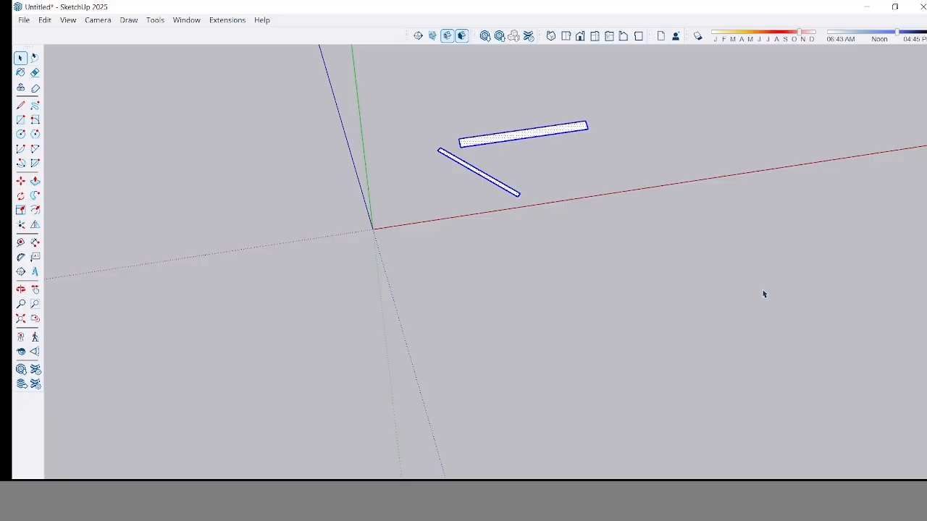
key(Delete)
Draw a large rectangle on the ground from a point on the green axis to a point on the red axis, with one corner at the origin.
key(r)
middle_drag(572, 195, 464, 64)
click(442, 71)
scroll(565, 129, down, 1)
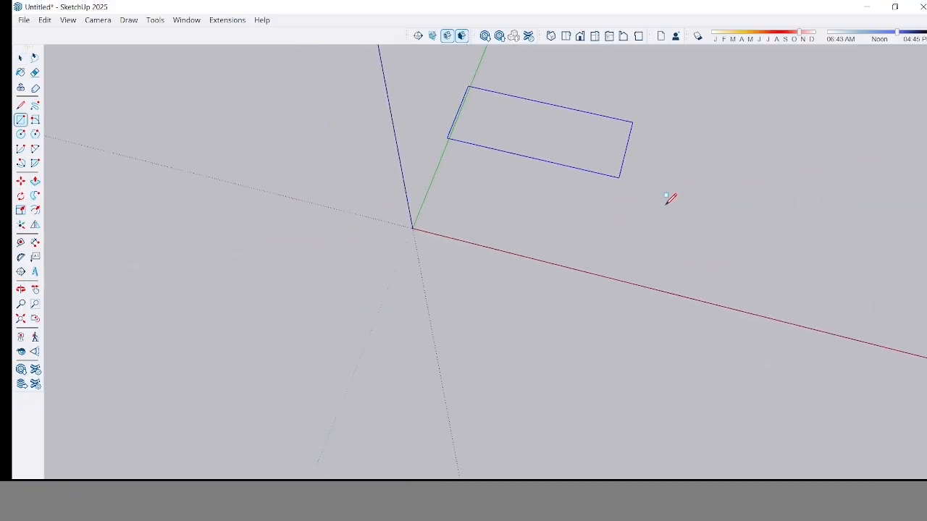
click(797, 323)
key(space)
scroll(537, 179, down, 3)
middle_drag(537, 177, 643, 159)
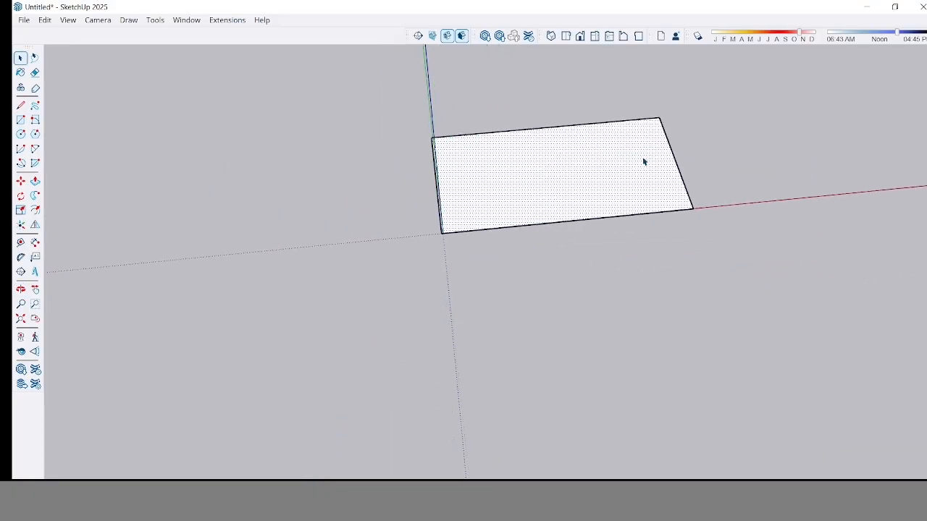
scroll(416, 124, up, 1)
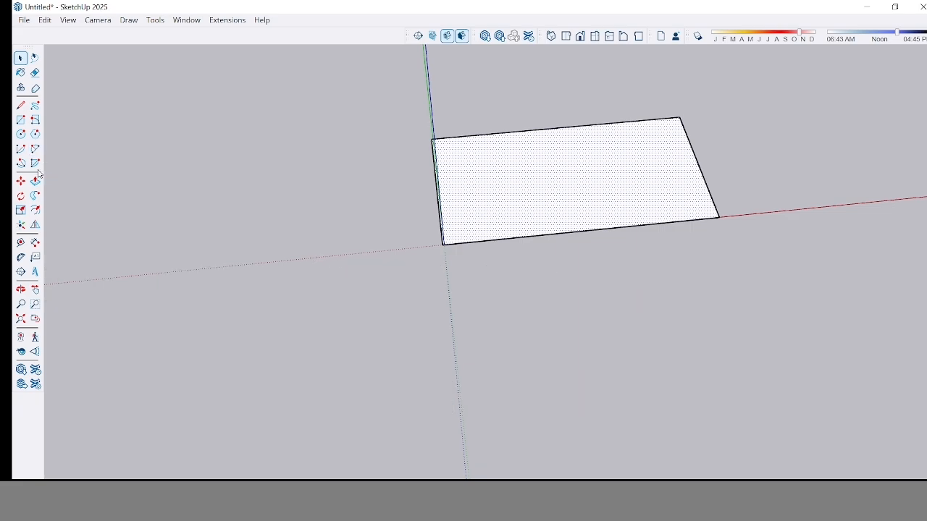
Offset the rectangle's boundary inward by a wall thickness and delete the inner face to leave a frame.
click(36, 211)
scroll(524, 153, up, 3)
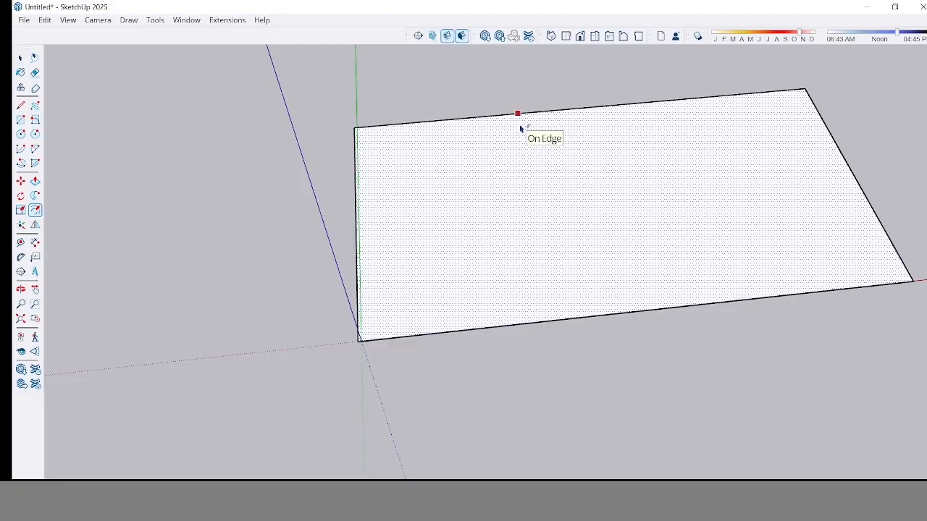
click(519, 127)
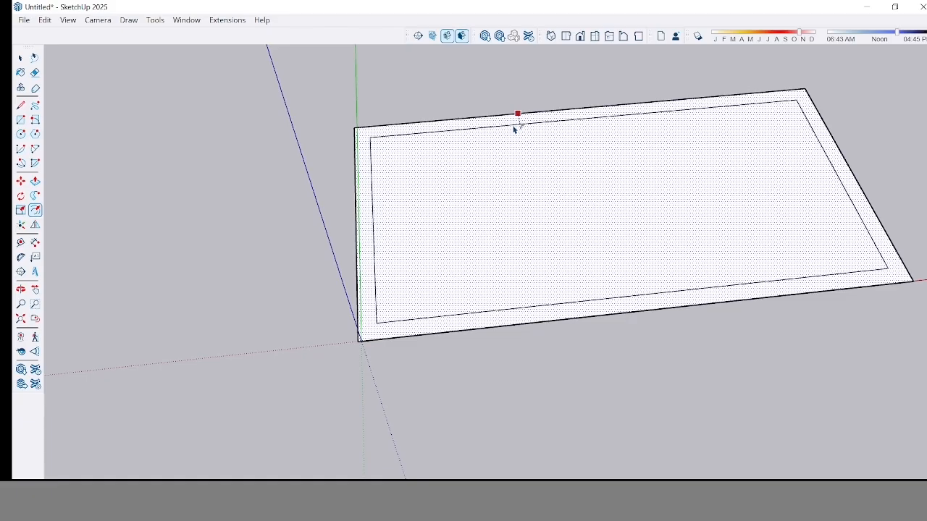
click(475, 137)
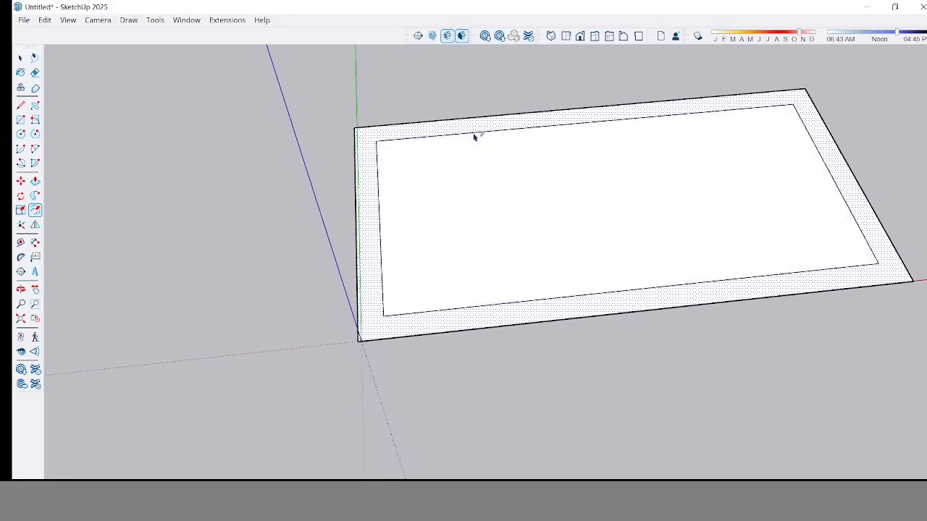
key(space)
click(486, 174)
key(Delete)
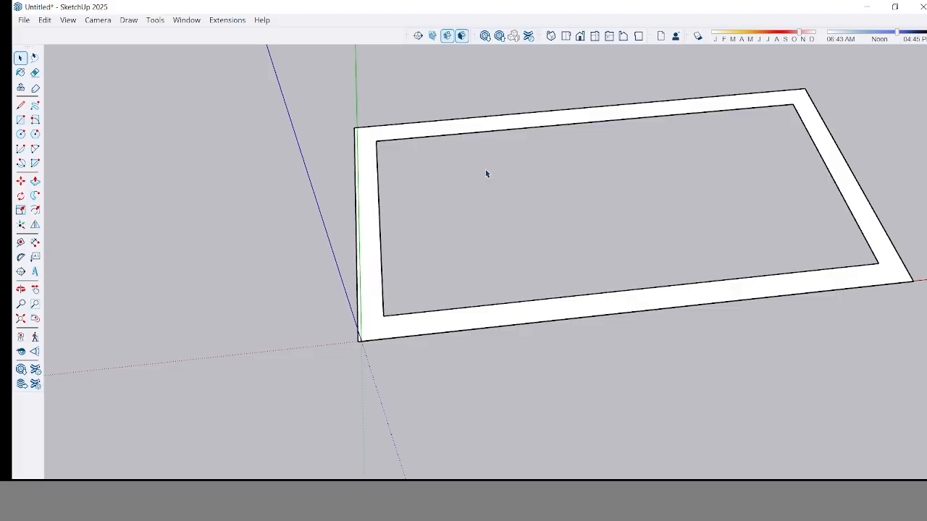
Push/Pull the rectangular frame upward into four tall walls forming an open-topped box.
key(p)
click(443, 127)
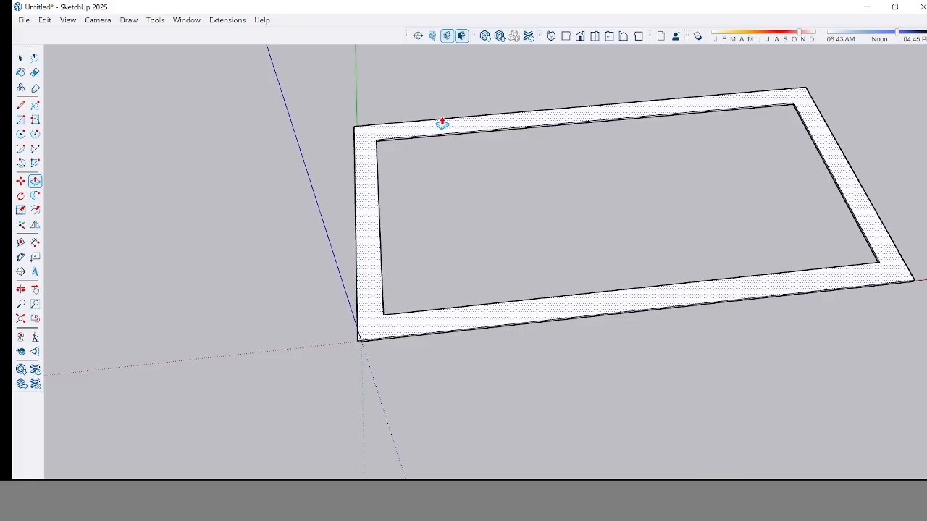
scroll(437, 81, down, 3)
click(435, 54)
scroll(351, 238, down, 4)
scroll(350, 137, up, 1)
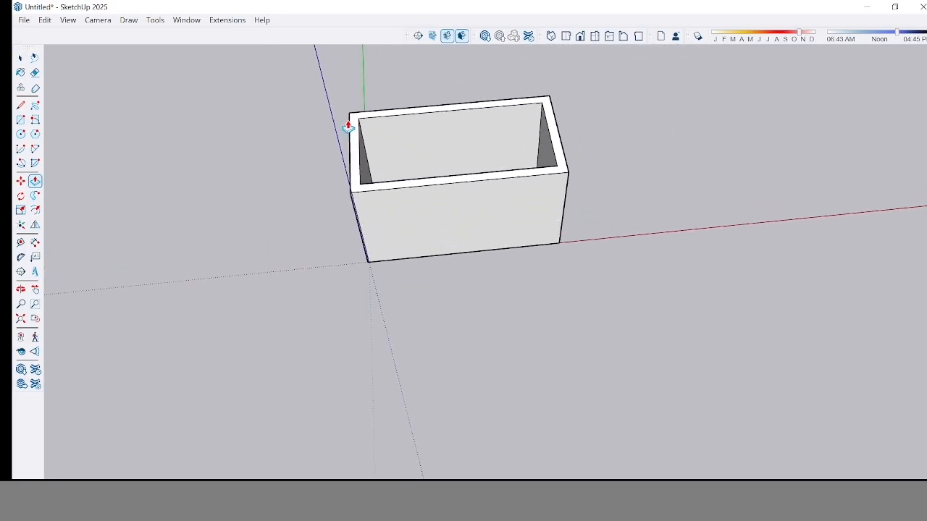
click(348, 128)
key(space)
Select all connected geometry of the four-walled box and make it a group.
scroll(527, 172, down, 2)
middle_drag(592, 171, 431, 157)
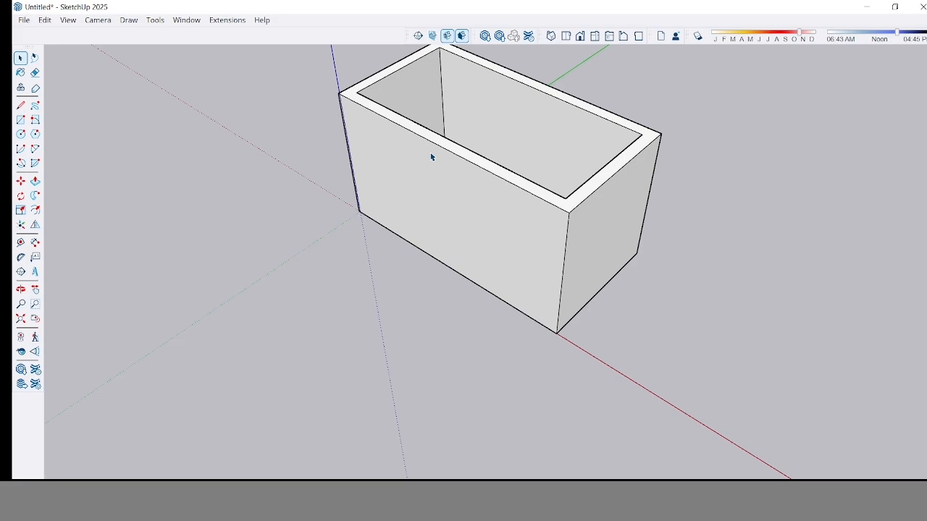
middle_drag(431, 165, 408, 182)
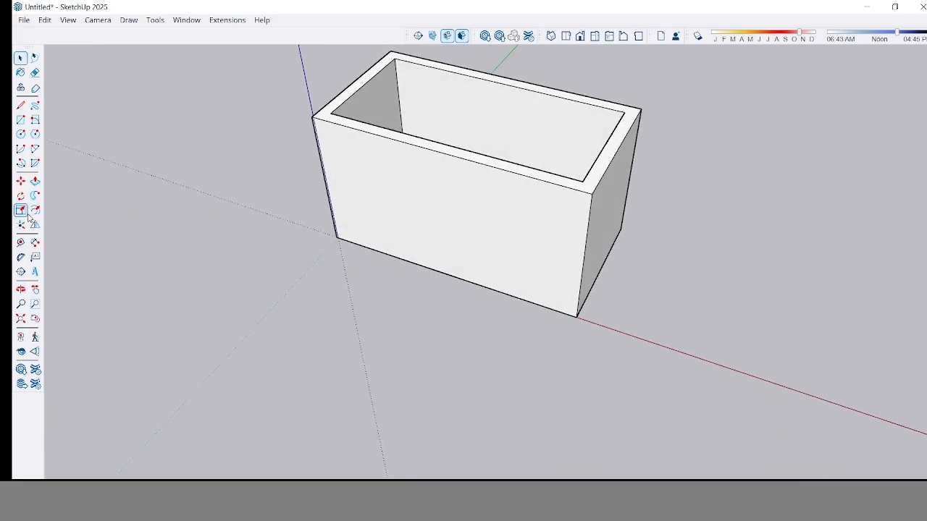
middle_drag(461, 226, 548, 200)
scroll(493, 202, down, 5)
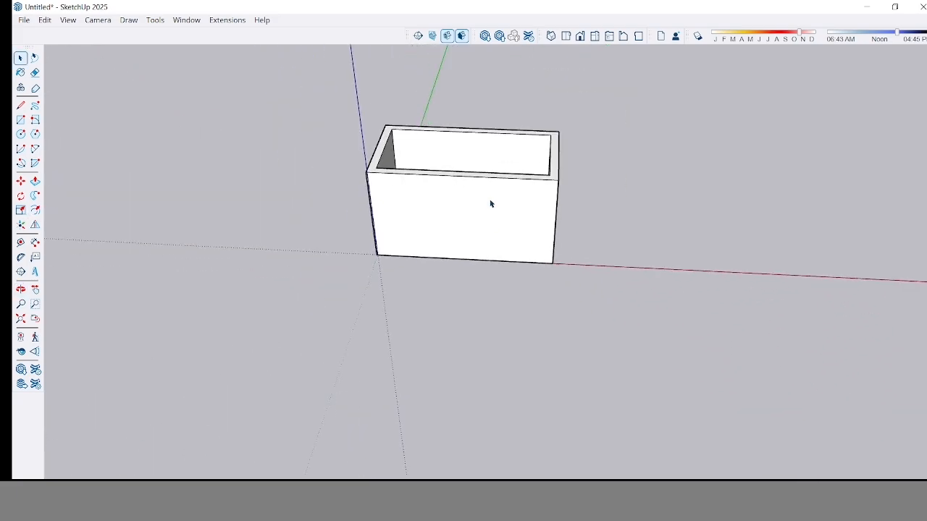
drag(648, 296, 644, 317)
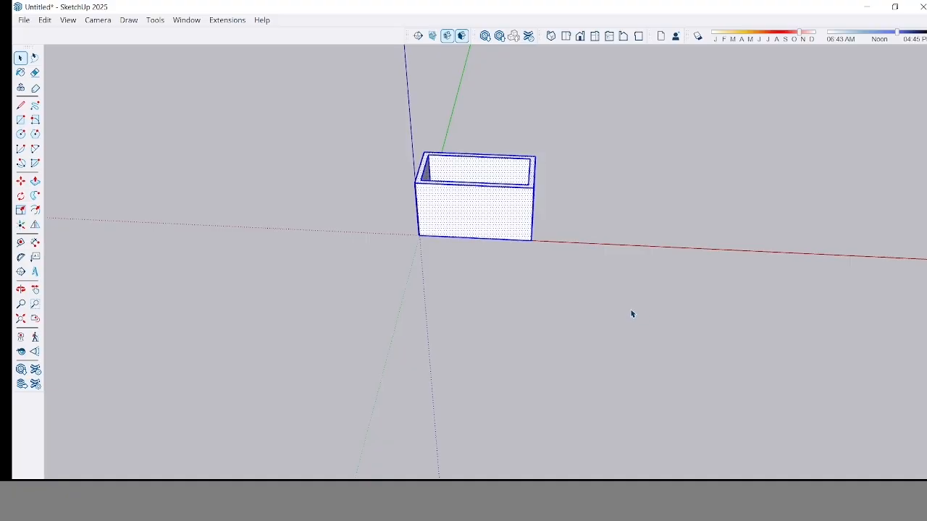
click(606, 309)
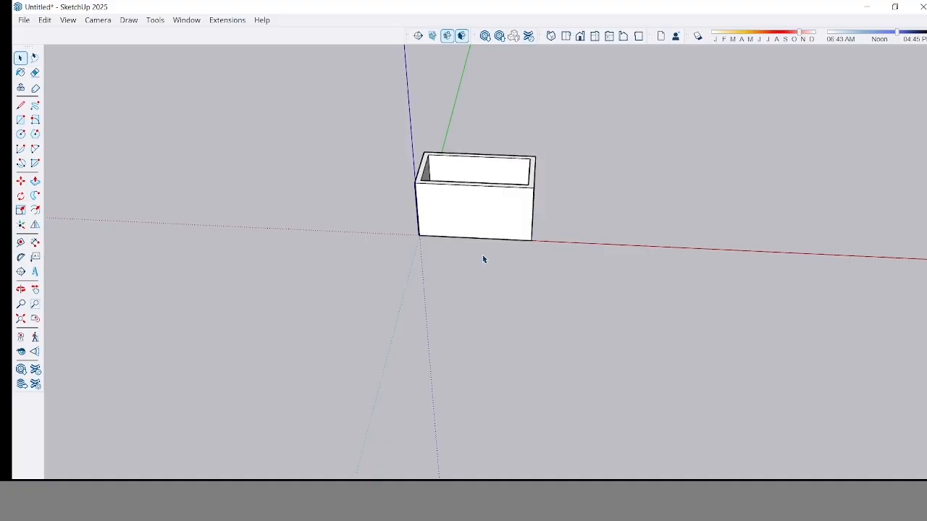
triple_click(434, 212)
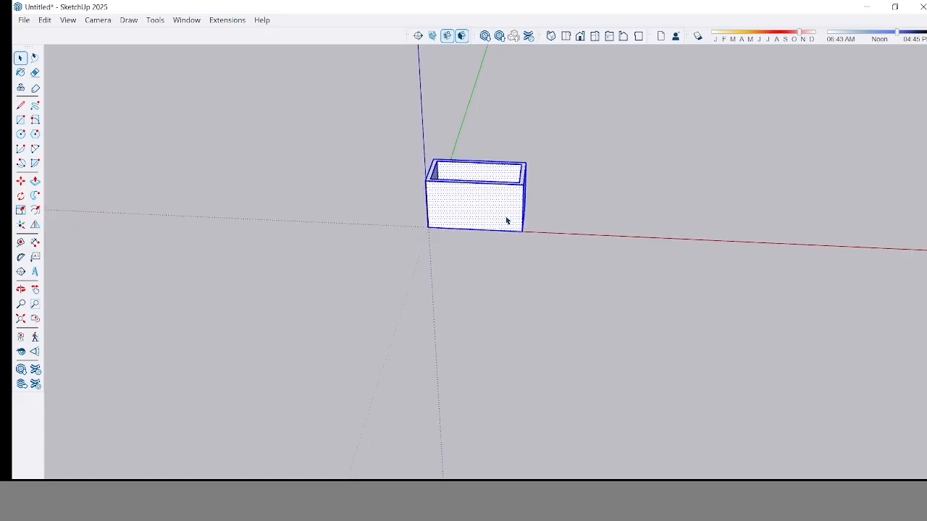
scroll(507, 217, up, 3)
scroll(525, 243, up, 3)
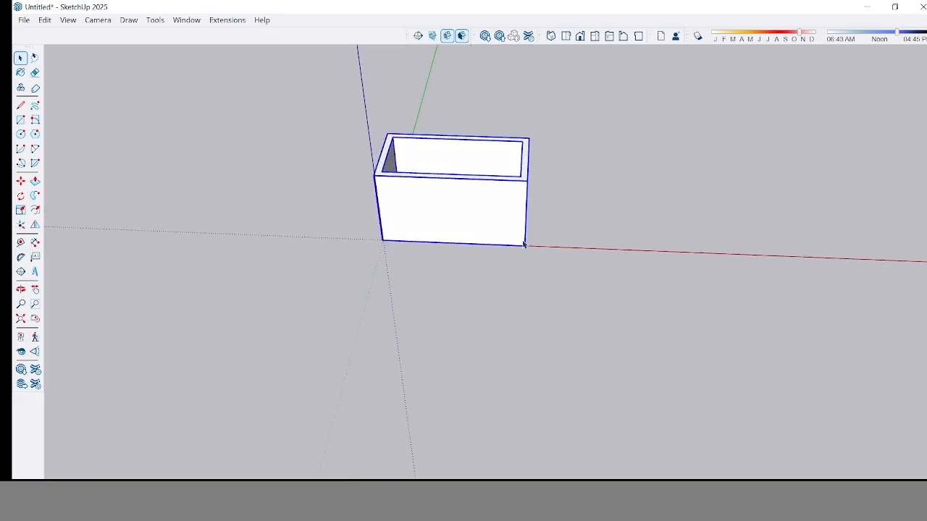
key(m)
key(space)
Open the box group for editing and draw a door-shaped rectangle down to the base edge of the front wall, off-centre.
double_click(470, 193)
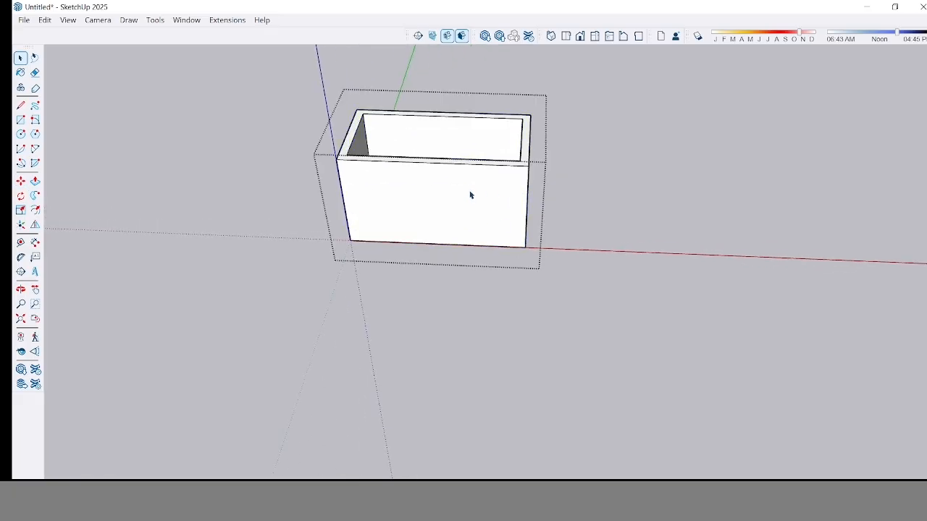
triple_click(470, 193)
scroll(470, 191, up, 3)
key(r)
click(419, 154)
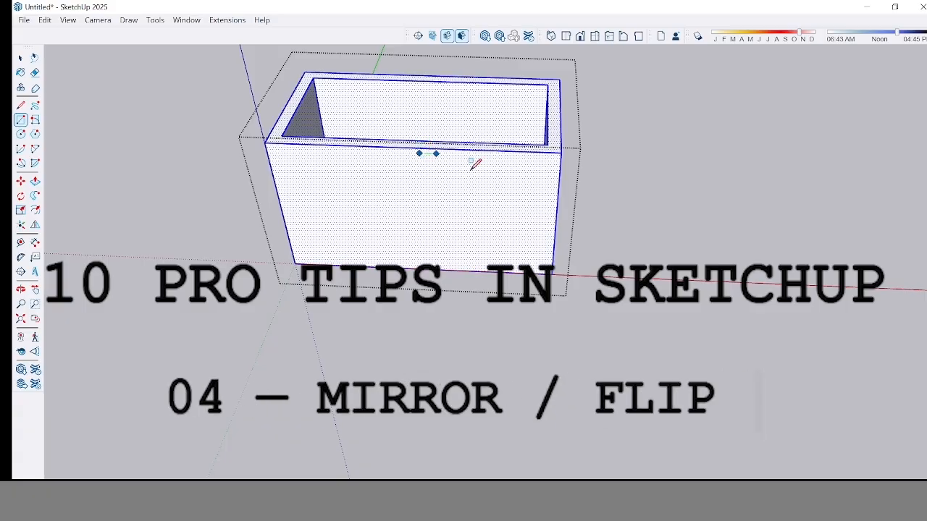
click(507, 267)
Push/Pull the door rectangle back through the full wall thickness to cut an opening.
key(p)
scroll(466, 236, up, 3)
click(469, 236)
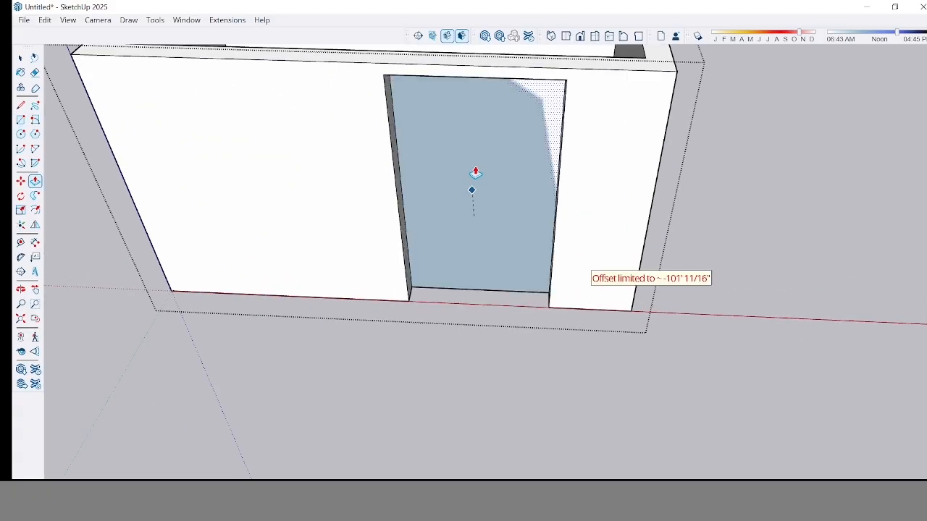
click(482, 137)
key(space)
scroll(490, 187, down, 5)
click(489, 199)
Close the box group and copy it along the red axis to a spot clear of the original.
middle_drag(449, 156, 340, 154)
scroll(630, 161, down, 4)
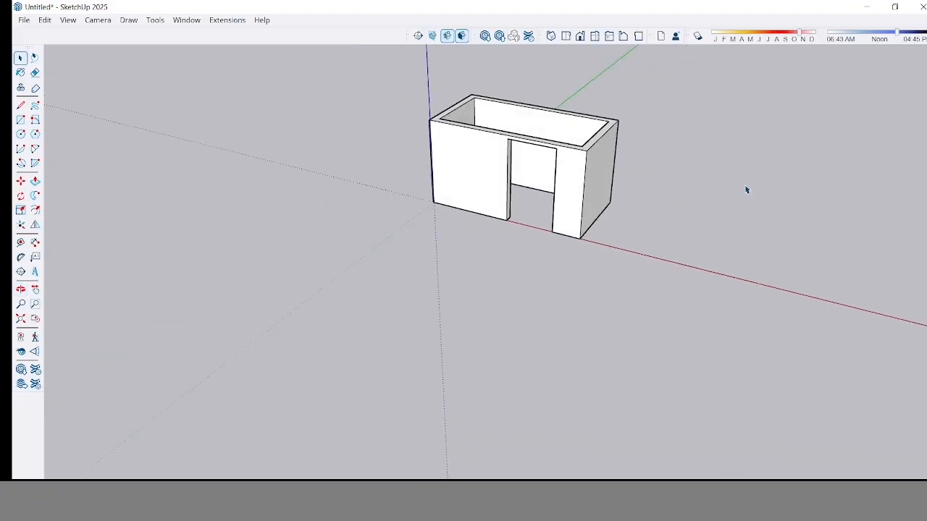
middle_drag(576, 174, 557, 159)
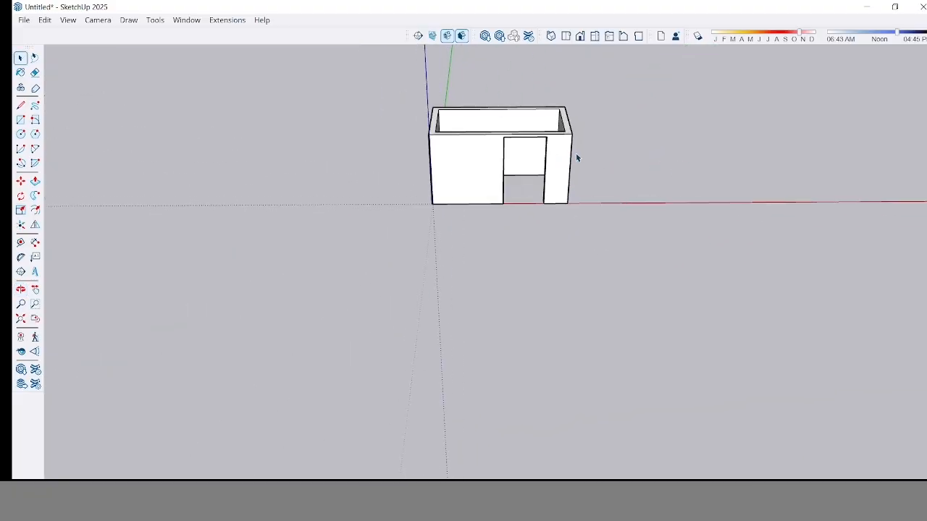
scroll(516, 162, down, 2)
drag(404, 108, 616, 244)
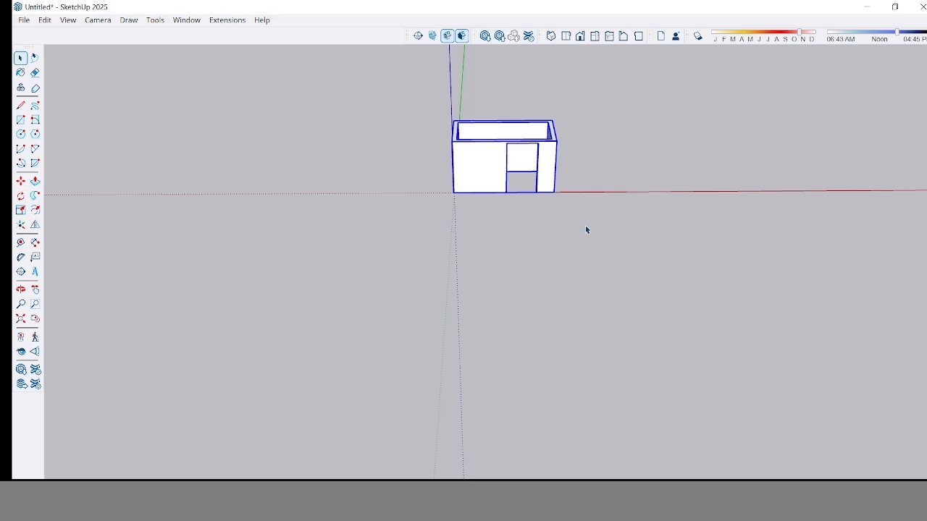
key(k)
key(k)
key(m)
click(556, 192)
key(ctrl)
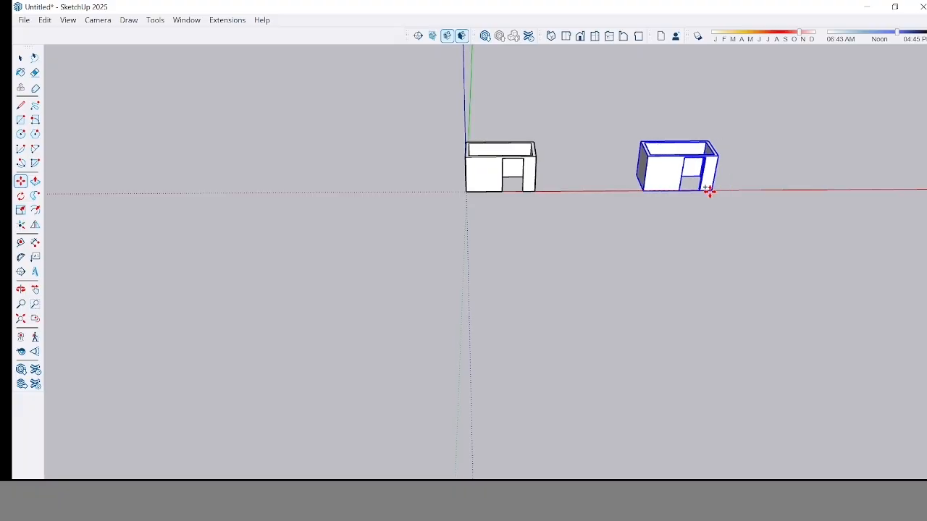
click(709, 192)
key(space)
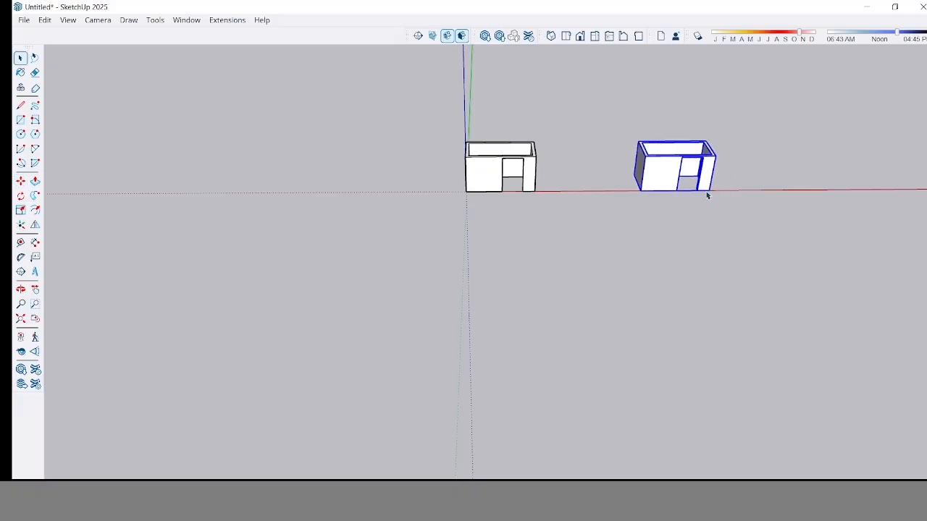
Flip the copied box across its red plane so the door opening is mirrored.
click(34, 226)
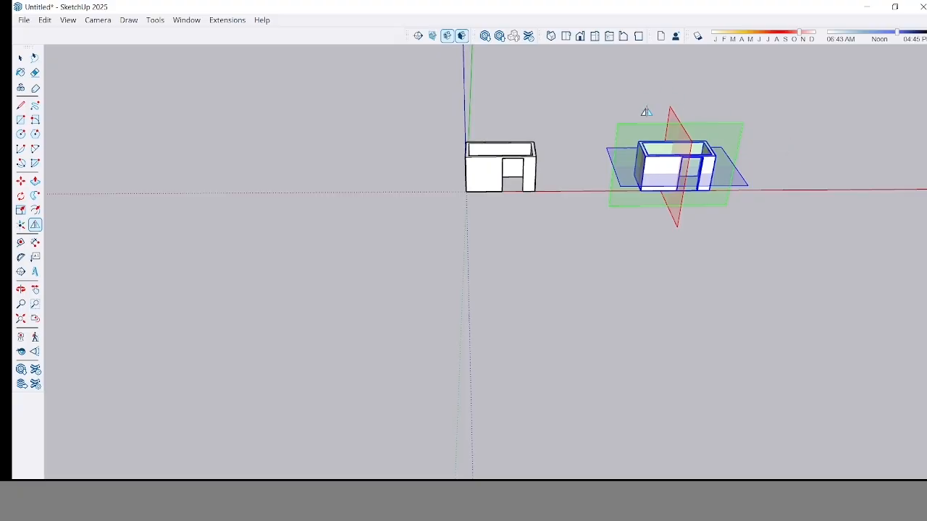
scroll(695, 142, up, 1)
scroll(697, 143, up, 1)
scroll(735, 182, down, 2)
middle_drag(734, 182, 637, 182)
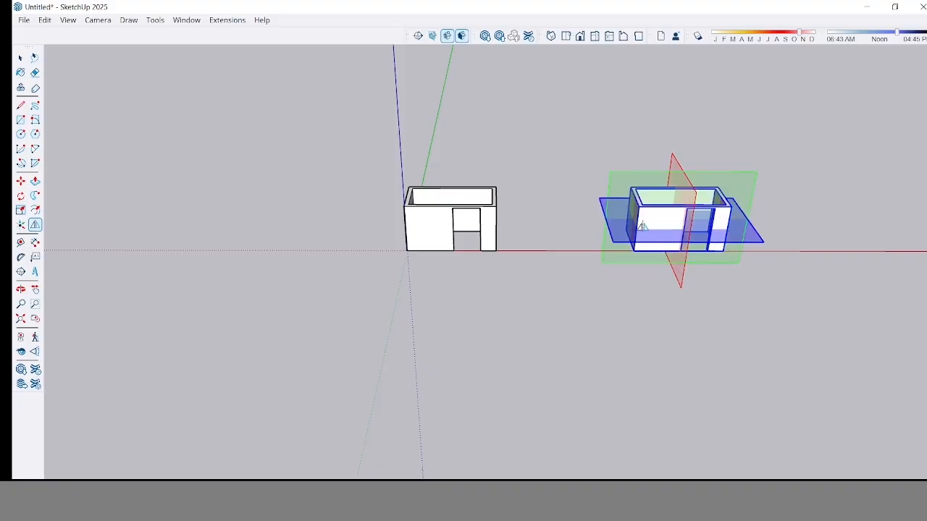
scroll(607, 188, up, 1)
scroll(607, 188, up, 2)
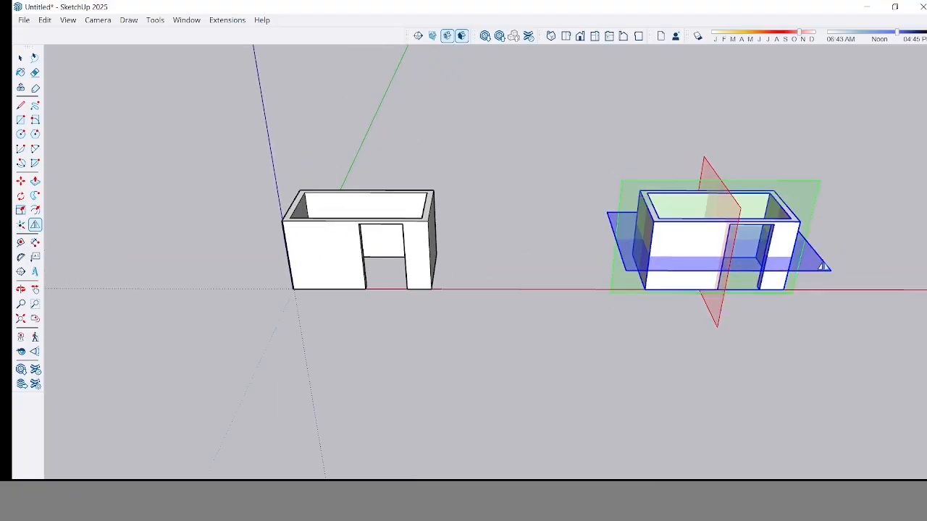
middle_drag(629, 192, 708, 232)
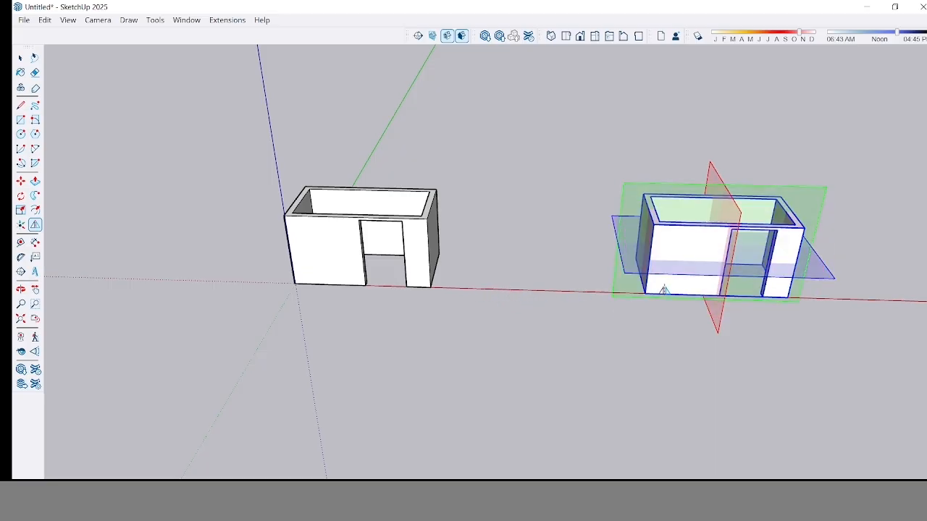
click(725, 294)
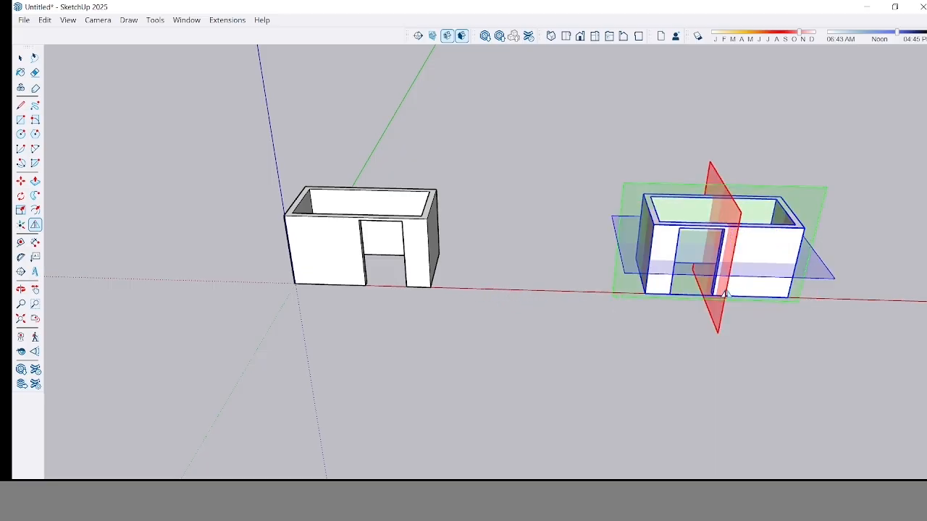
key(space)
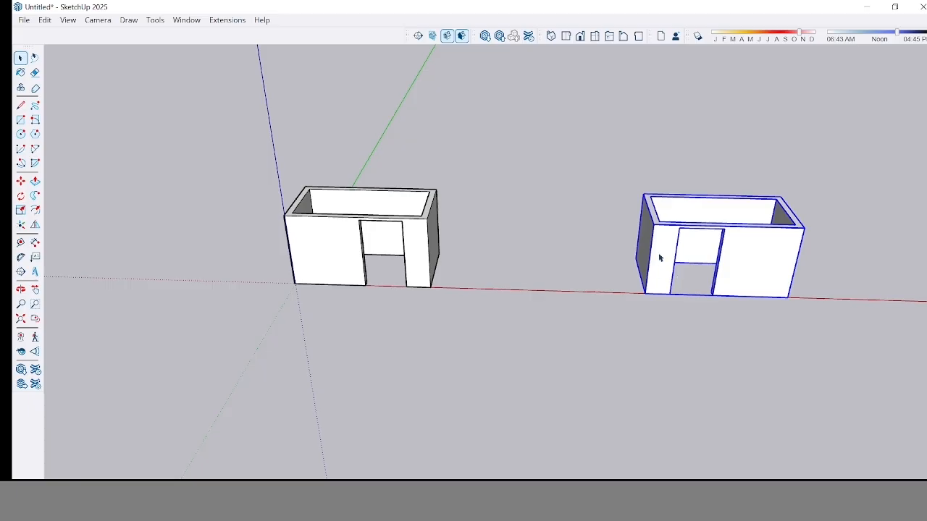
Move the mirrored box along the red axis, leaving a narrow gap beside the original, and deselect it.
key(m)
click(646, 292)
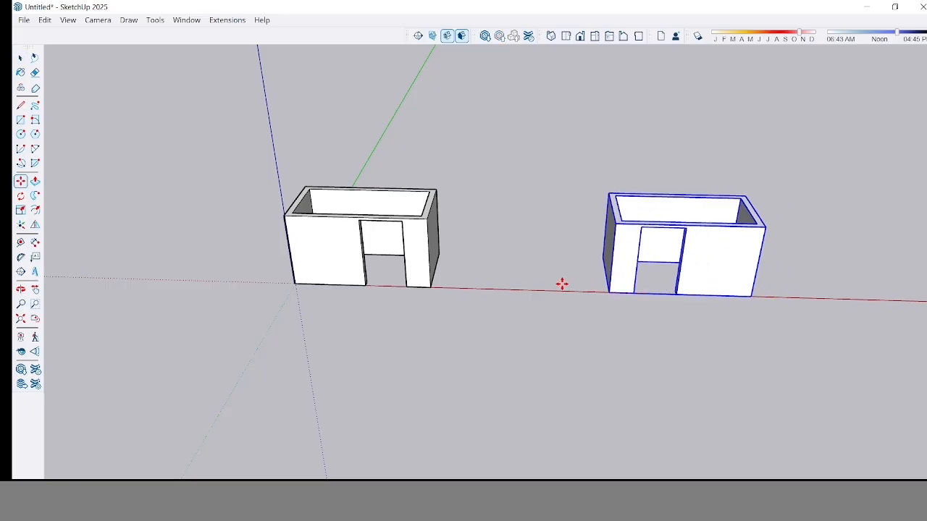
click(468, 286)
key(space)
scroll(546, 318, down, 2)
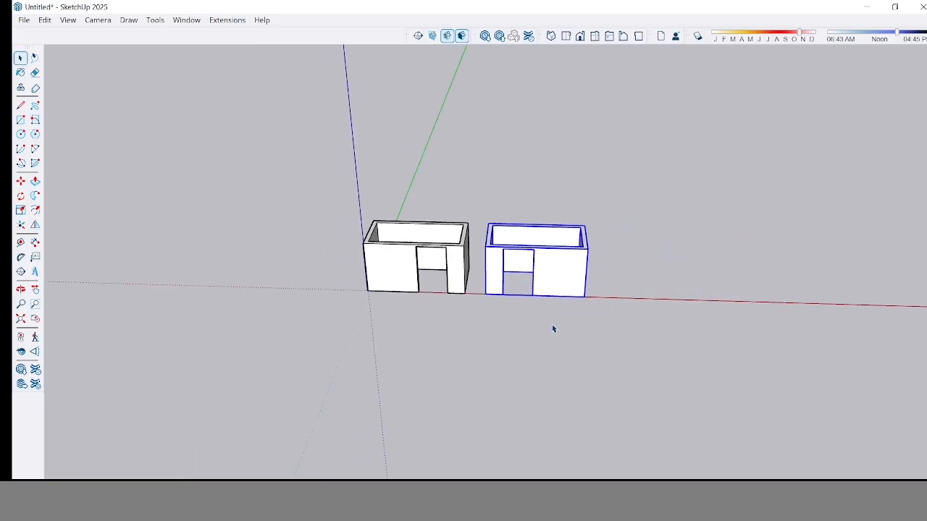
click(590, 270)
Open the original box group and Push/Pull the underside of the door head down to the base, filling the opening.
middle_drag(590, 270, 375, 204)
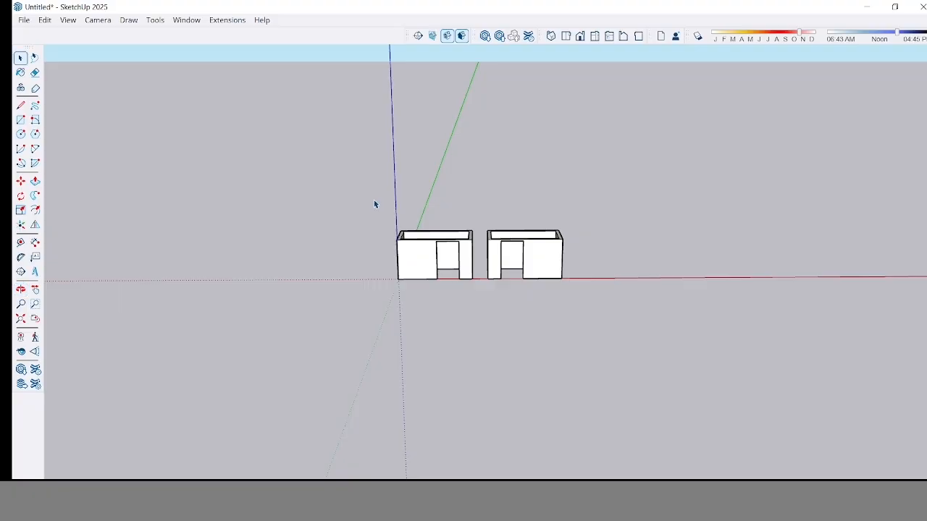
middle_drag(618, 313, 546, 348)
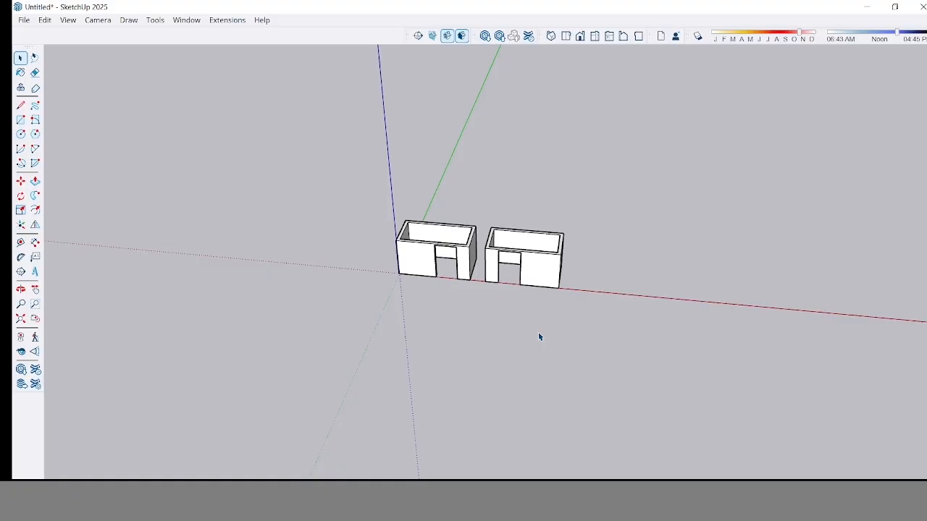
middle_drag(416, 248, 475, 40)
scroll(472, 254, up, 1)
scroll(473, 254, up, 2)
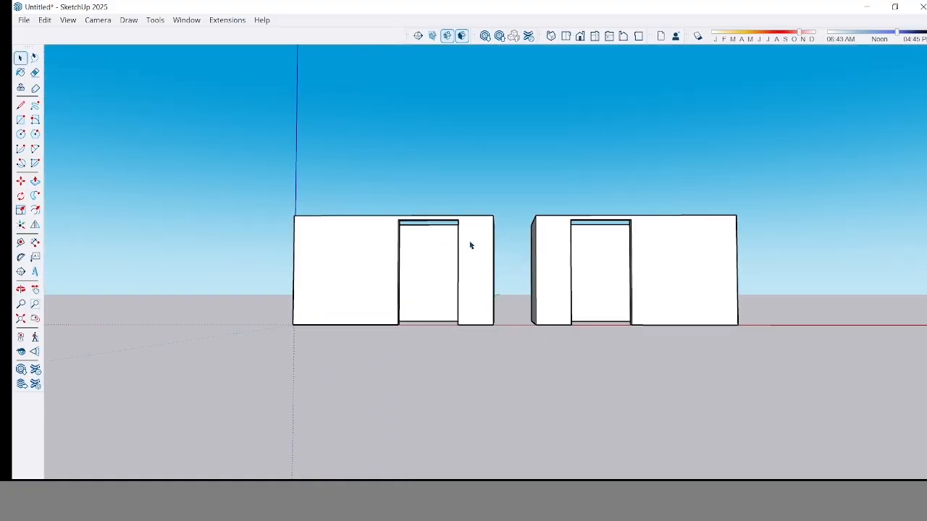
mouse_move(468, 244)
middle_down()
mouse_move(451, 152)
mouse_move(425, 205)
middle_up()
scroll(424, 217, up, 3)
triple_click(423, 221)
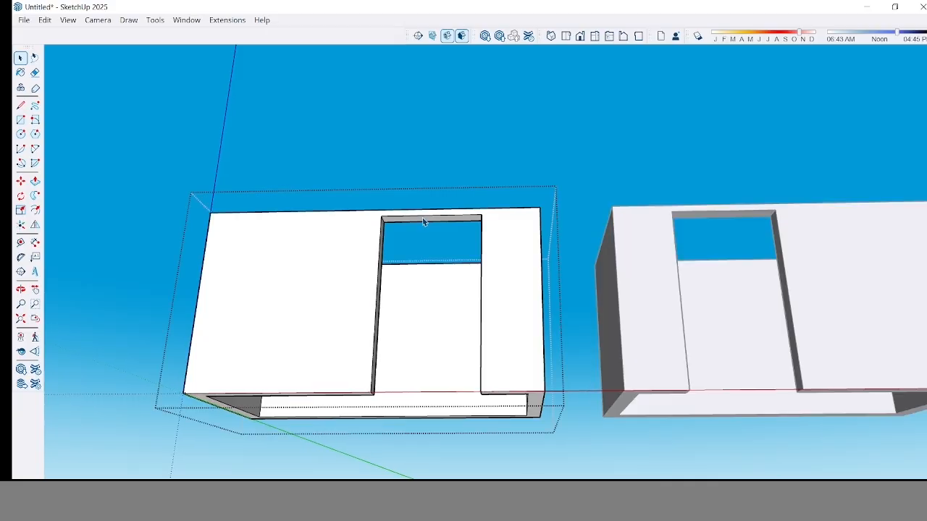
key(p)
scroll(436, 220, up, 1)
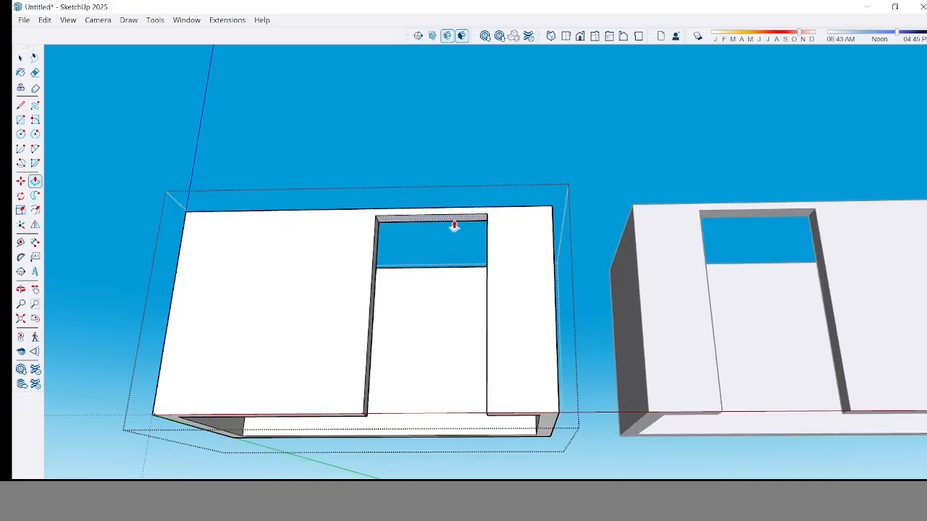
click(454, 220)
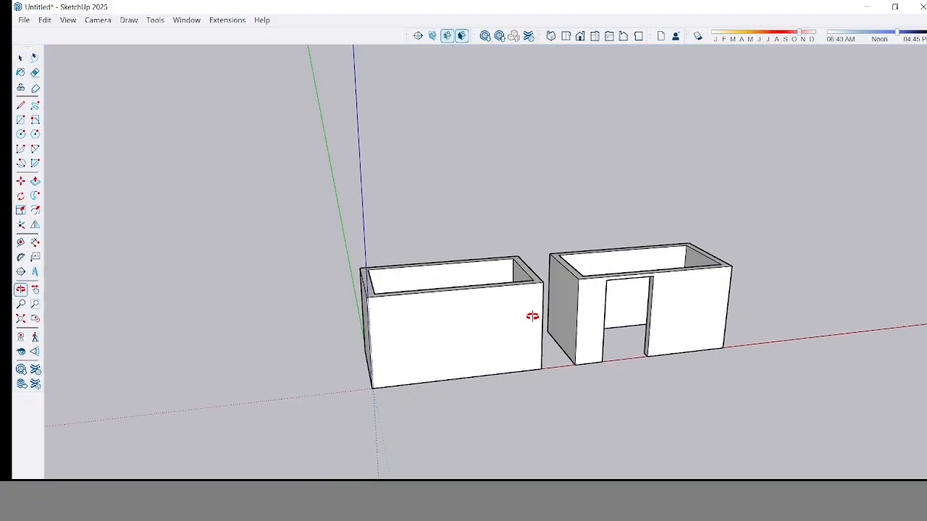
mouse_move(532, 314)
middle_down()
mouse_move(482, 300)
mouse_move(539, 312)
middle_up()
key(space)
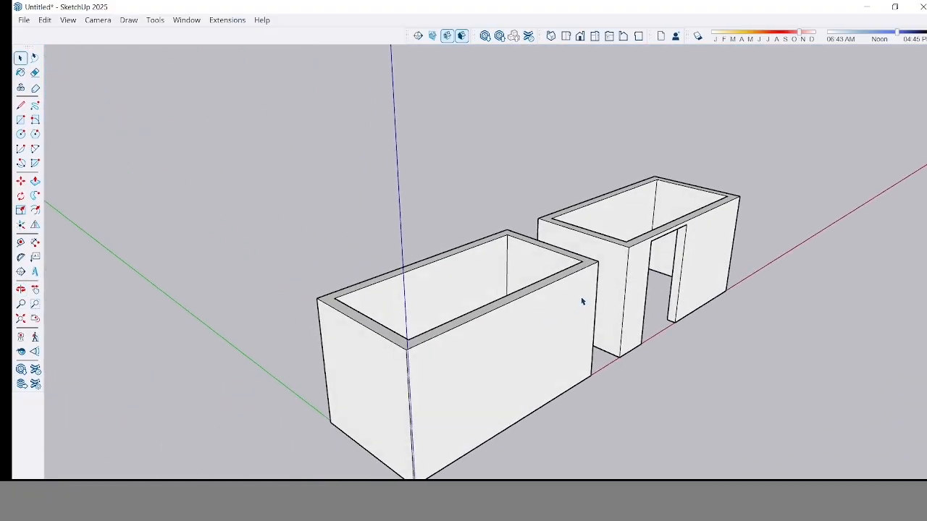
Draw a small upright rectangle on the front wall, starting at the solid box's upper corner nearest the mirrored copy.
scroll(582, 301, up, 2)
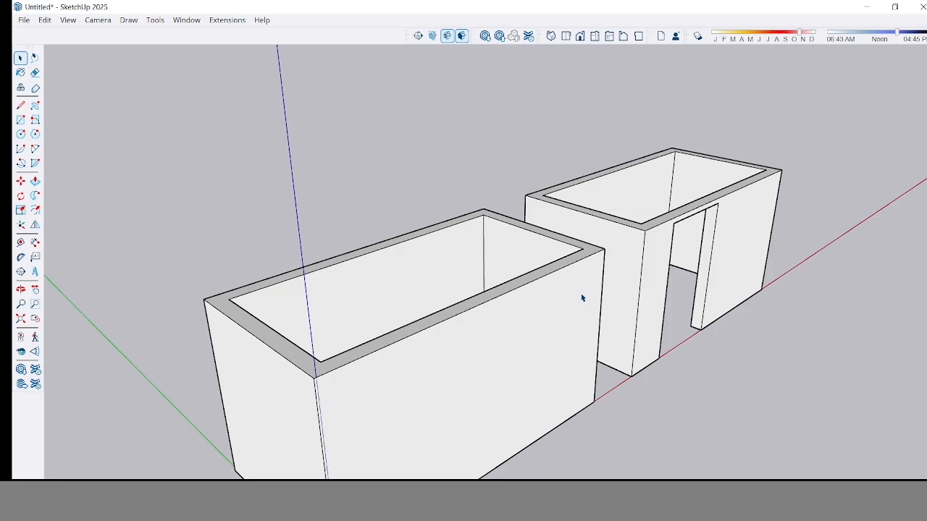
middle_drag(582, 298, 375, 238)
scroll(591, 170, up, 3)
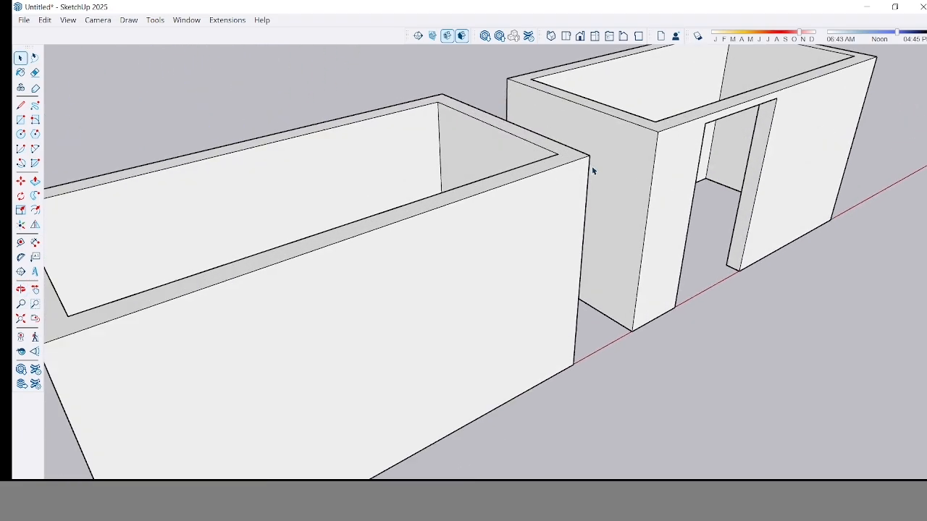
scroll(592, 170, up, 3)
key(r)
scroll(602, 121, up, 3)
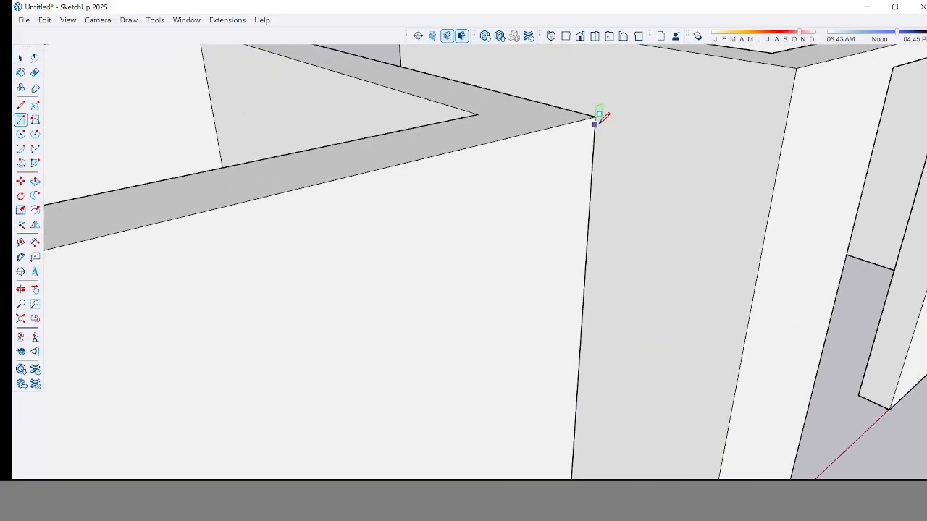
click(599, 116)
middle_drag(606, 199, 699, 255)
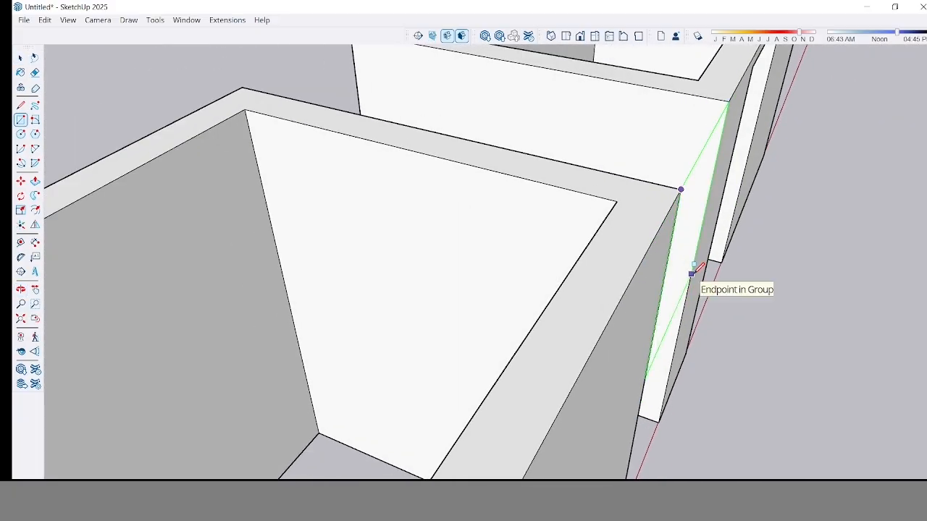
middle_drag(640, 331, 448, 210)
click(396, 229)
key(space)
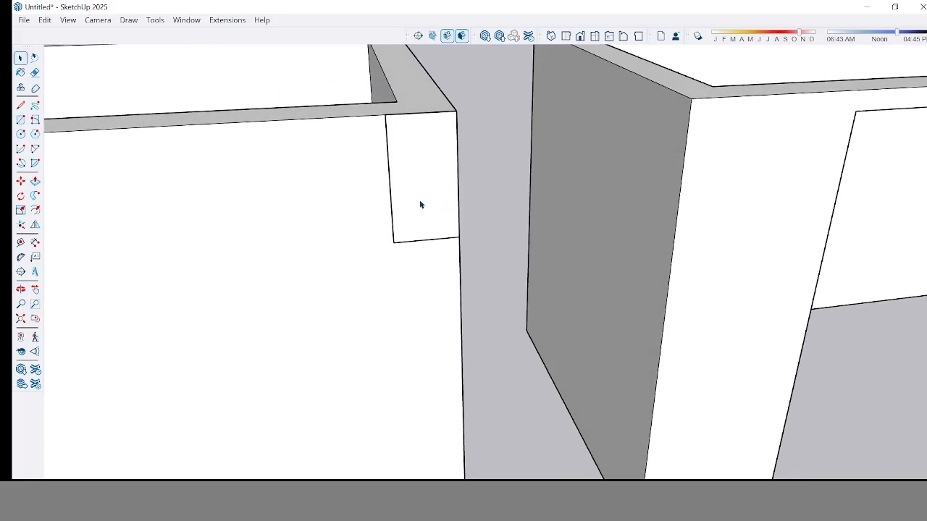
Draw a diagonal line across the rectangle's lower inner corner and erase the leftover edges to chamfer the profile.
key(l)
click(389, 171)
click(440, 240)
scroll(440, 197, up, 1)
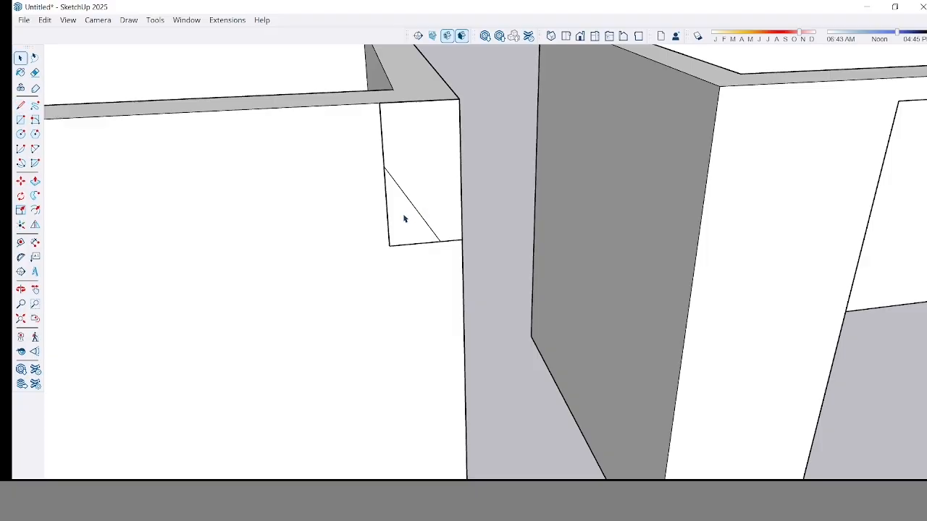
click(414, 190)
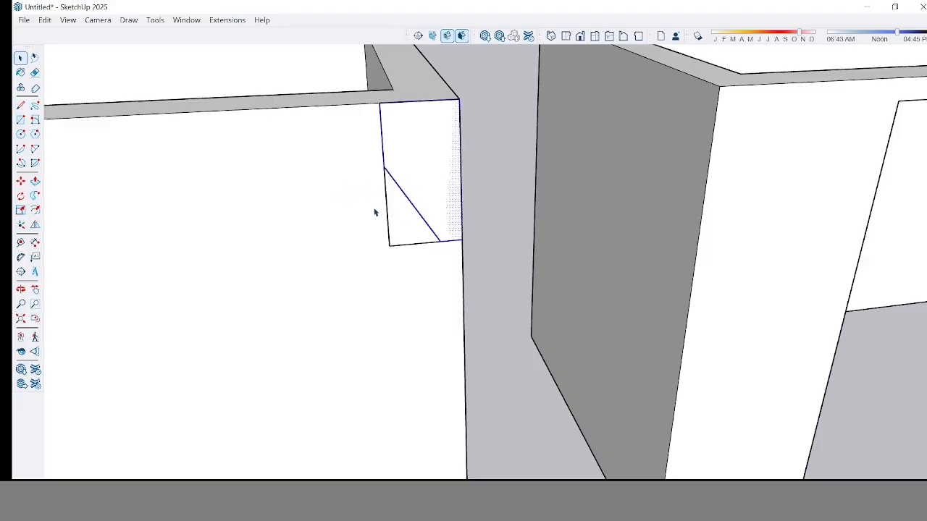
click(397, 209)
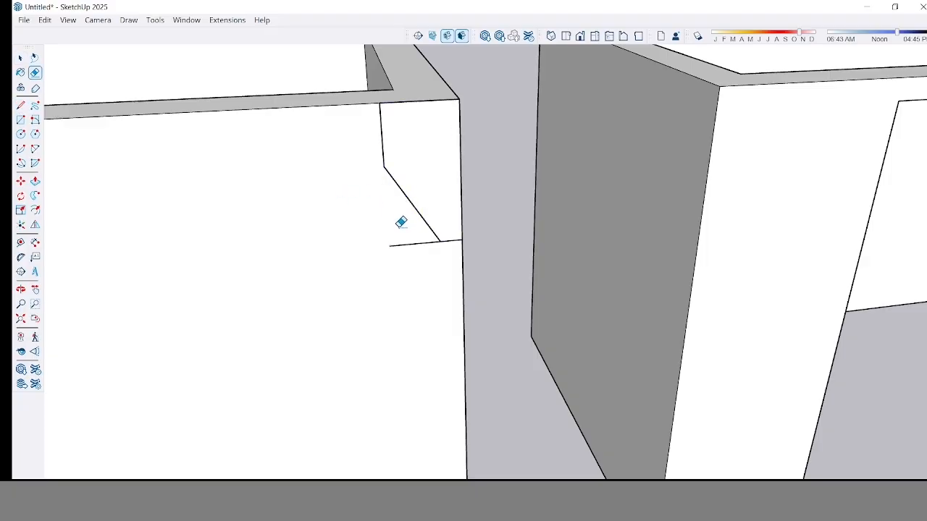
click(407, 242)
scroll(376, 152, up, 2)
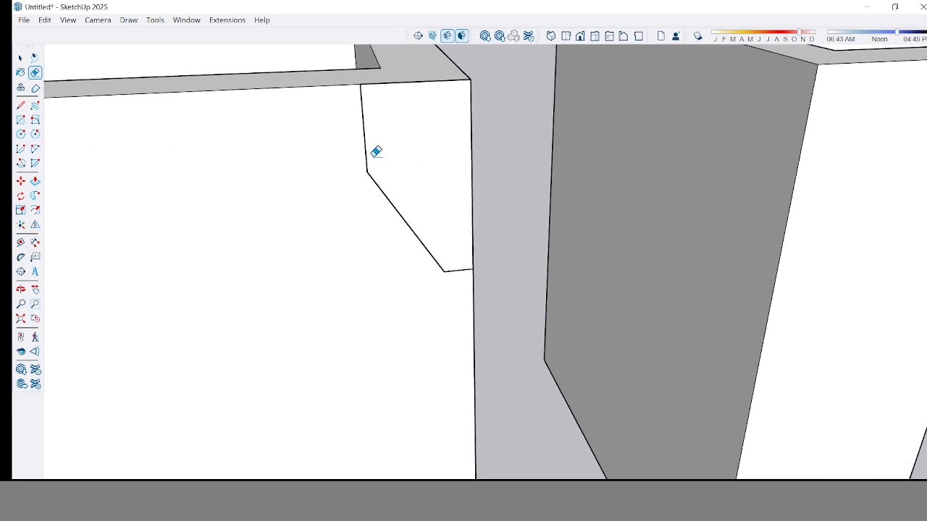
Draw a semicircular arc on the profile's vertical inner edge and erase the edge segment inside it to form a notch.
click(35, 149)
click(362, 108)
scroll(384, 110, up, 1)
click(387, 111)
key(e)
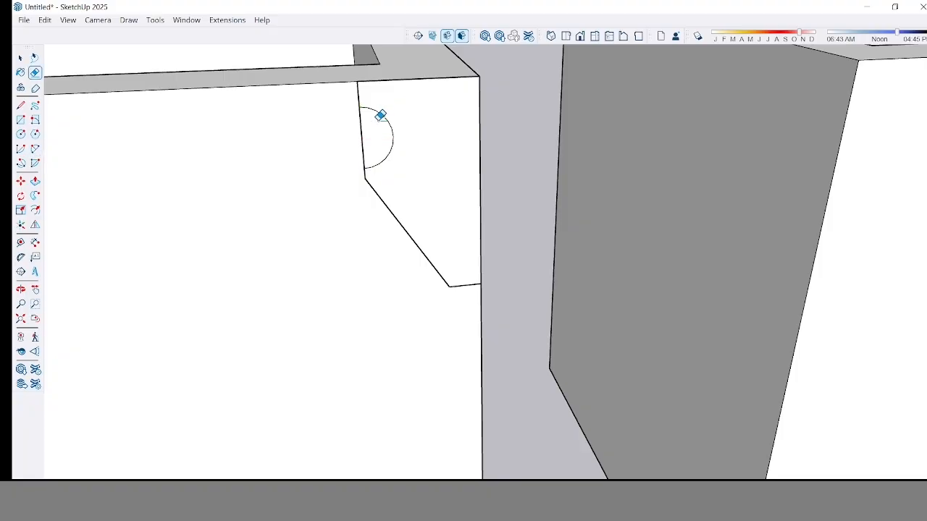
click(363, 127)
key(space)
Restore the profile's erased edges and move it by its upper corner onto the top edge of the solid box's end wall.
click(439, 134)
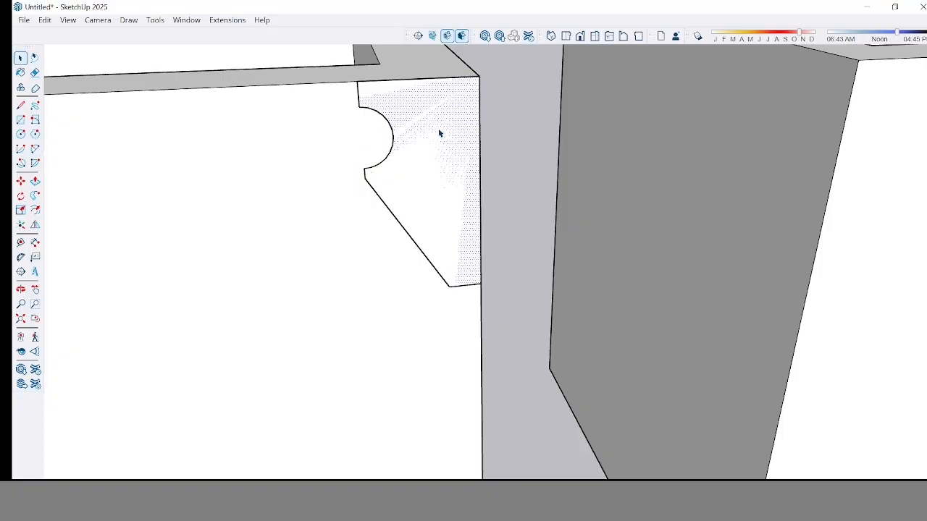
key(ctrl+z)
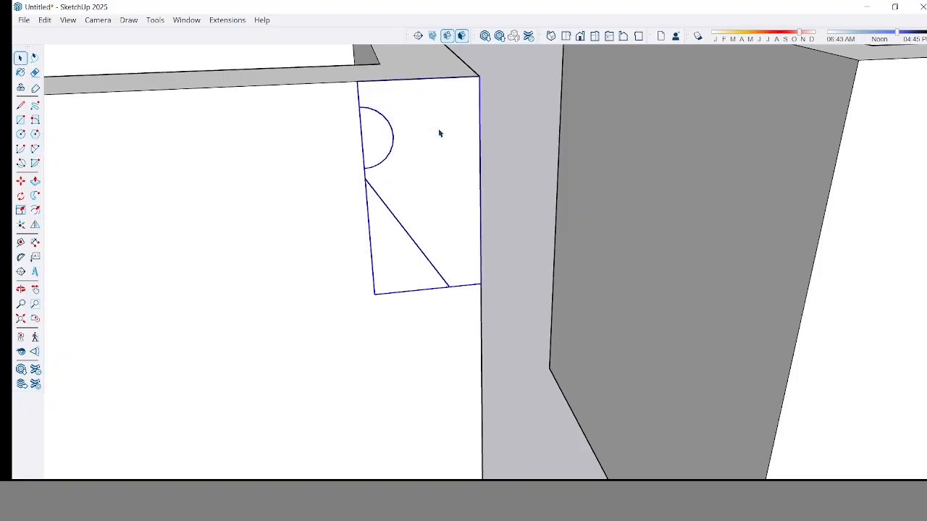
key(m)
click(475, 77)
scroll(611, 157, down, 5)
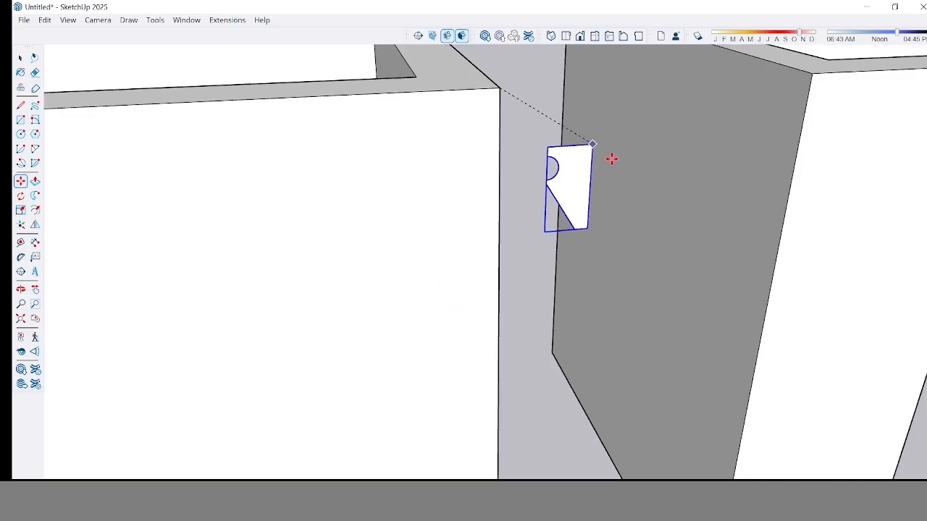
scroll(621, 125, down, 4)
middle_drag(424, 140, 590, 143)
scroll(279, 153, up, 7)
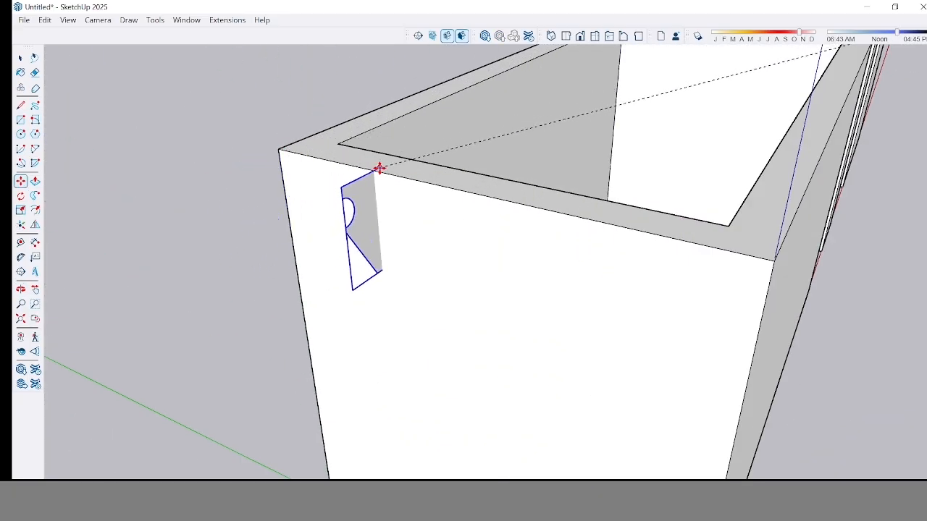
click(376, 171)
key(space)
scroll(380, 181, down, 3)
scroll(362, 190, up, 4)
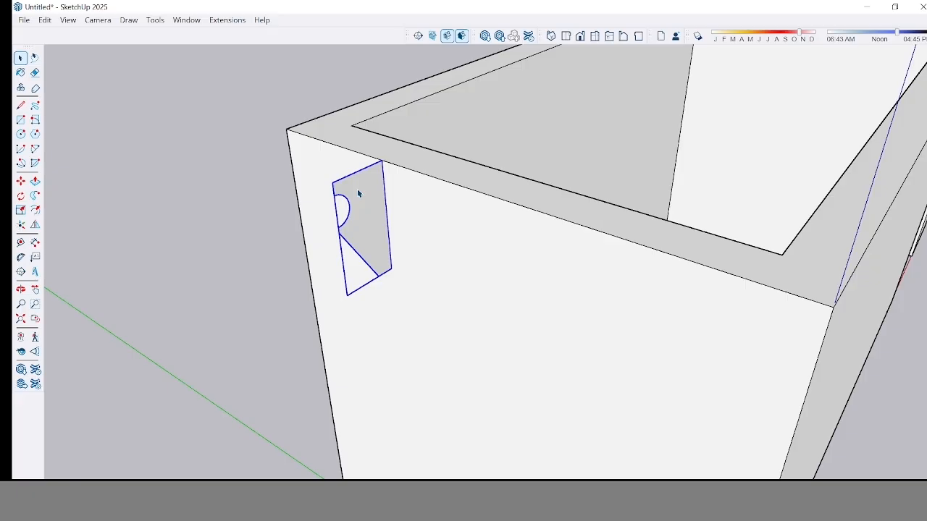
Inside the profile group, draw lines from the profile's upper corner along the solid box's outer top edges, ending at the far end wall's second corner.
double_click(375, 200)
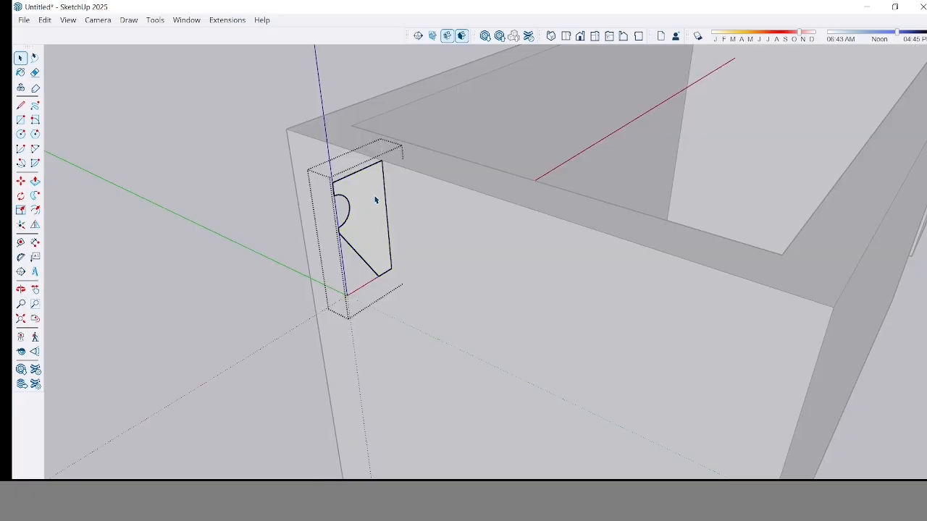
scroll(385, 166, up, 5)
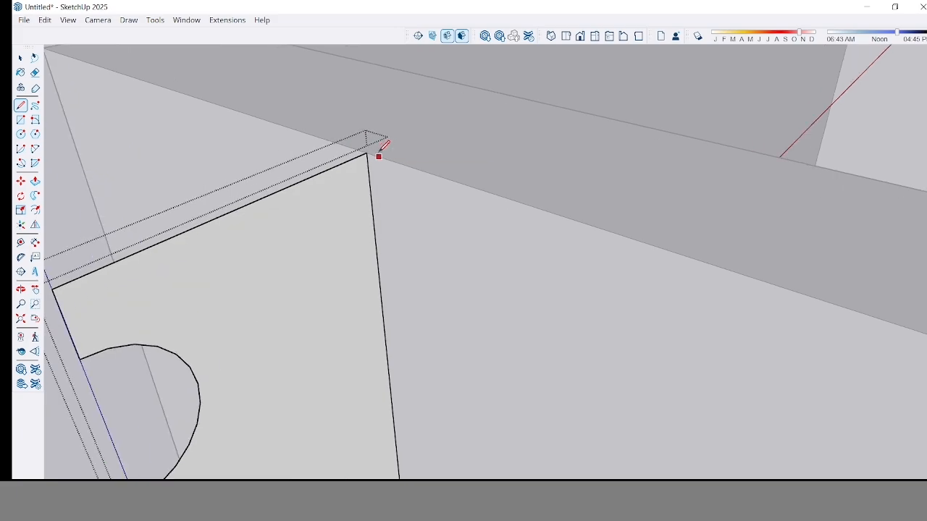
click(367, 153)
scroll(317, 118, down, 5)
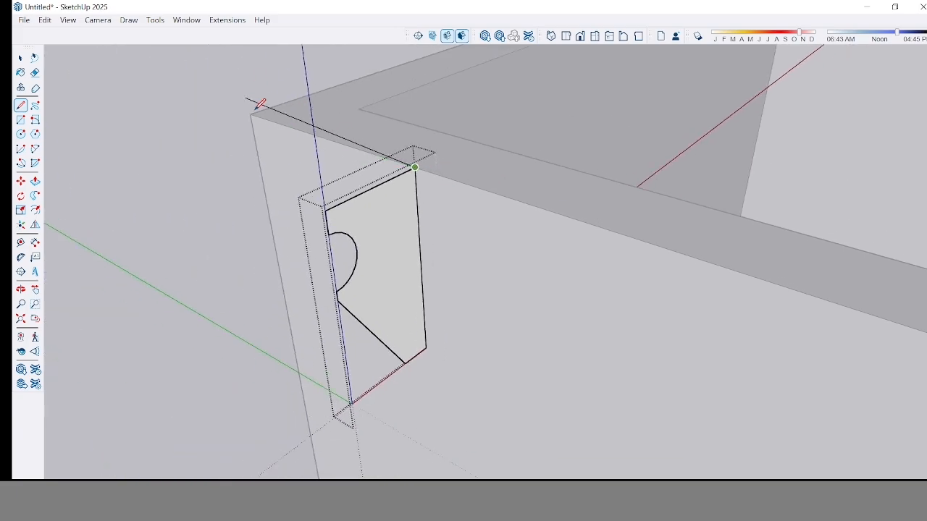
scroll(207, 217, down, 10)
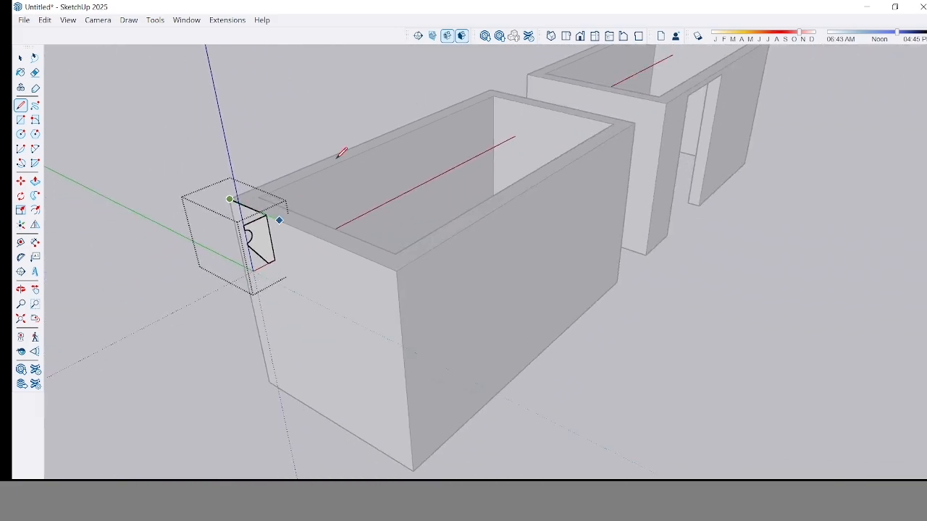
scroll(439, 176, up, 3)
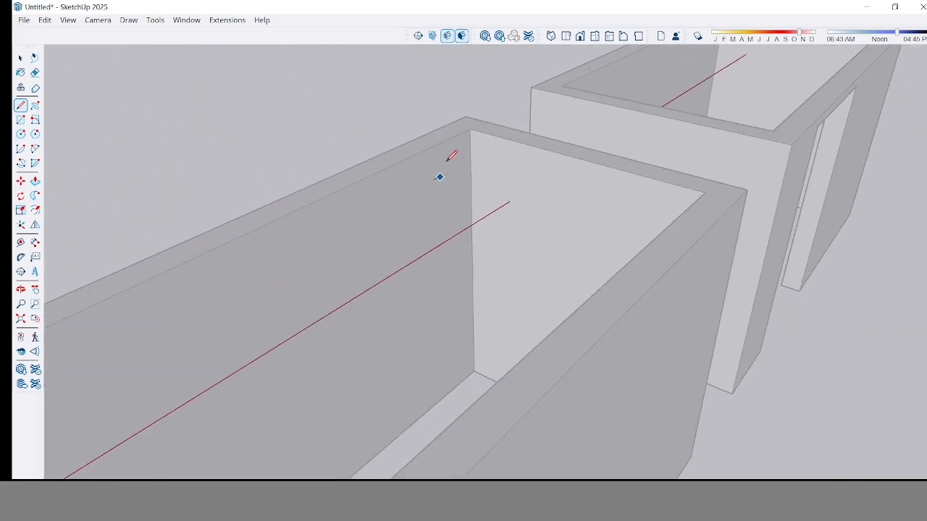
click(467, 116)
click(747, 189)
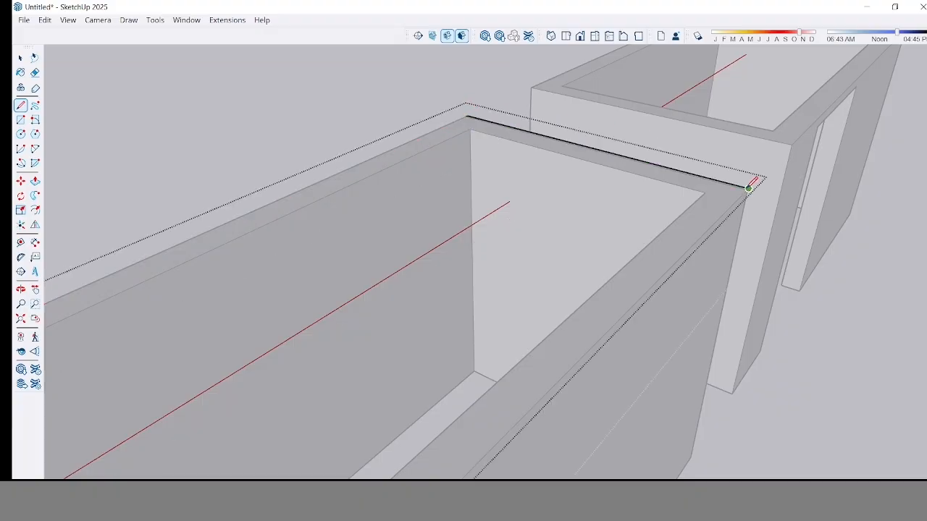
Continue the path along the remaining long top edge and partway across the front edge, leaving a gap before the profile.
scroll(746, 187, down, 5)
scroll(540, 342, up, 3)
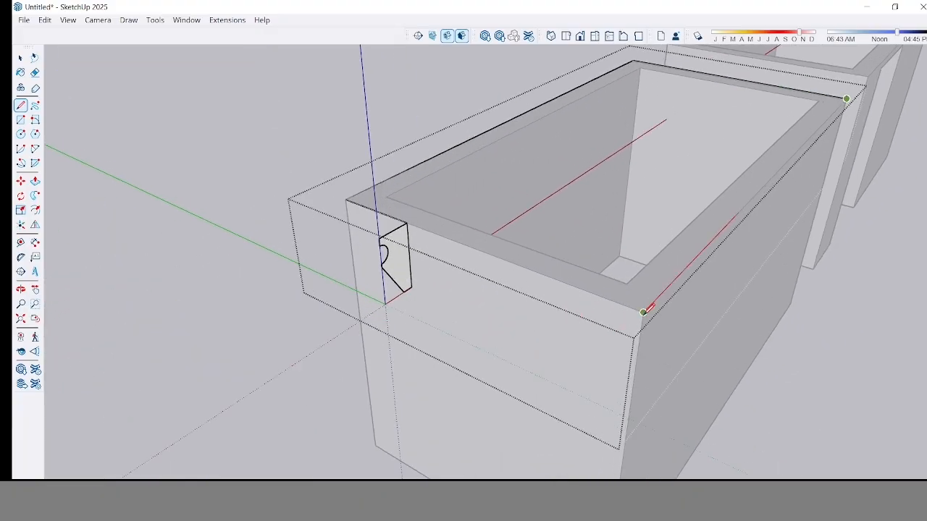
click(643, 312)
click(489, 253)
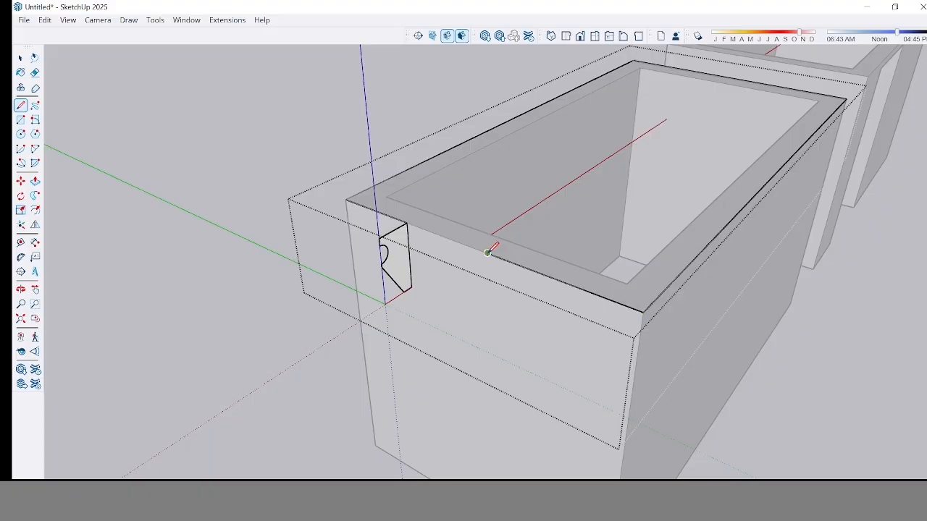
Select the path edges without the profile face and sweep the profile along them with Follow Me to form a cornice.
middle_drag(395, 236, 605, 242)
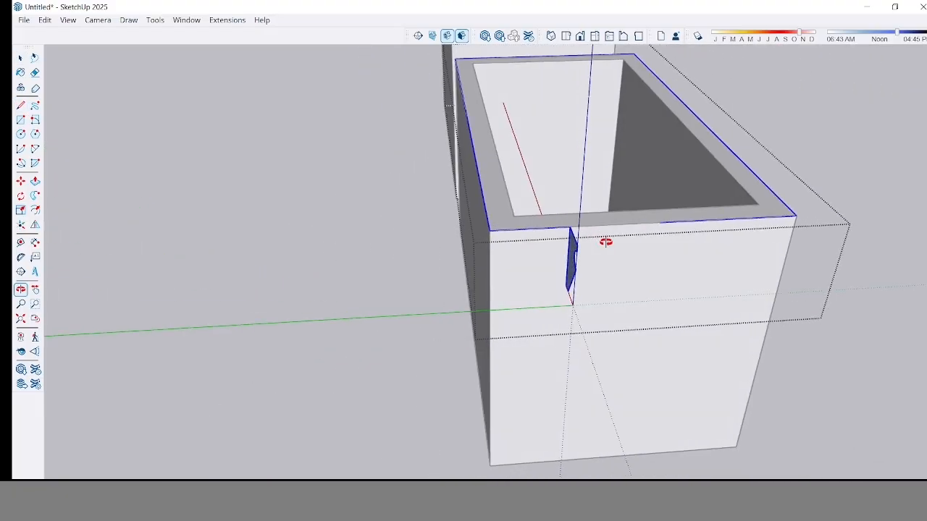
key(space)
shift+drag(553, 203, 606, 329)
middle_drag(605, 318, 594, 296)
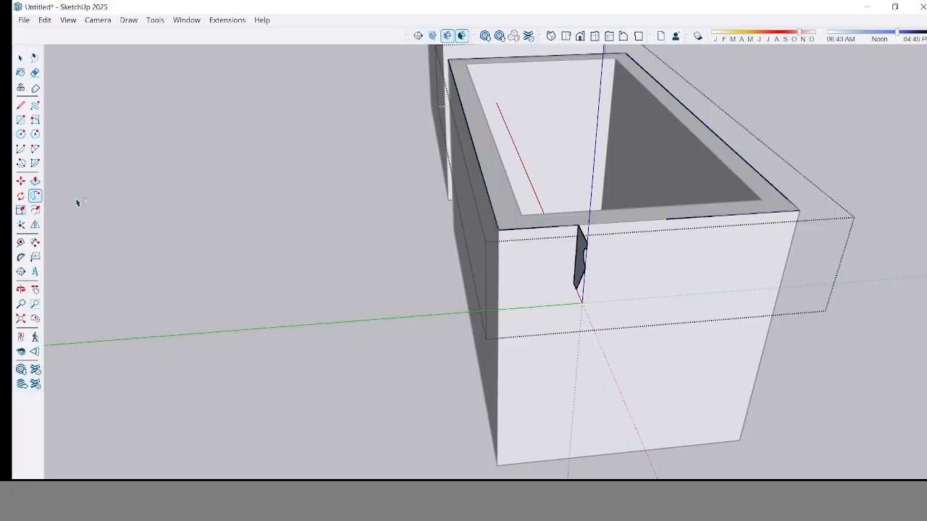
middle_drag(477, 255, 672, 247)
scroll(672, 248, up, 3)
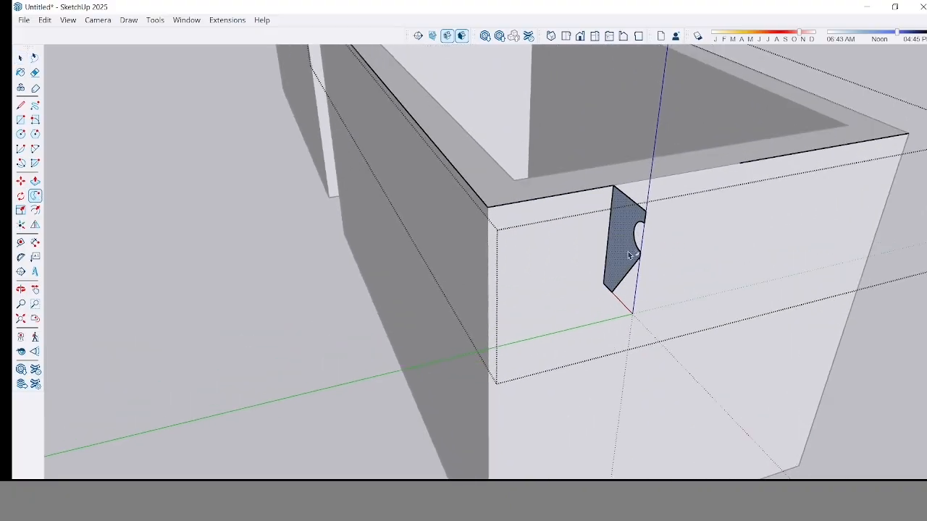
click(627, 253)
middle_drag(517, 222, 575, 215)
key(space)
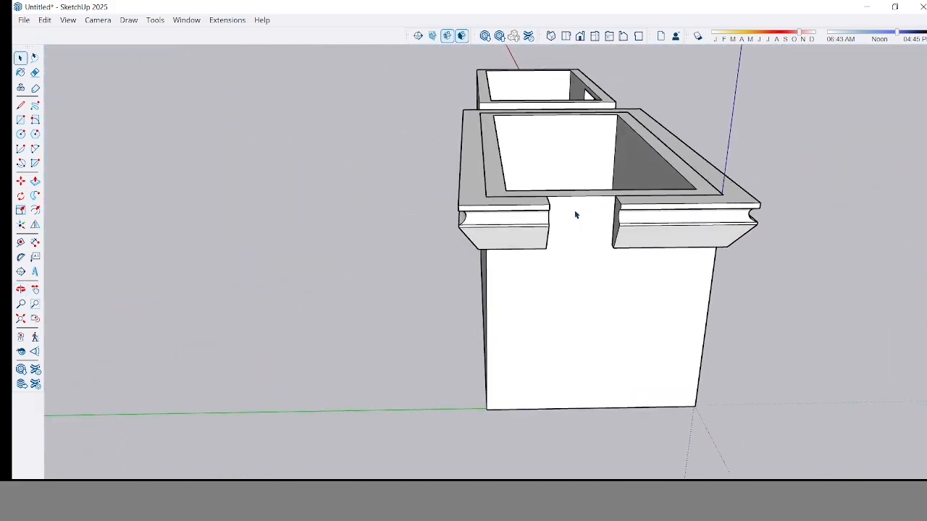
scroll(672, 235, up, 3)
middle_drag(673, 236, 460, 143)
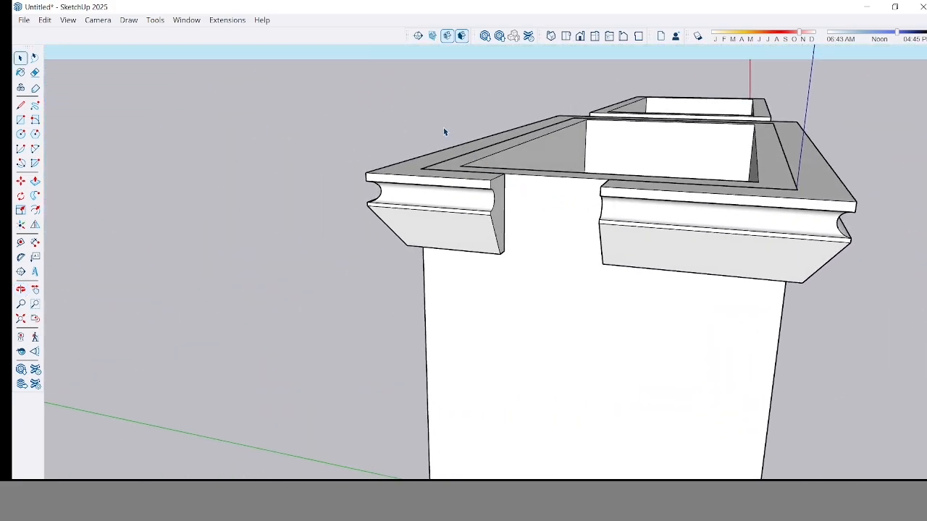
middle_drag(625, 234, 727, 230)
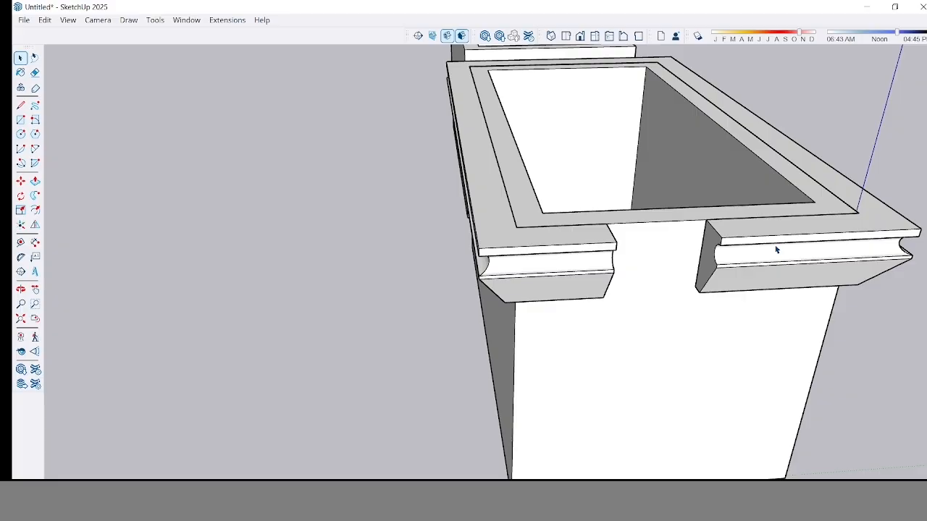
Open the cornice group and Push/Pull one cut end face across the front gap until it meets the opposite end.
middle_drag(790, 263, 734, 270)
click(735, 270)
double_click(734, 270)
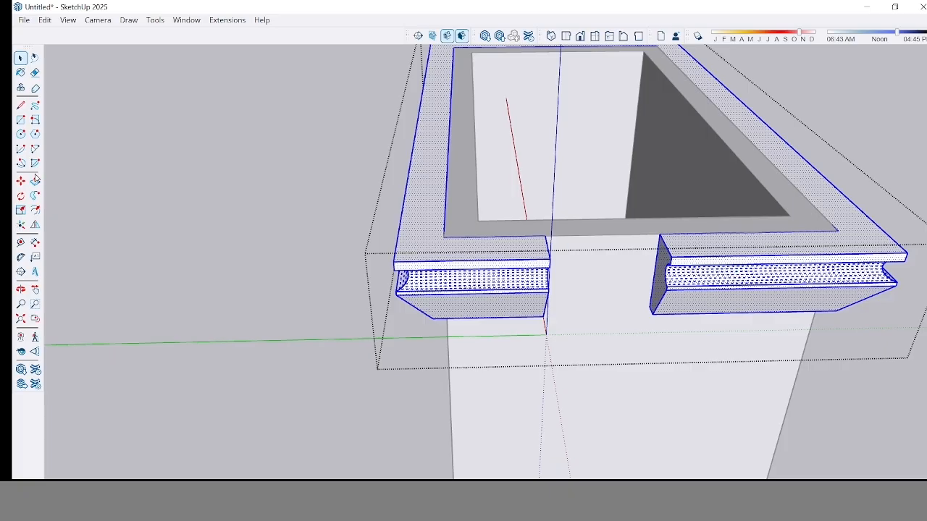
click(113, 207)
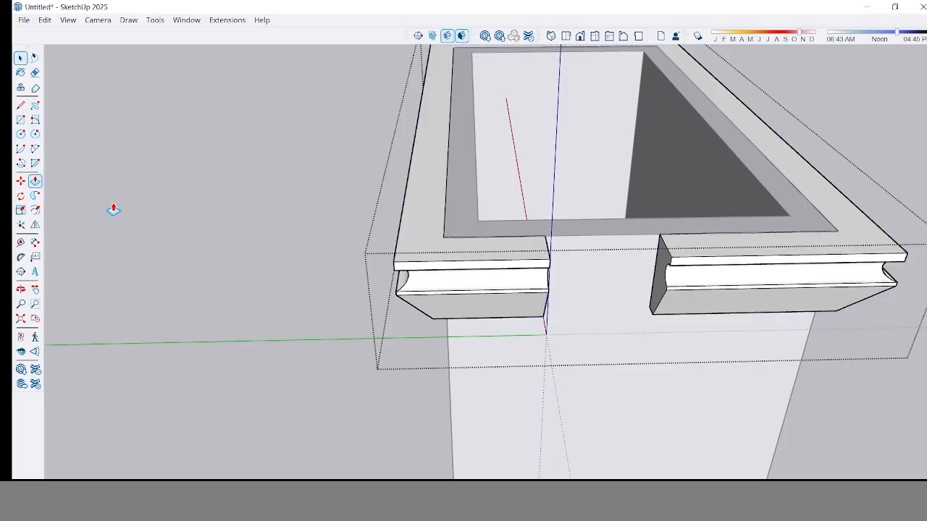
middle_drag(673, 278, 720, 279)
scroll(695, 264, up, 3)
click(693, 245)
middle_drag(604, 252, 509, 261)
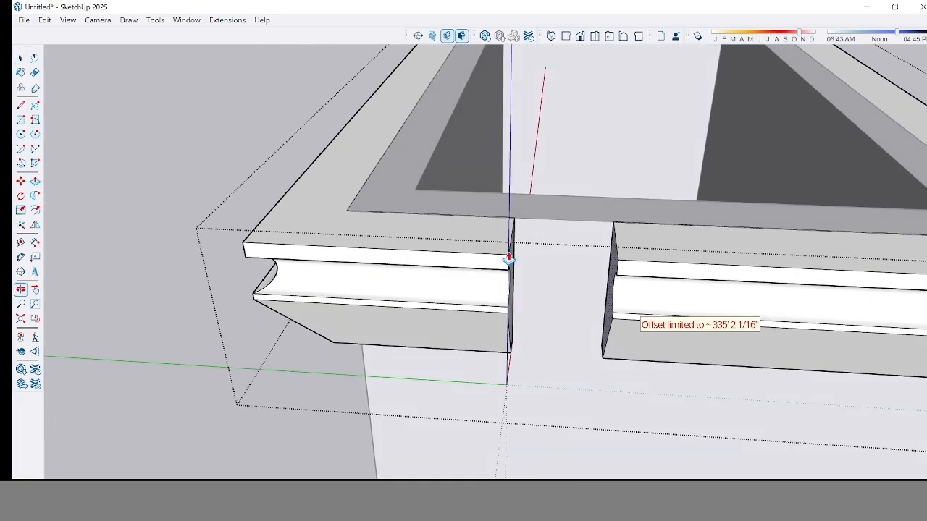
scroll(509, 242, up, 2)
click(515, 244)
key(space)
scroll(512, 256, down, 1)
scroll(512, 256, down, 1)
key(Escape)
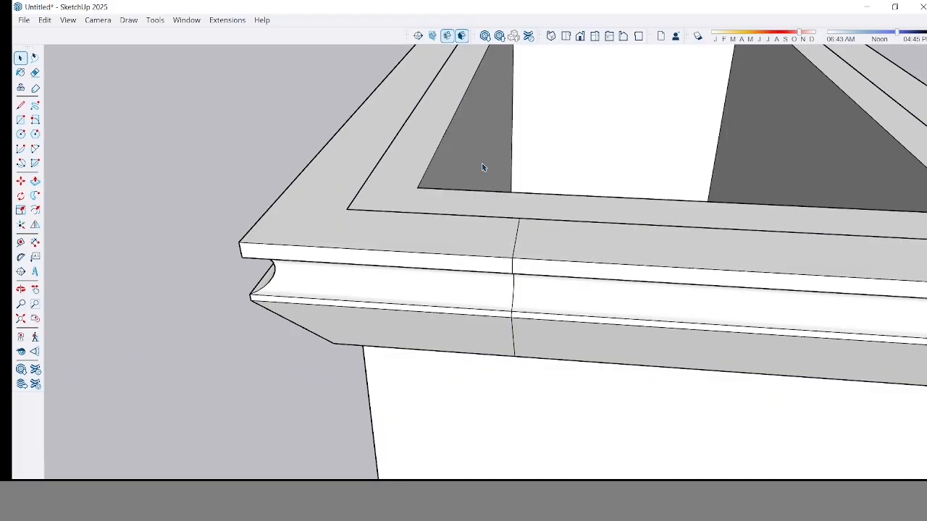
Select the seam edges where the two cornice ends meet inside the group, delete them, and exit the group.
drag(482, 163, 584, 423)
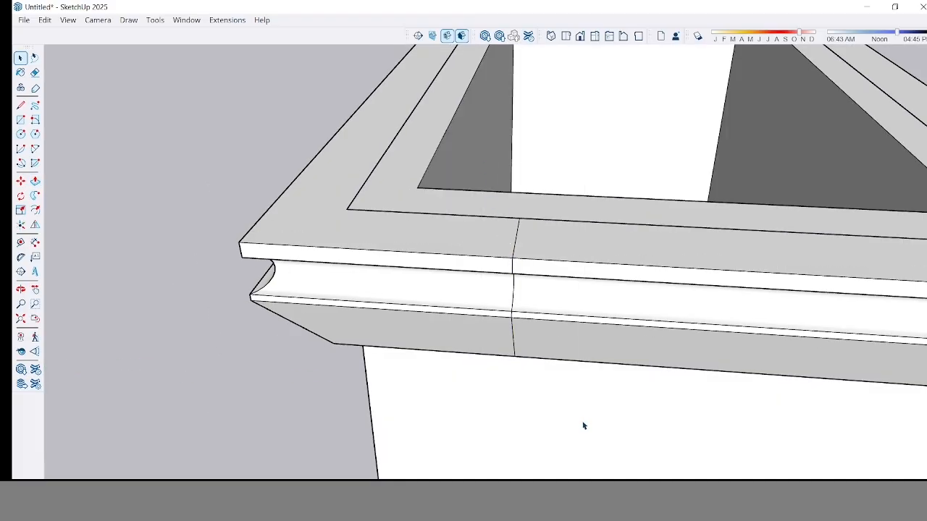
triple_click(576, 311)
drag(473, 169, 533, 410)
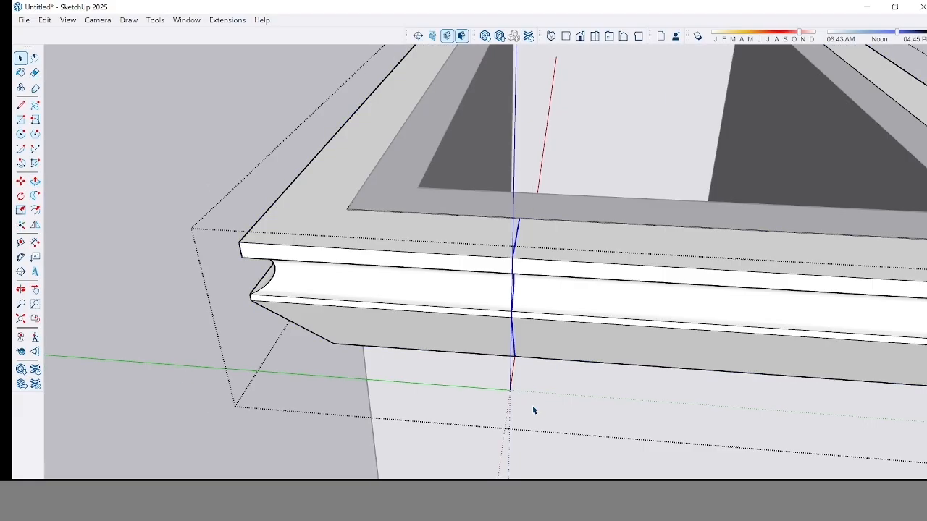
key(Delete)
scroll(434, 283, down, 5)
click(710, 287)
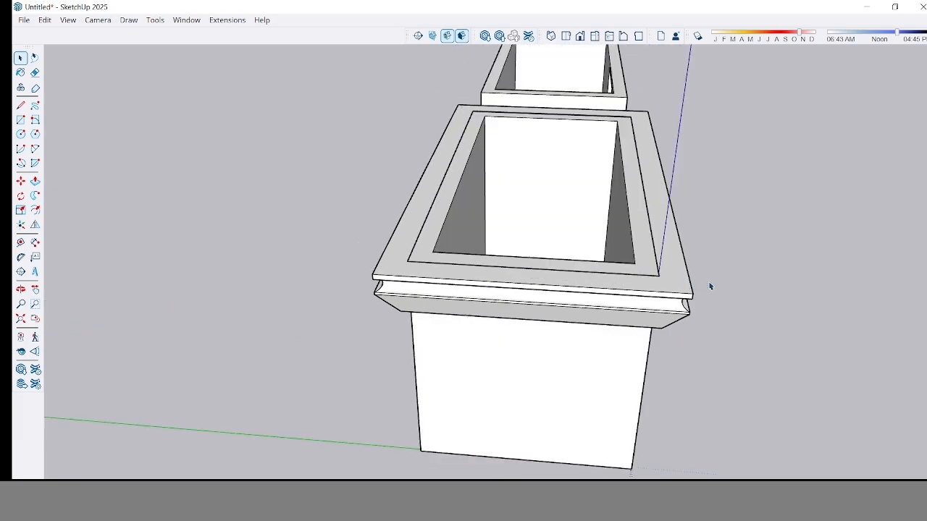
middle_drag(770, 285, 476, 215)
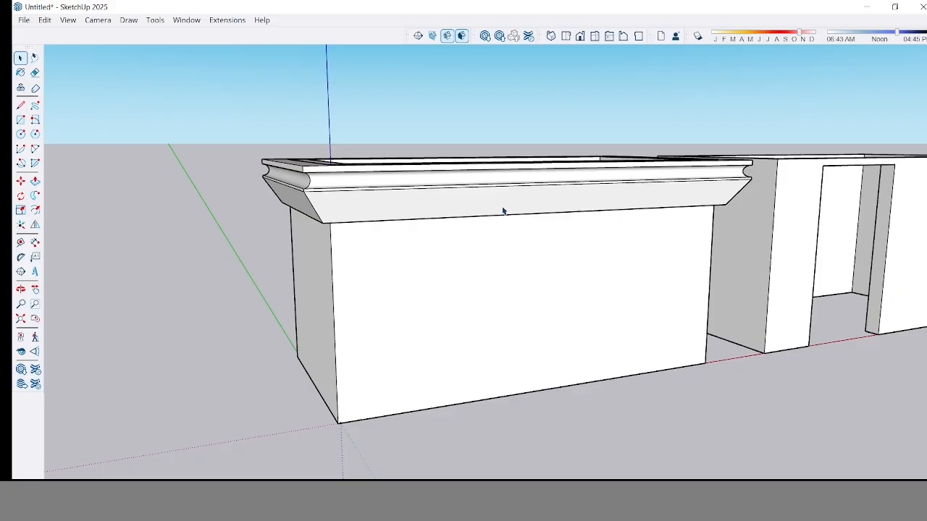
mouse_move(504, 210)
middle_down()
mouse_move(515, 227)
mouse_move(509, 290)
mouse_move(823, 248)
mouse_move(739, 231)
middle_up()
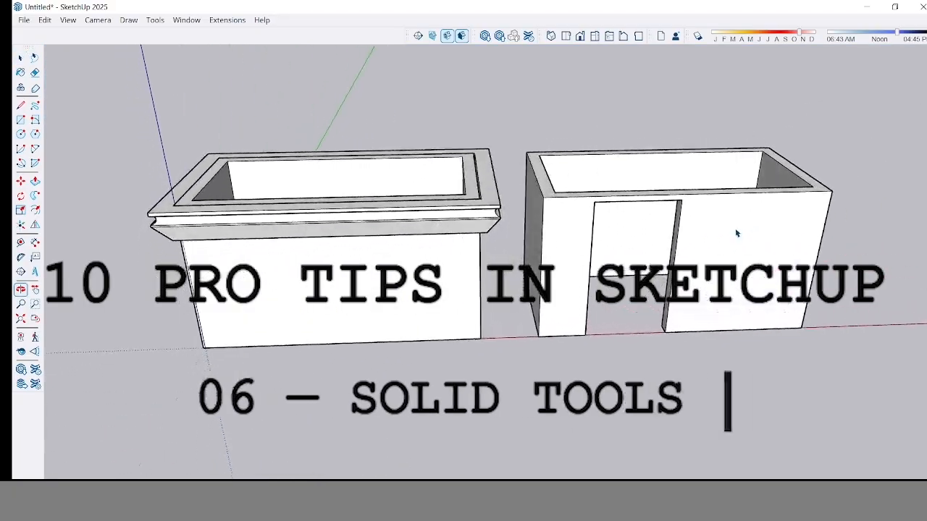
key(c)
scroll(738, 232, up, 3)
scroll(706, 239, down, 1)
scroll(664, 210, up, 4)
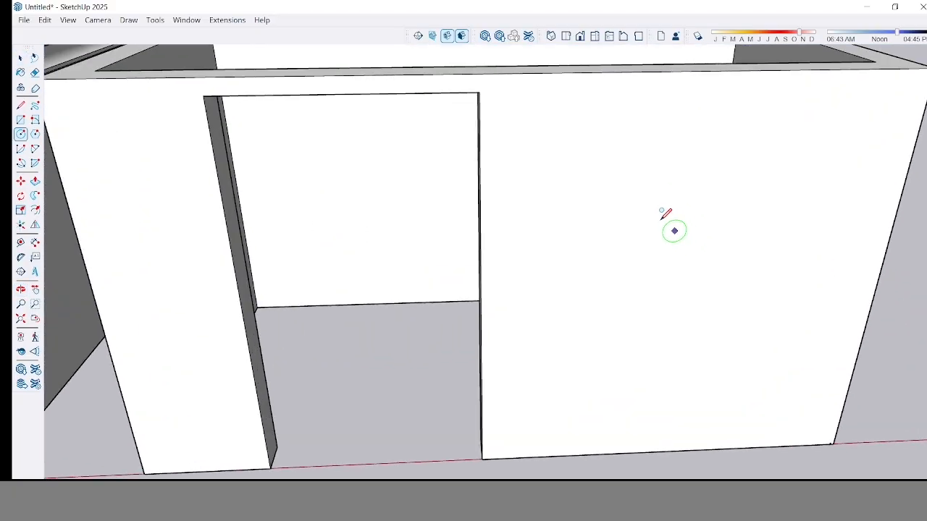
click(660, 220)
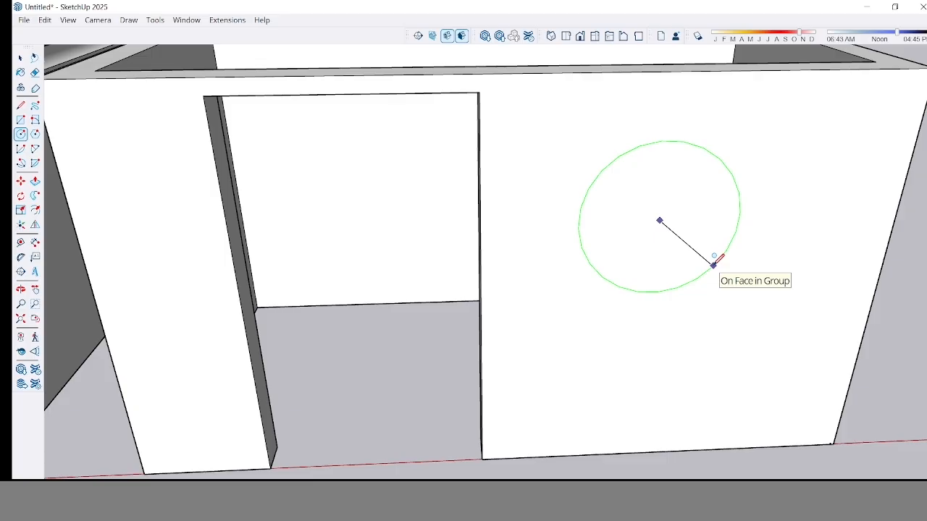
key(Escape)
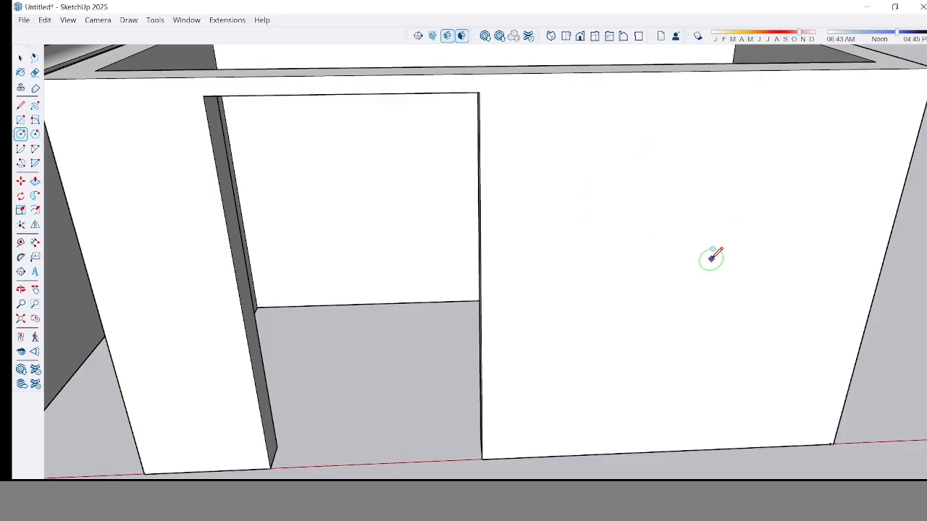
key(r)
scroll(699, 244, up, 1)
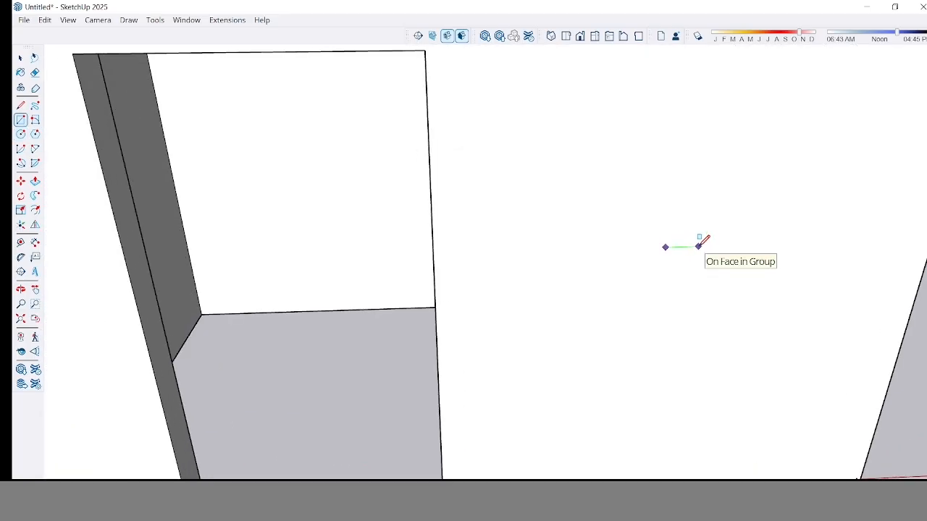
Draw a circle on the solid part of the second box's front wall, beside the door opening.
key(c)
click(699, 244)
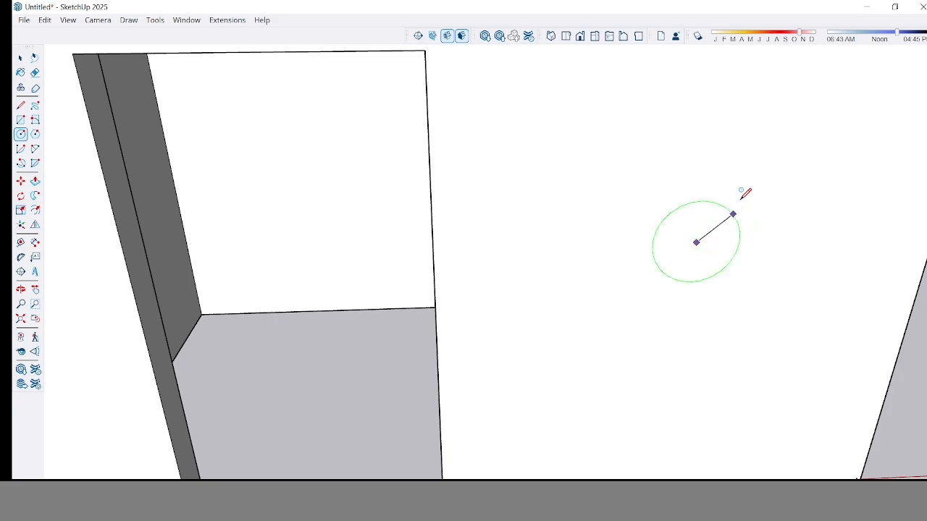
scroll(734, 209, down, 2)
click(751, 181)
key(space)
click(720, 223)
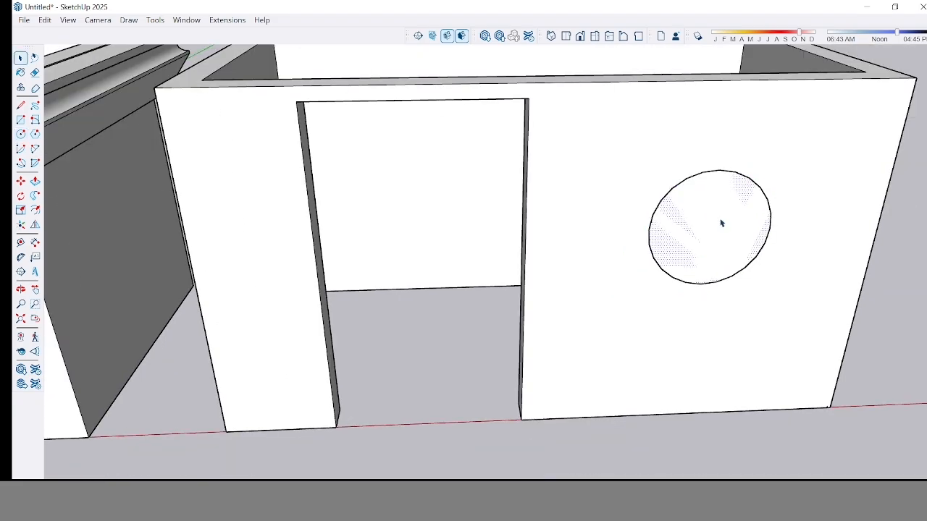
Push/Pull the circle outward from the wall into a long cylinder.
key(p)
click(720, 233)
scroll(725, 239, down, 3)
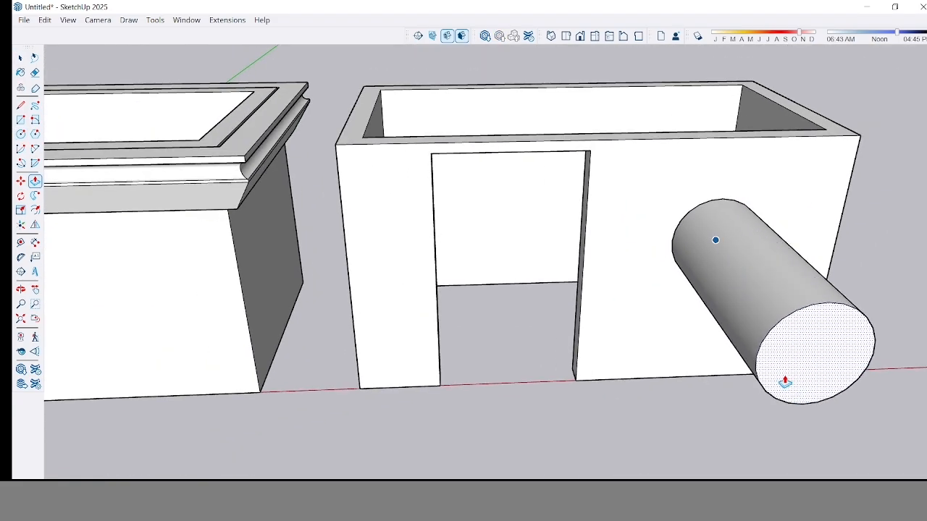
scroll(692, 250, down, 2)
Group the whole cylinder and move it partway through the front wall so that it intersects the box.
middle_drag(691, 251, 565, 304)
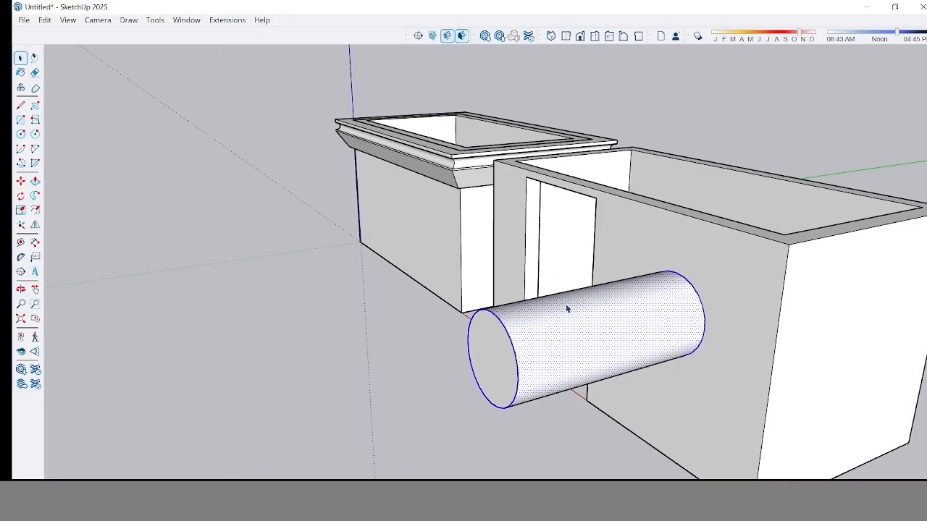
triple_click(567, 309)
key(ctrl+g)
key(m)
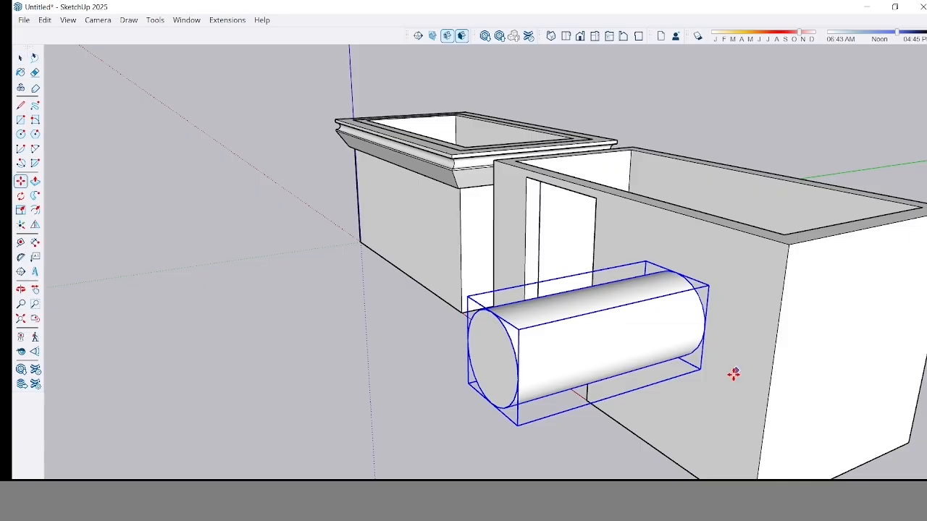
click(733, 374)
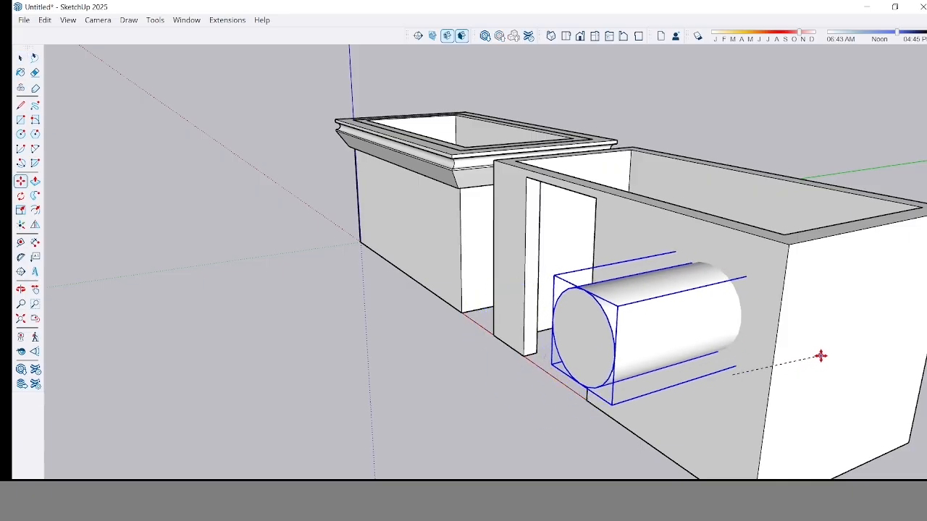
click(821, 356)
key(space)
Move the cylinder group out of the wall to the open space in front of the boxes.
key(m)
click(692, 333)
scroll(688, 332, down, 3)
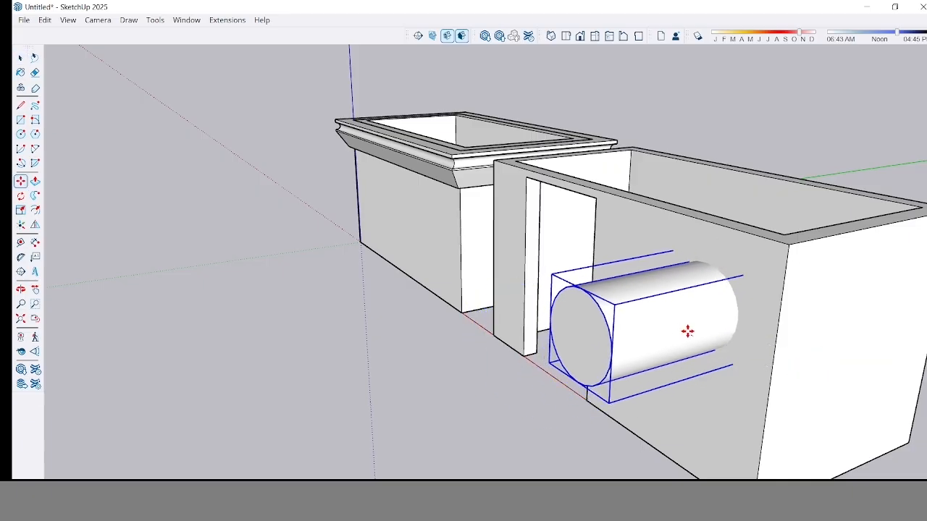
click(190, 342)
scroll(292, 282, down, 4)
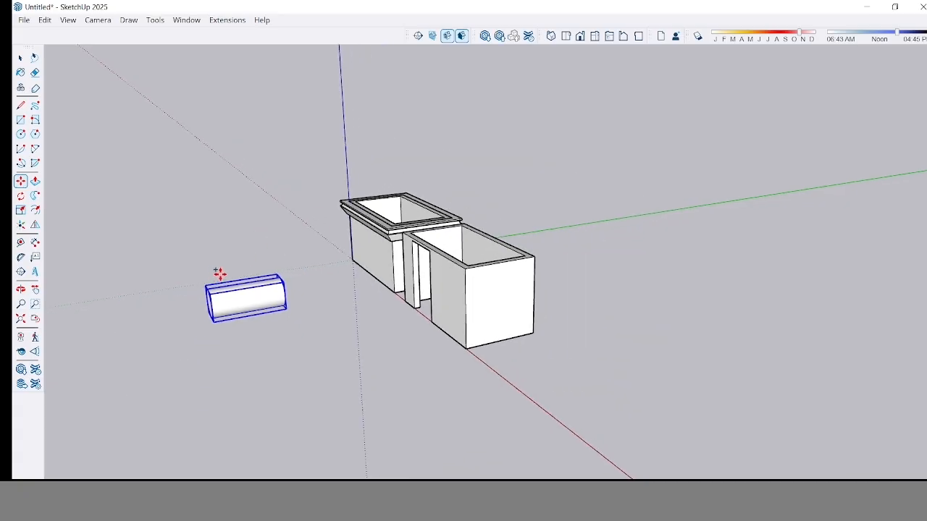
Copy the cylinder group along the red axis, away from the original and in front of the first box.
middle_drag(220, 273, 383, 319)
scroll(365, 354, up, 2)
click(355, 372)
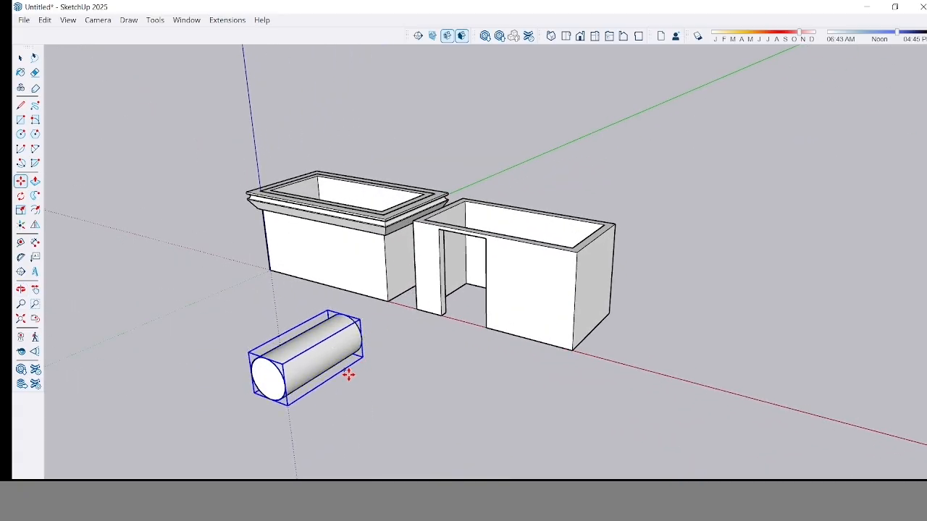
key(ctrl)
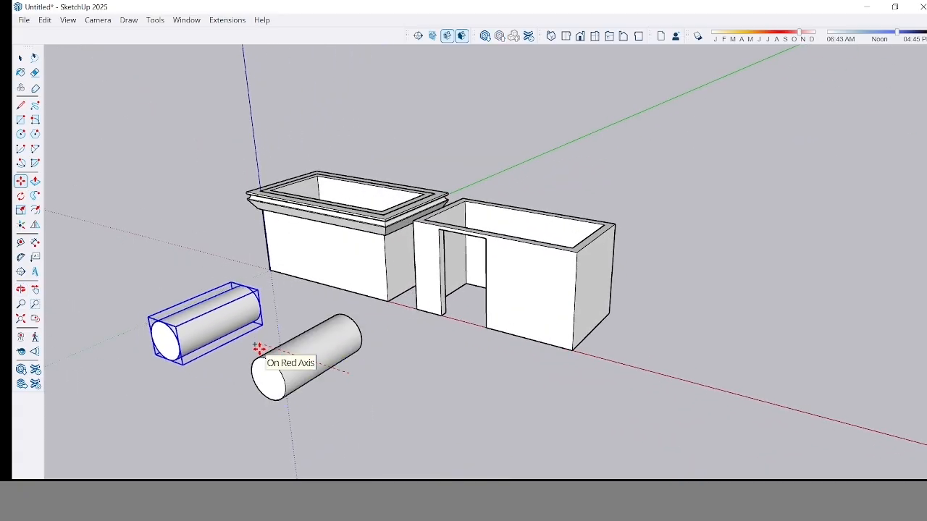
click(250, 350)
Rotate the copied cylinder in the horizontal plane so that it lies at an angle to the original.
scroll(237, 373, up, 2)
key(q)
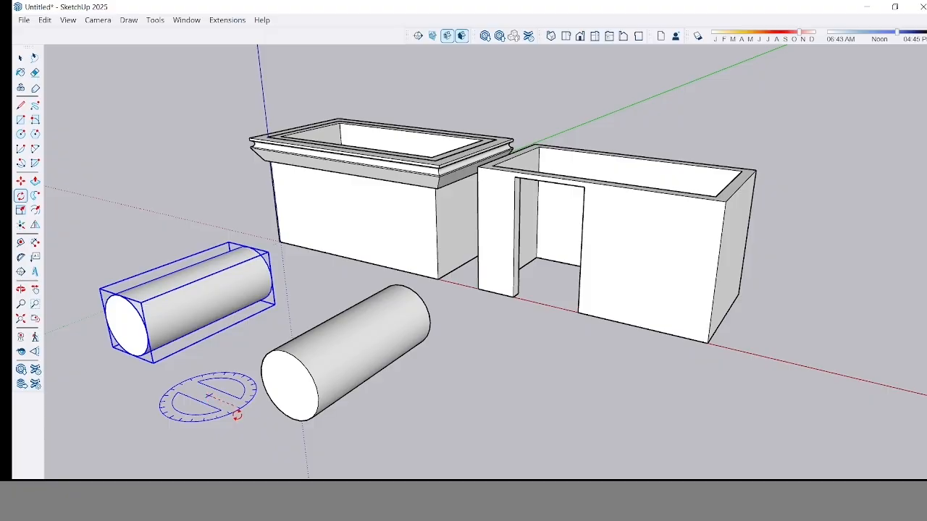
click(238, 413)
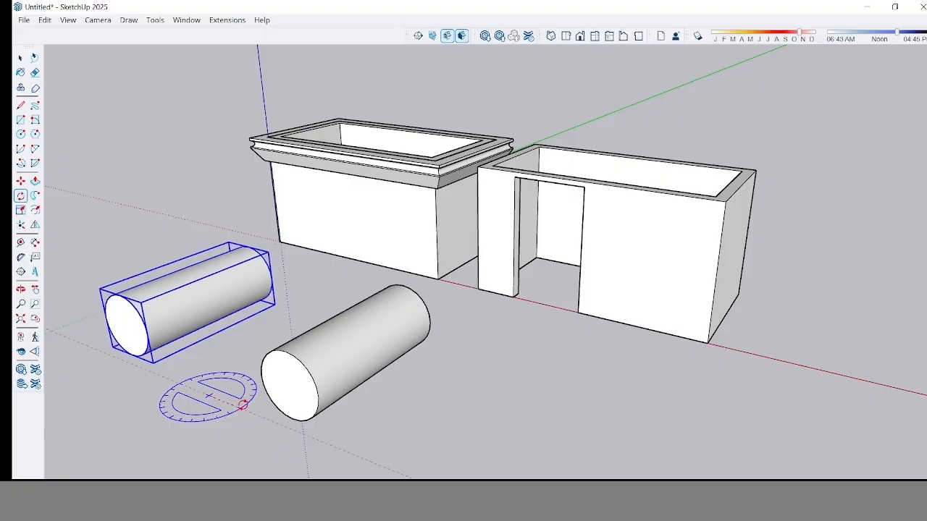
click(238, 314)
Move the rotated cylinder into the original so that the two cross in an X, and clear the selection.
key(m)
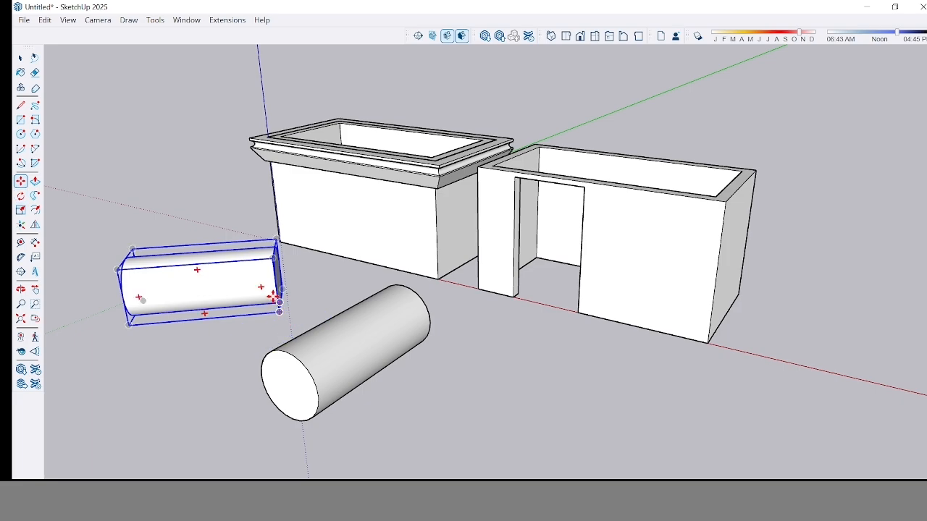
click(273, 297)
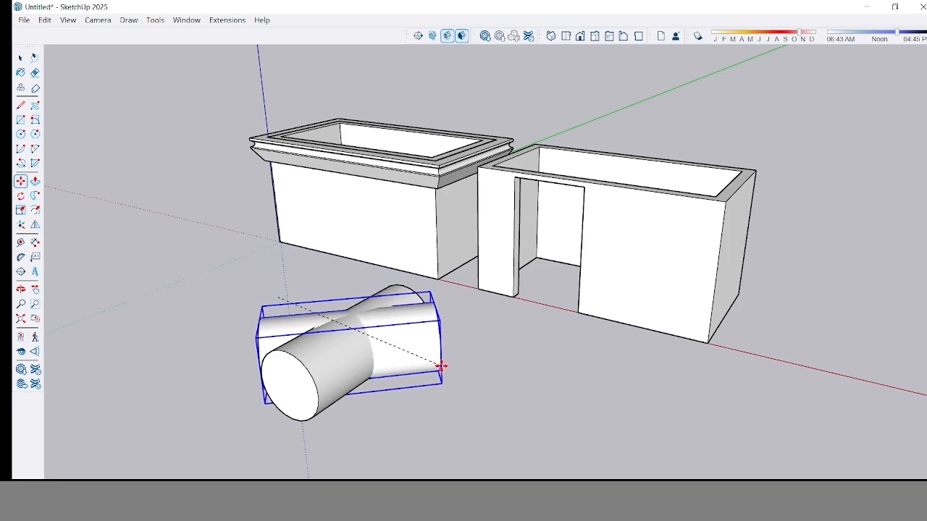
click(441, 366)
key(space)
click(515, 376)
Try the solid Intersect operation on the two crossing cylinders and undo it.
scroll(510, 373, down, 2)
middle_drag(380, 312, 608, 389)
scroll(609, 389, up, 3)
scroll(439, 235, down, 4)
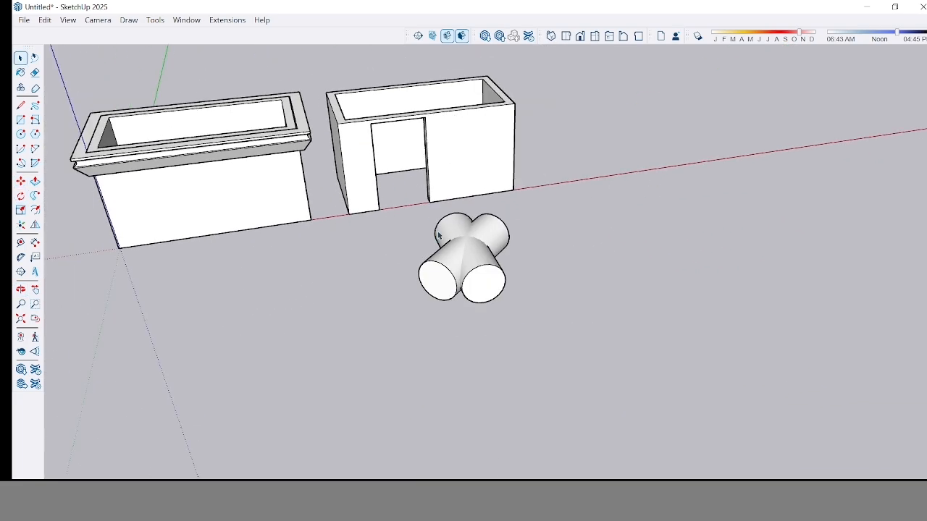
scroll(503, 270, up, 3)
middle_drag(502, 271, 536, 336)
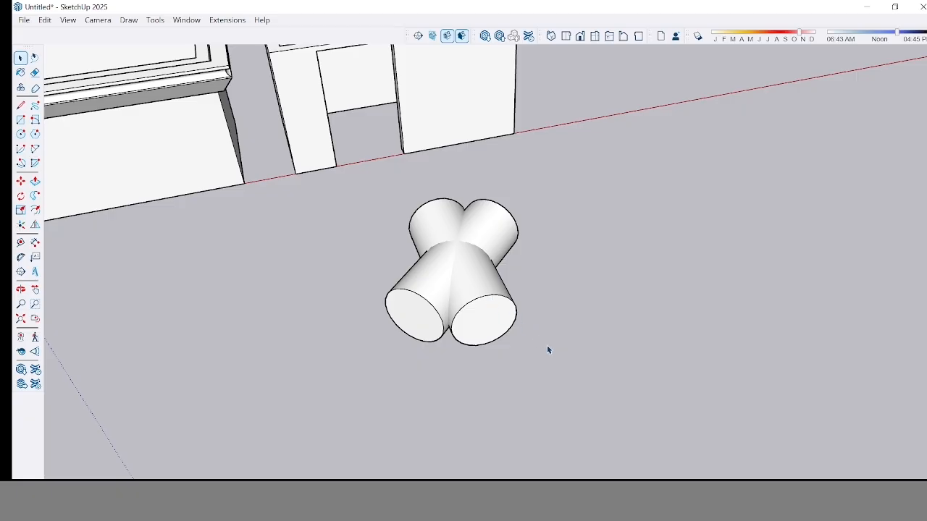
drag(370, 217, 370, 208)
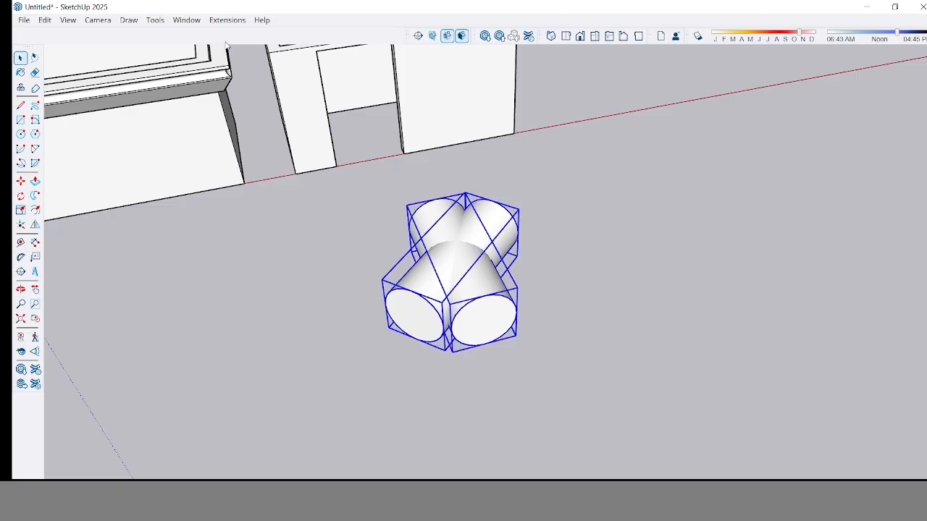
click(156, 22)
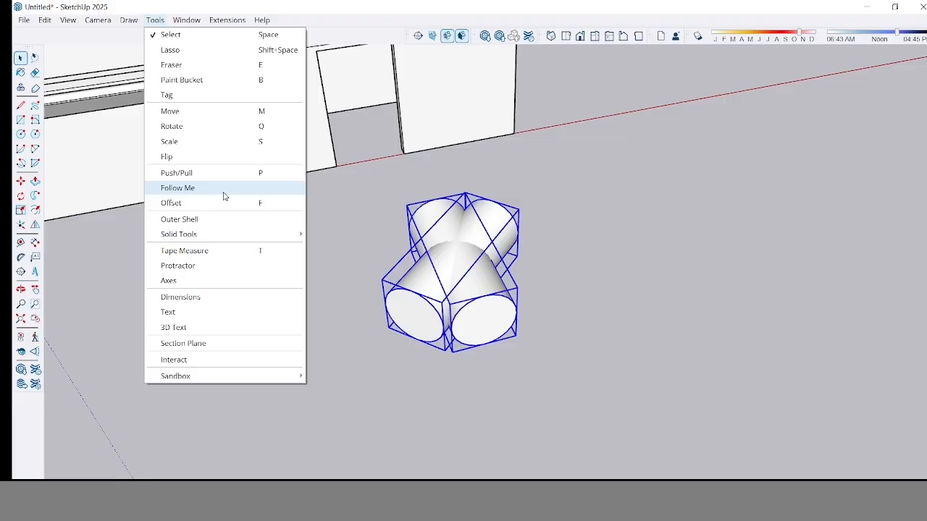
mouse_move(216, 235)
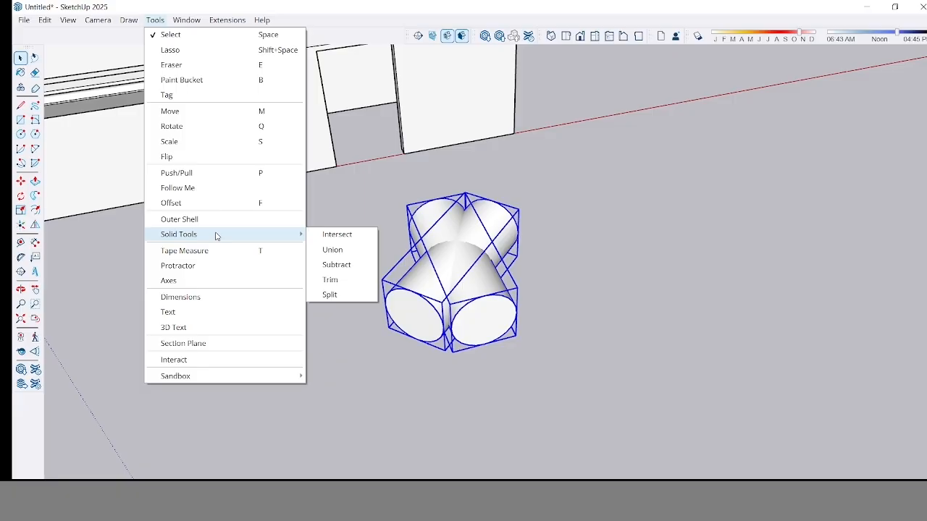
click(342, 235)
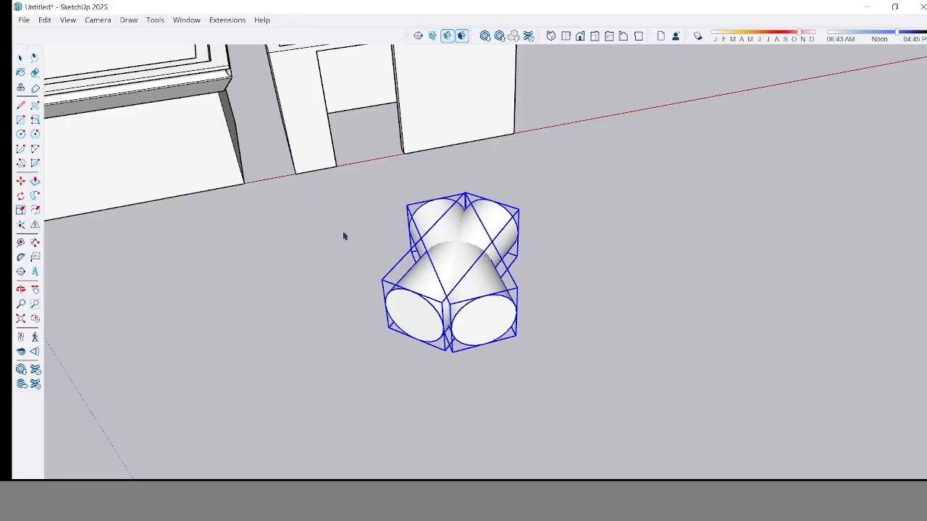
key(space)
click(600, 256)
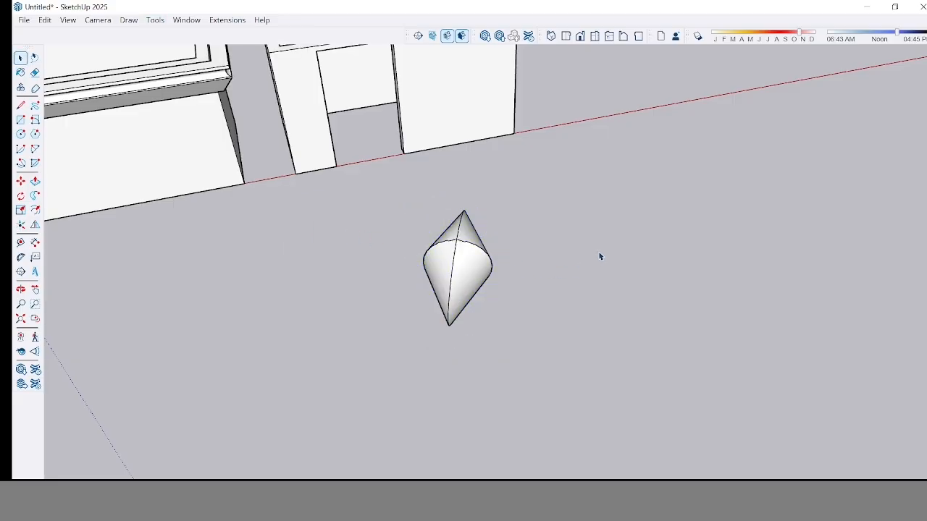
mouse_move(395, 194)
middle_down()
mouse_move(391, 206)
mouse_move(399, 199)
middle_up()
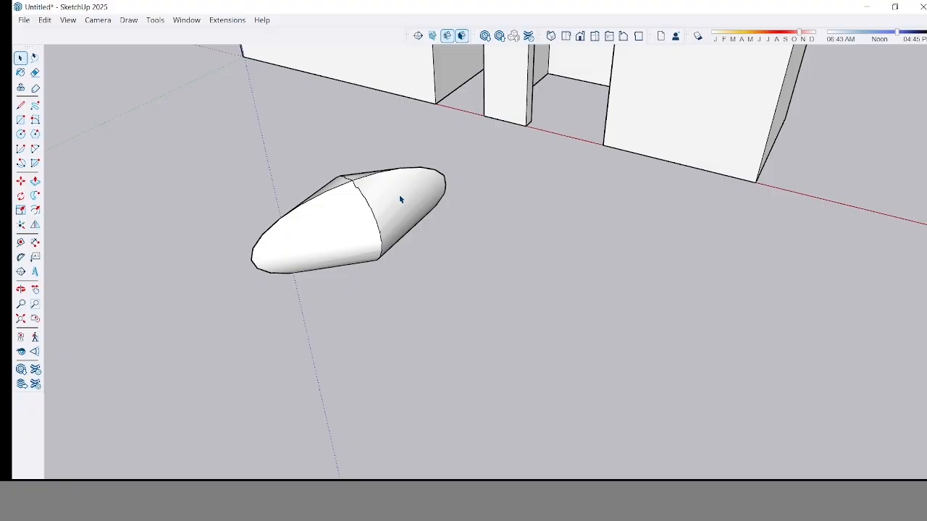
key(ctrl+z)
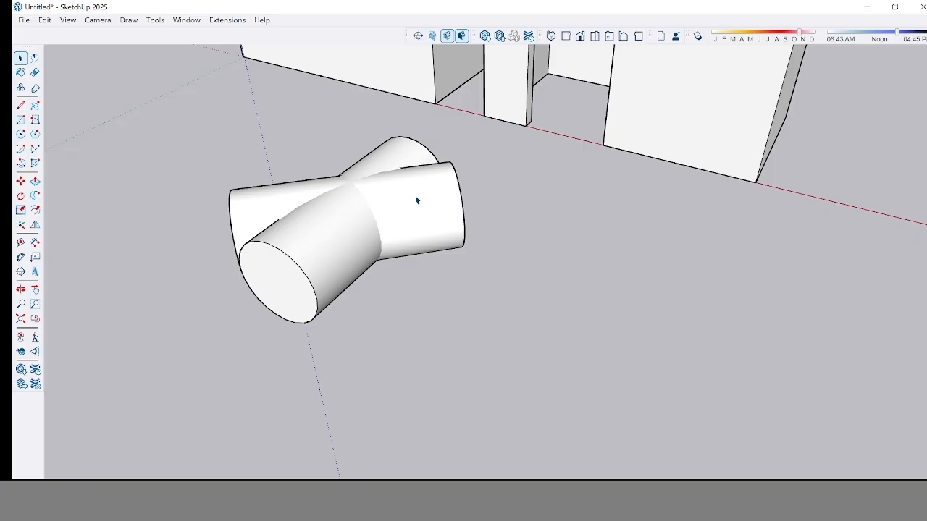
Select both crossing cylinders and apply the solid Subtract operation to cut one out of the other.
middle_drag(538, 250, 548, 394)
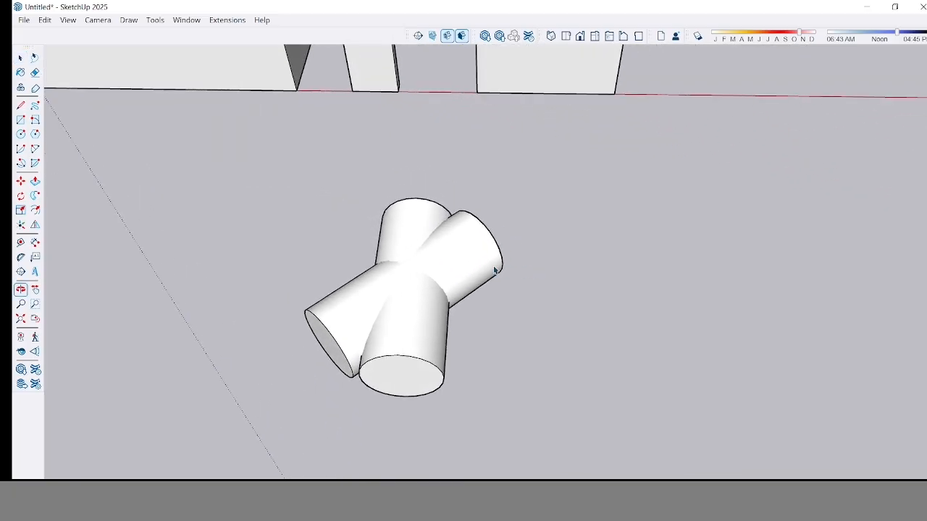
drag(549, 393, 321, 244)
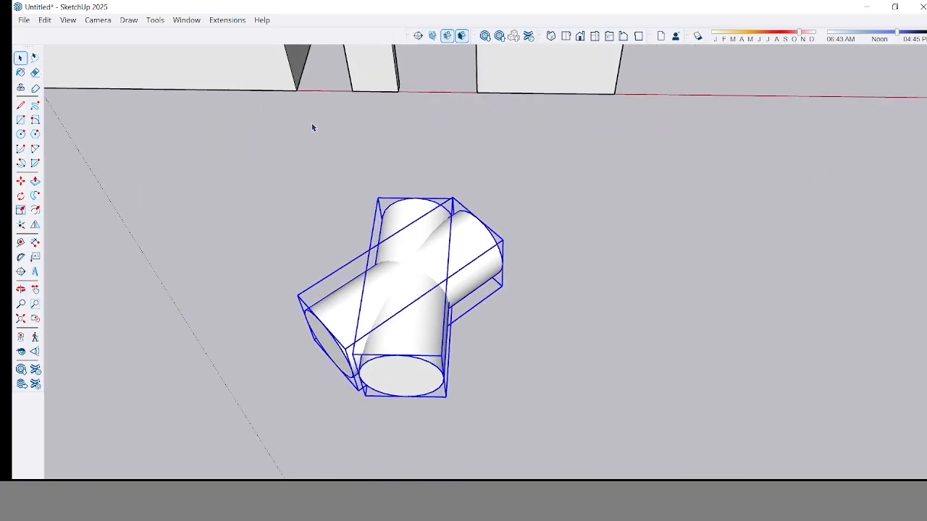
click(157, 21)
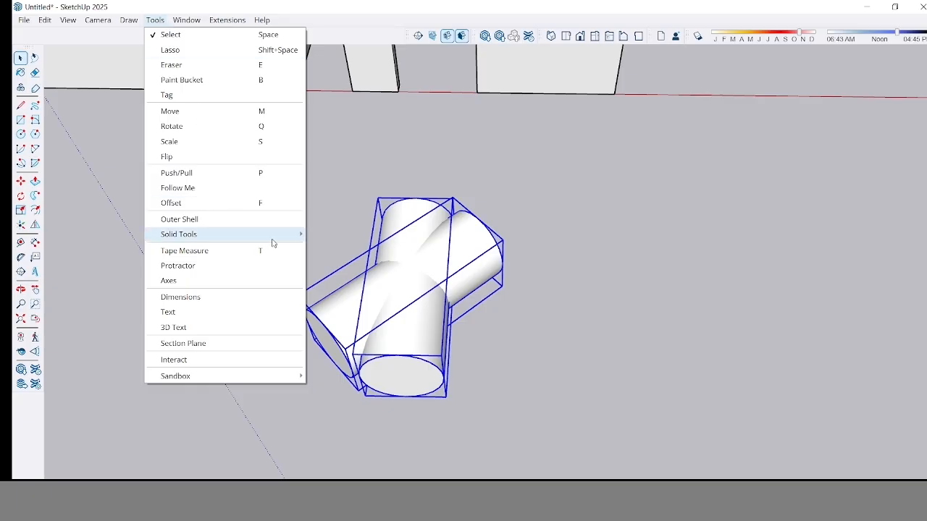
mouse_move(279, 242)
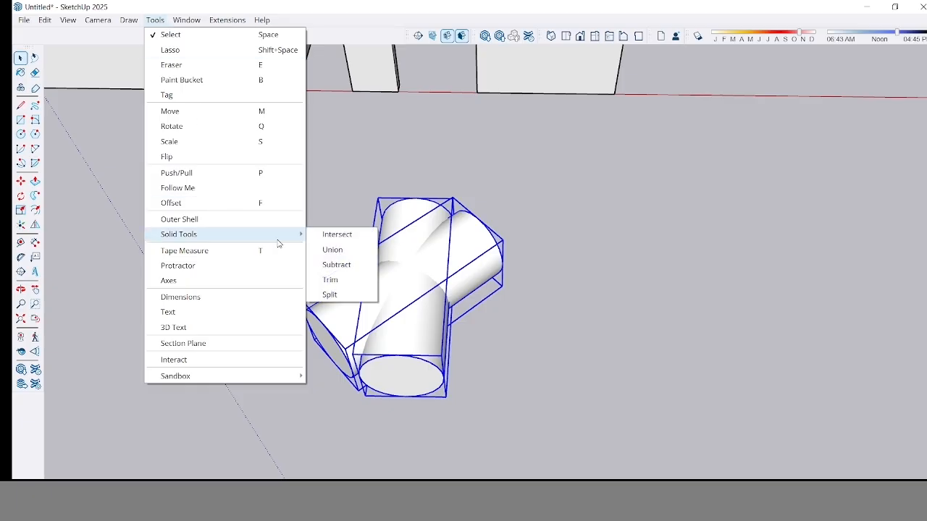
click(332, 265)
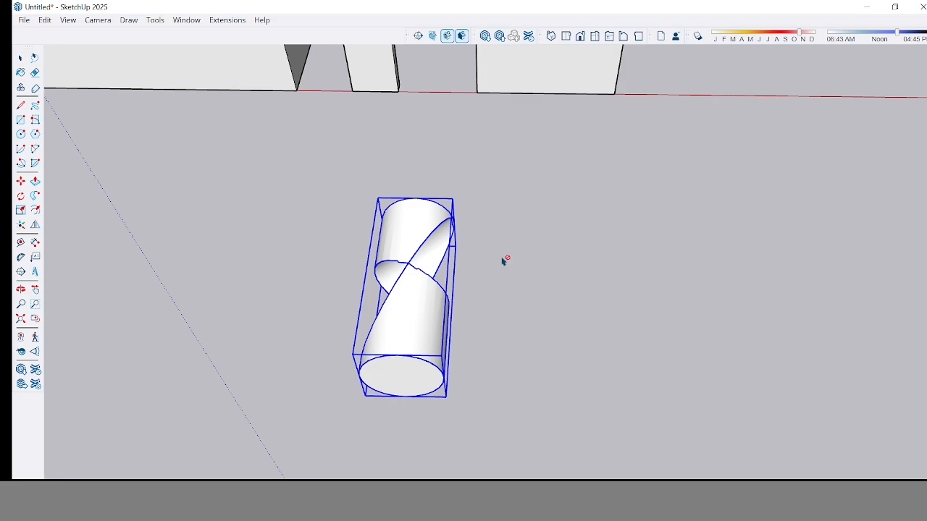
key(space)
click(541, 256)
Examine the cut left in the subtracted cylinder from several sides.
middle_drag(541, 256, 495, 356)
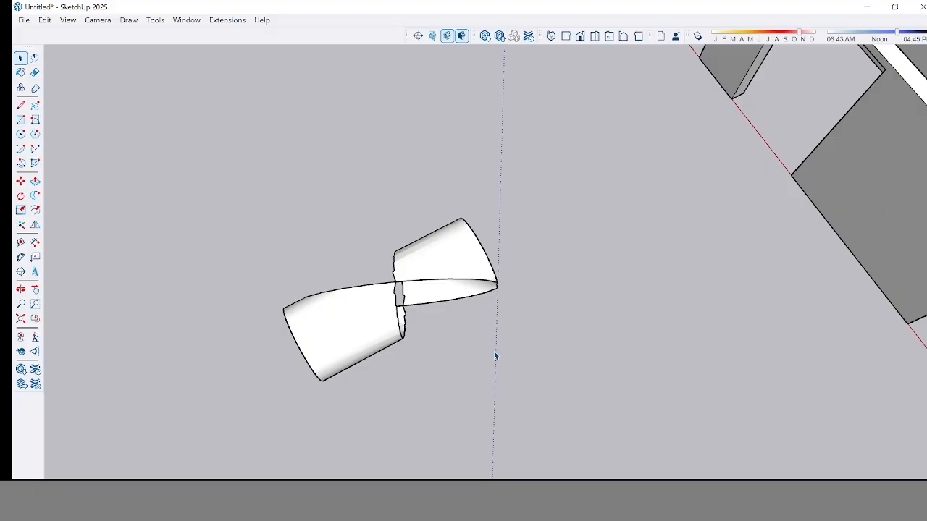
middle_drag(362, 296, 697, 270)
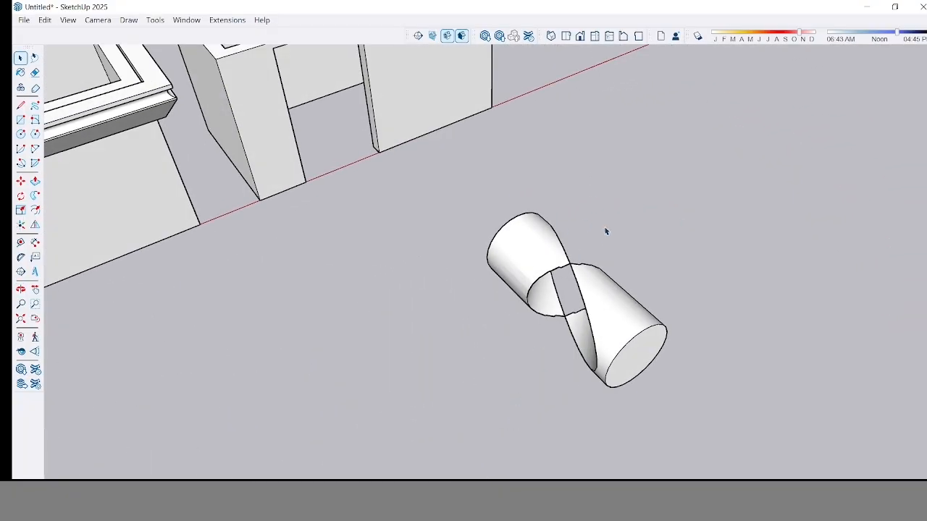
middle_drag(618, 230, 471, 254)
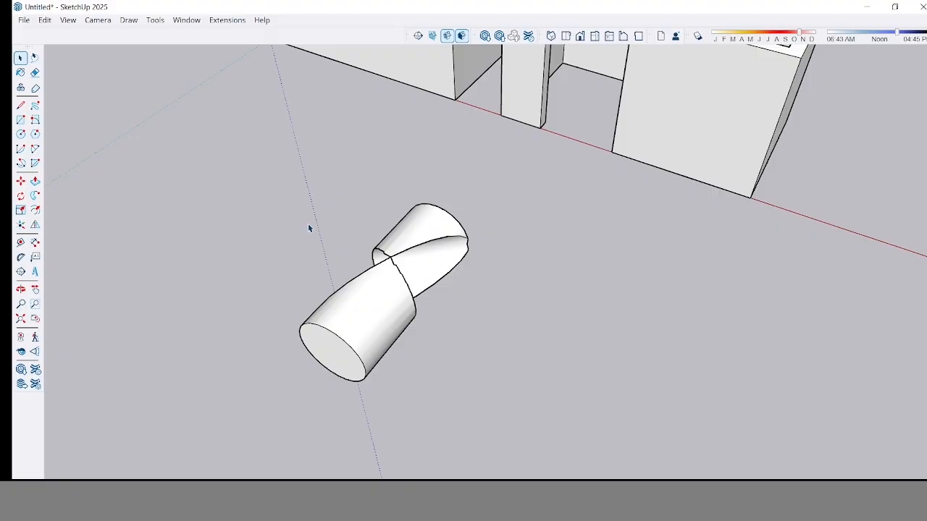
middle_drag(311, 239, 351, 253)
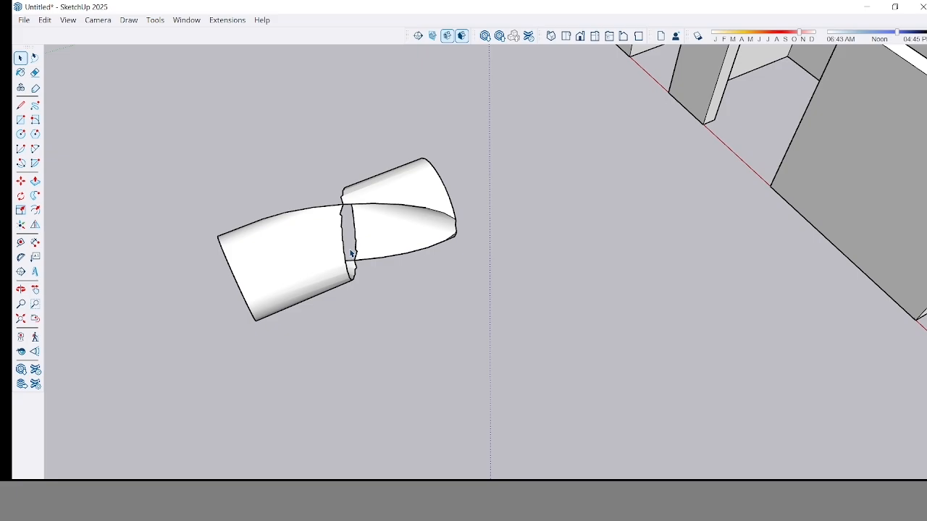
scroll(319, 300, down, 5)
mouse_move(297, 292)
middle_down()
mouse_move(310, 283)
mouse_move(315, 292)
middle_up()
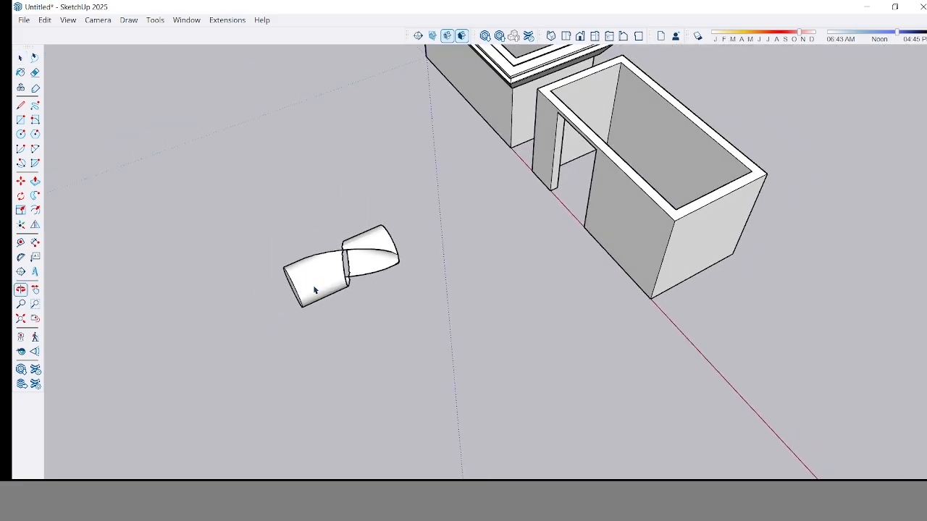
scroll(326, 344, up, 1)
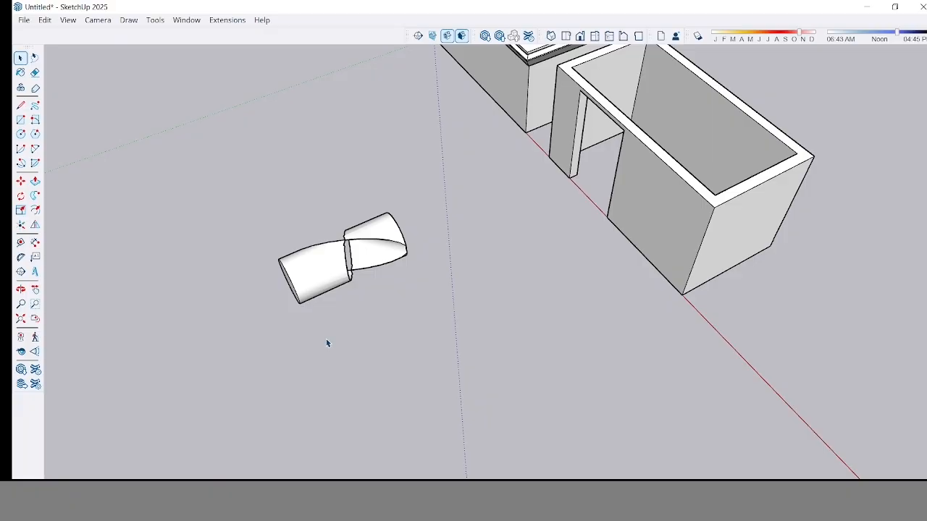
scroll(328, 341, up, 1)
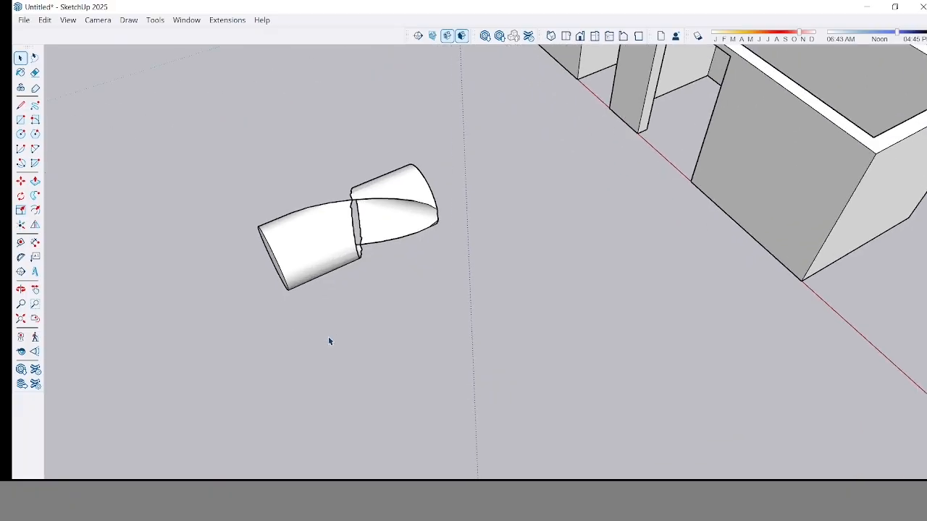
Draw a rectangle on the ground beside the cut cylinder and Push/Pull it up into a small box.
key(r)
click(295, 332)
scroll(330, 342, up, 1)
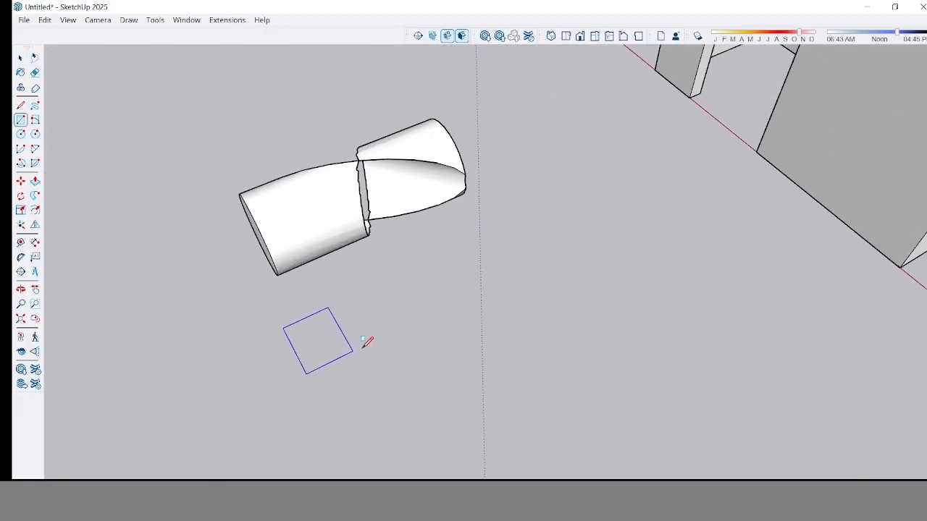
click(380, 350)
key(space)
click(331, 342)
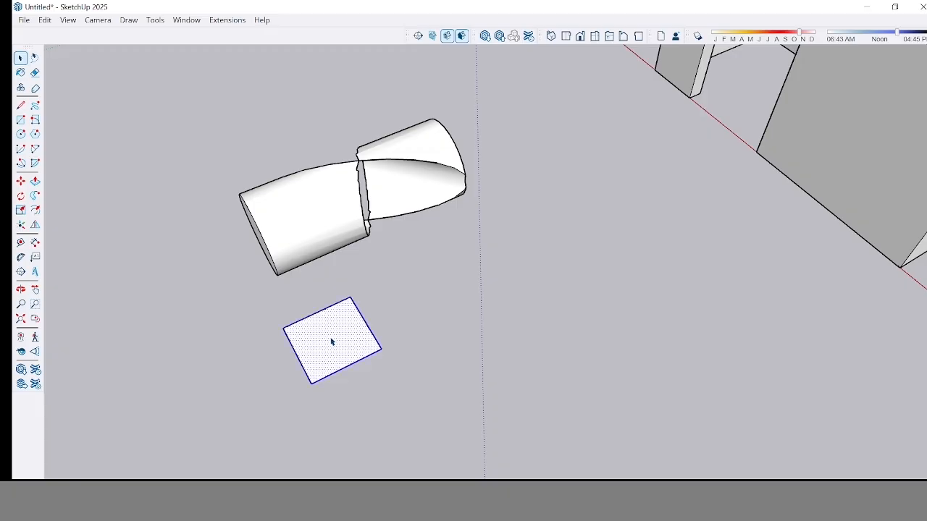
key(p)
click(332, 342)
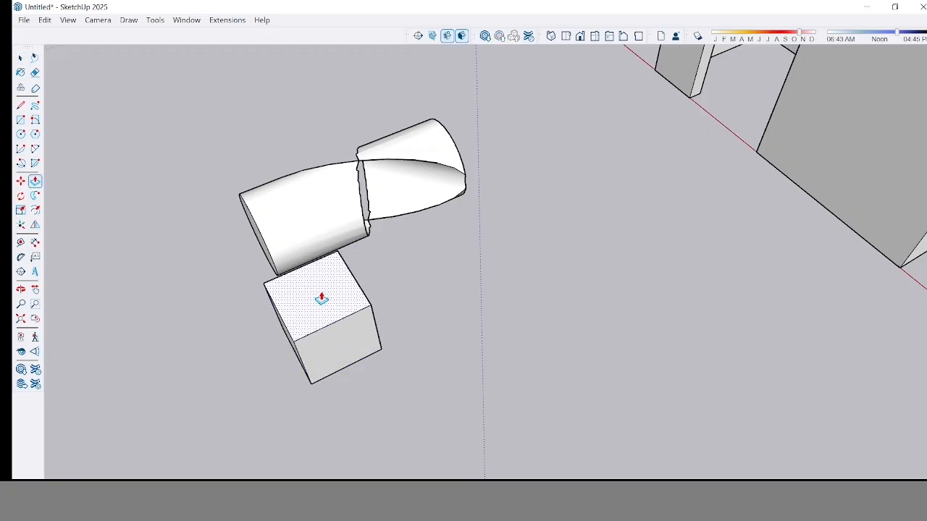
click(322, 299)
Select all faces and edges of the small box and make them a group.
key(space)
triple_click(323, 299)
right_click(324, 299)
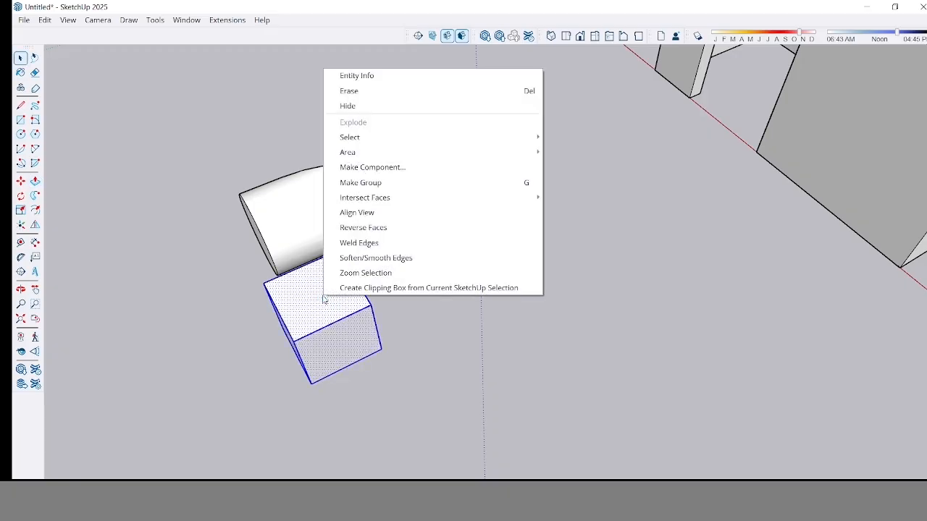
click(372, 185)
Move the small box group upward along the blue axis.
middle_drag(372, 187, 434, 320)
middle_drag(420, 363, 396, 411)
key(m)
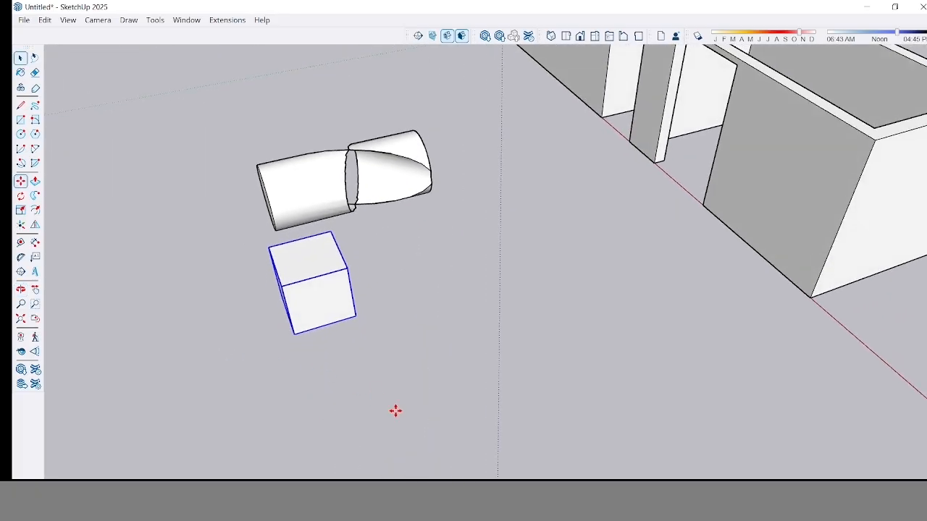
click(397, 415)
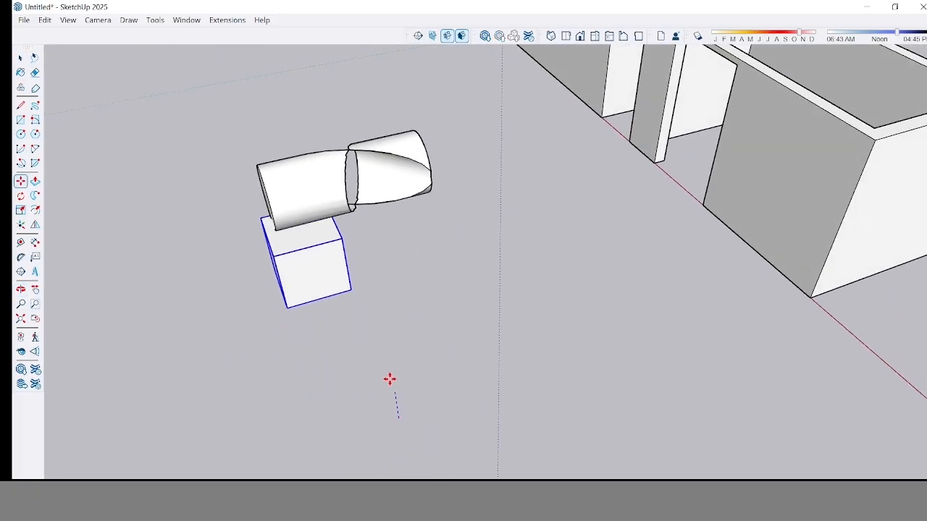
click(355, 318)
Move the small box group over the uncut end of the cylinder so that the two solids overlap.
middle_drag(333, 236, 425, 180)
click(260, 313)
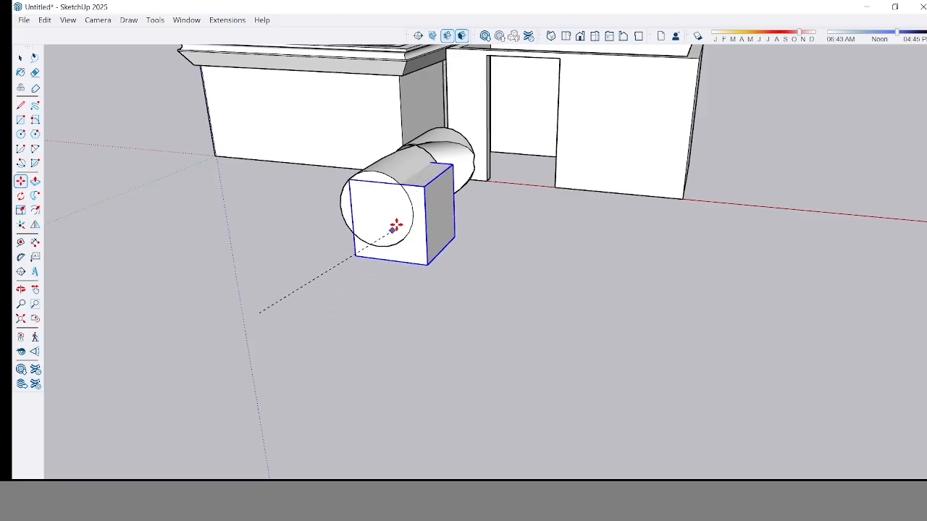
click(381, 201)
middle_drag(381, 200, 338, 296)
key(space)
click(339, 296)
middle_drag(356, 222, 358, 171)
scroll(356, 124, up, 4)
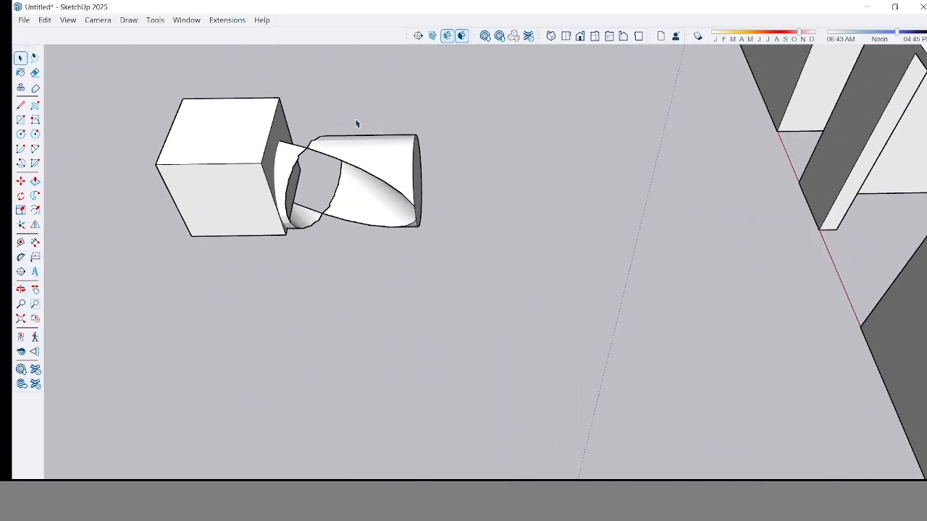
Shift the small box group slightly along the red axis so that it overlaps only part of the cylinder's uncut end.
middle_drag(356, 123, 386, 213)
click(372, 263)
scroll(388, 285, up, 2)
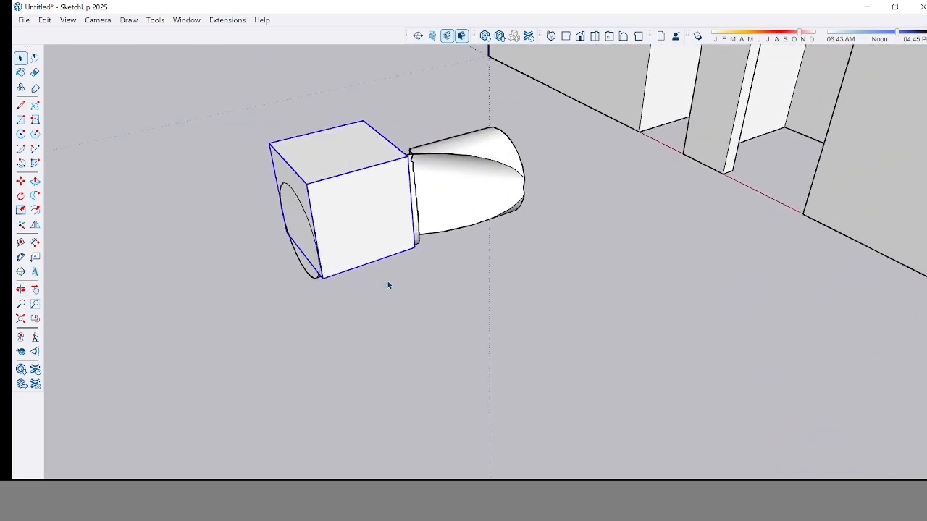
key(m)
click(379, 329)
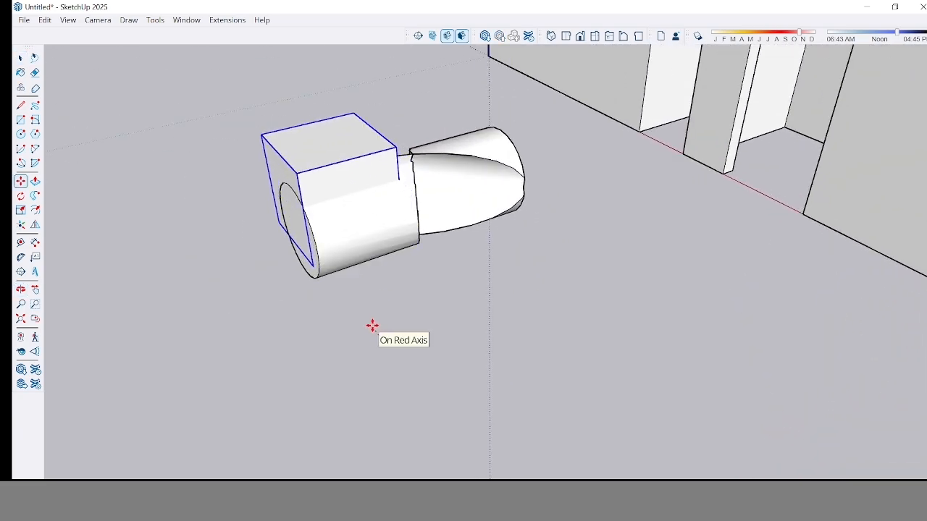
click(372, 326)
key(space)
click(386, 298)
Subtract the small box group from the cylinder with the Solid Tools Subtract command.
middle_drag(387, 298, 400, 257)
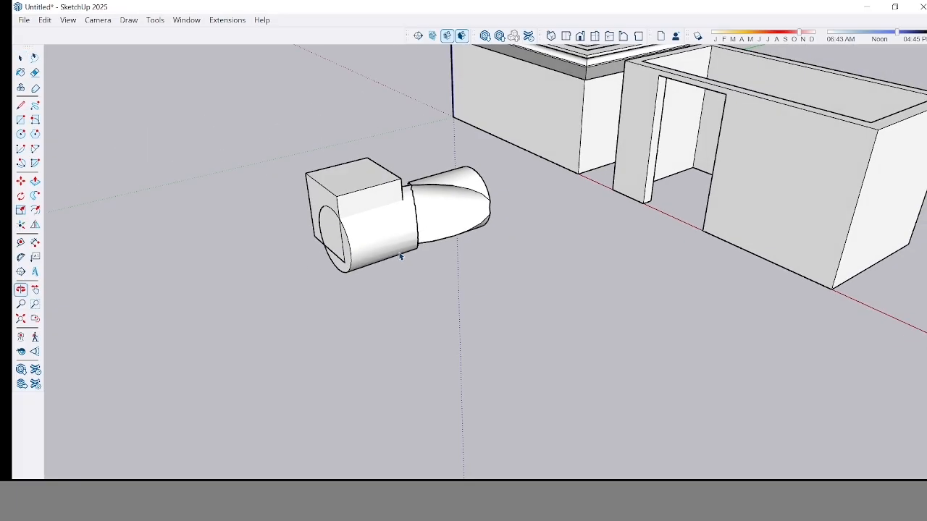
scroll(380, 202, up, 1)
click(376, 195)
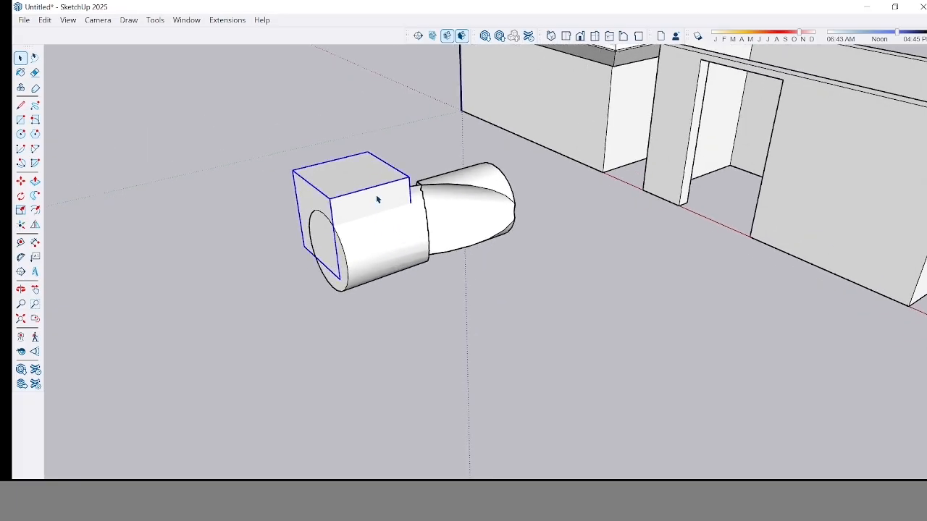
click(155, 20)
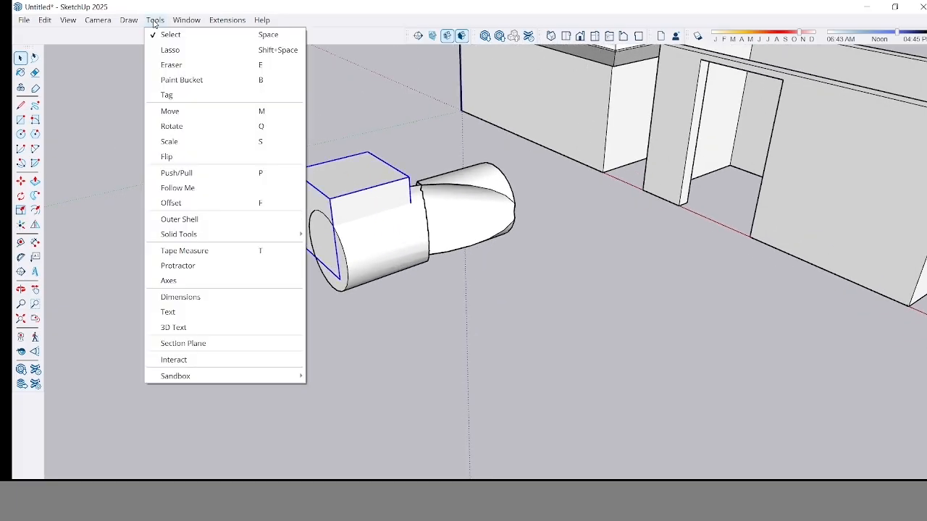
mouse_move(261, 236)
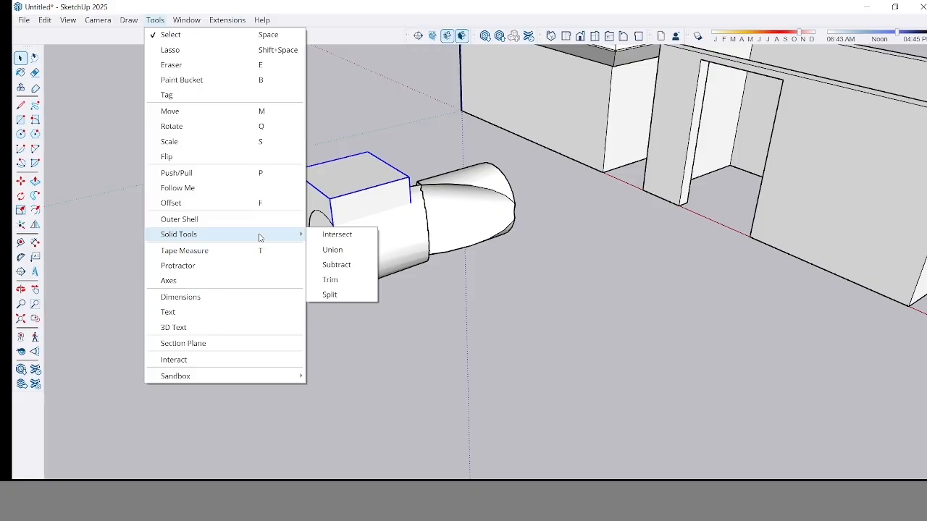
click(345, 267)
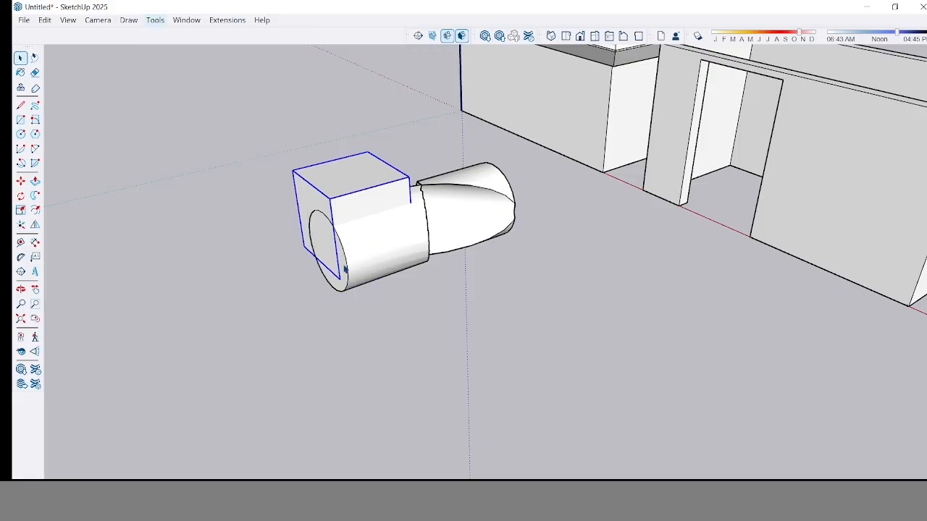
click(382, 242)
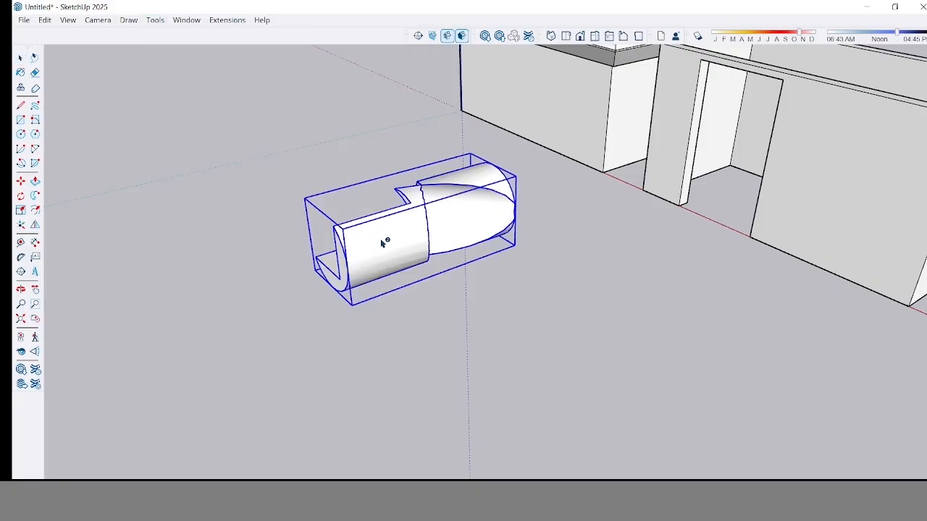
key(space)
click(252, 221)
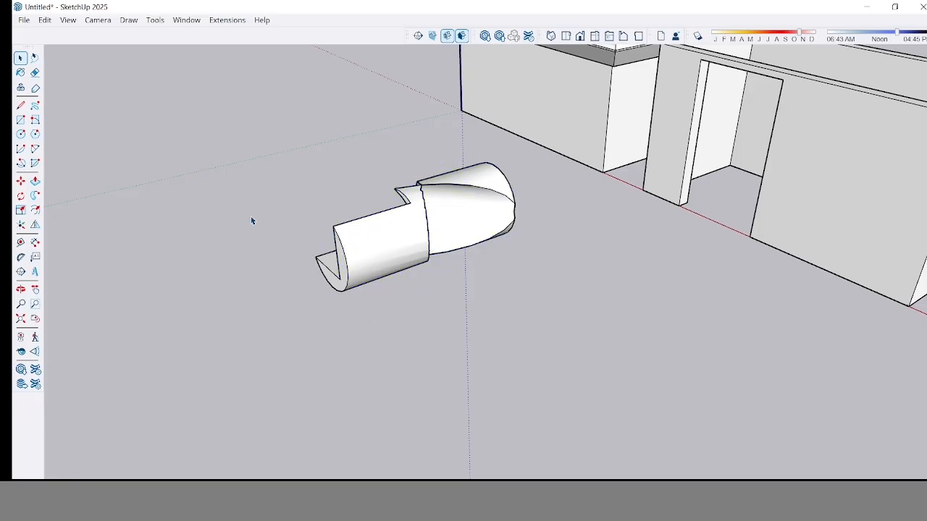
Examine the box-shaped notch in the cylinder from several sides.
middle_drag(252, 221, 679, 83)
middle_drag(691, 190, 176, 336)
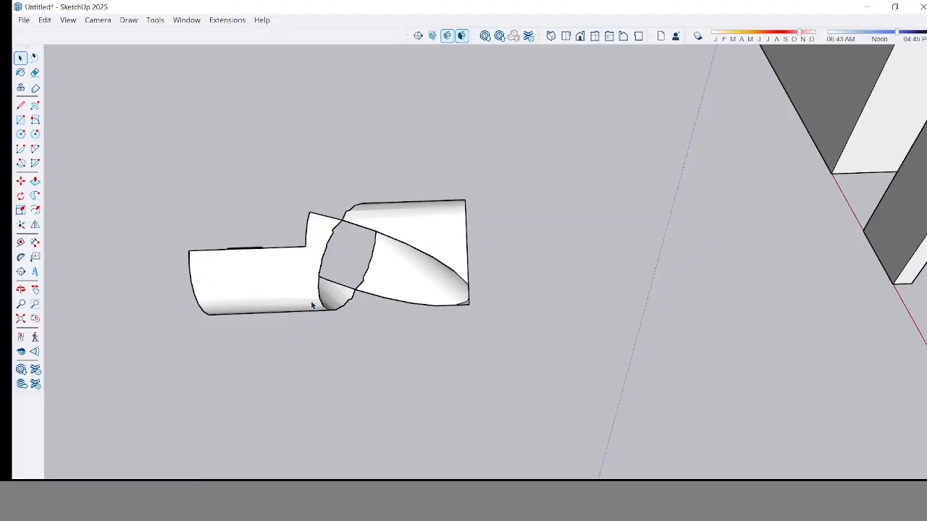
middle_drag(312, 306, 655, 211)
scroll(658, 213, up, 3)
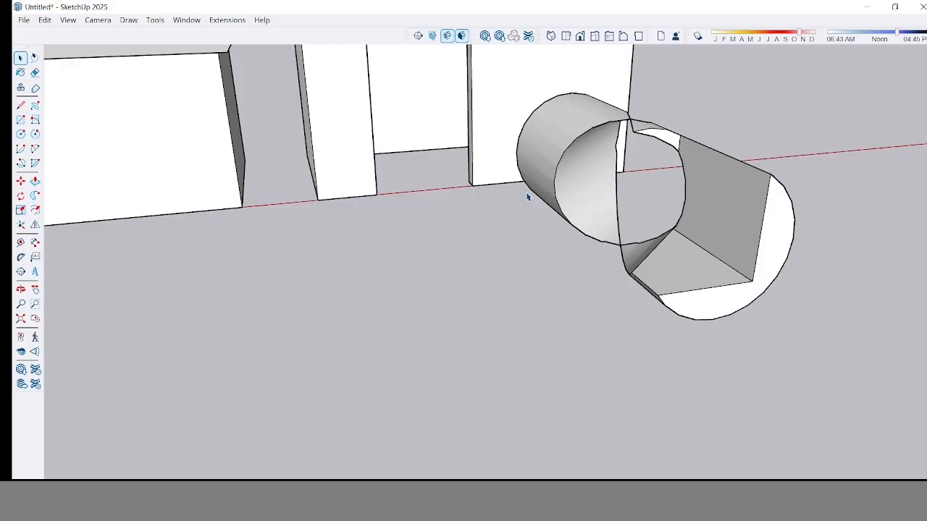
middle_drag(565, 181, 52, 255)
key(space)
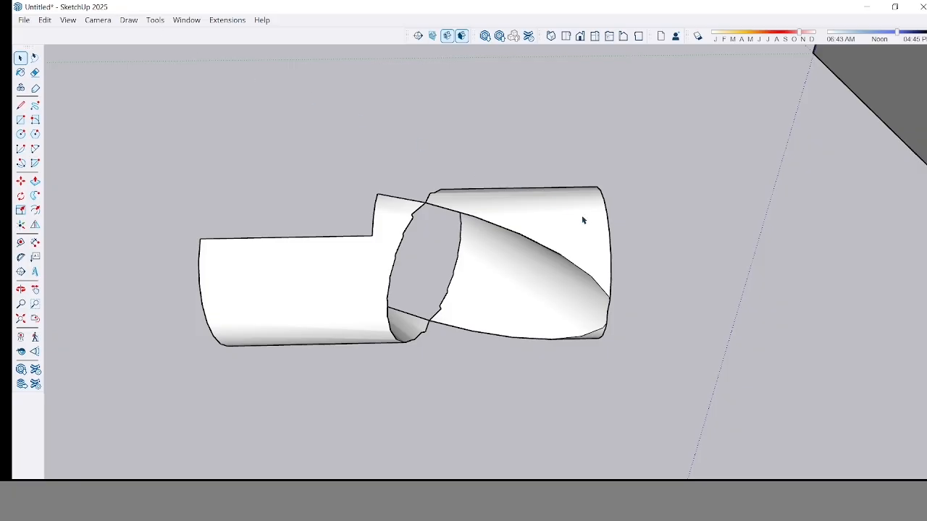
middle_drag(585, 217, 312, 306)
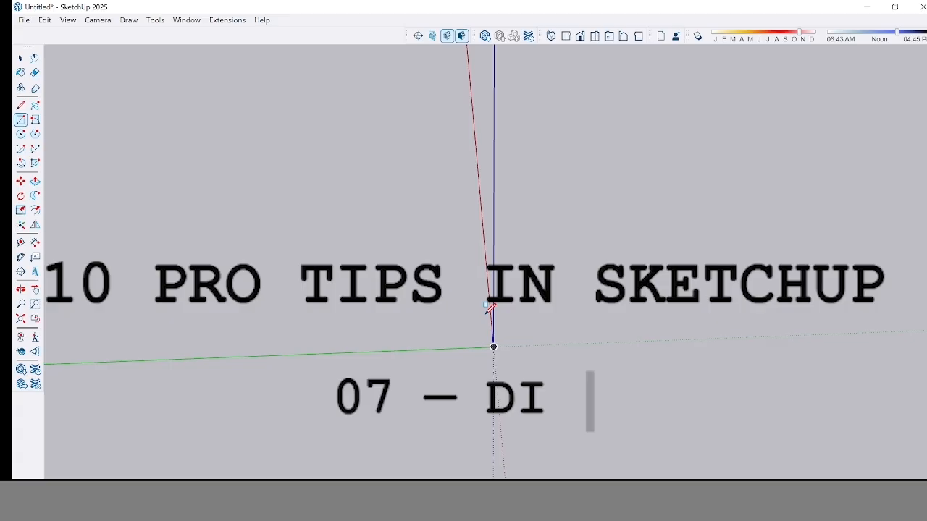
Draw a small rectangle on the ground from the origin and Push/Pull it up into a box.
click(499, 360)
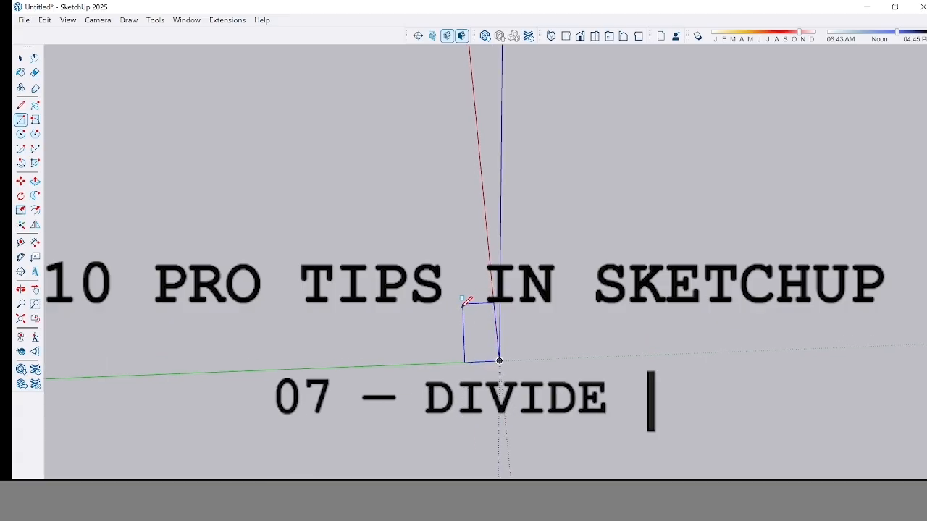
click(458, 328)
key(space)
click(486, 344)
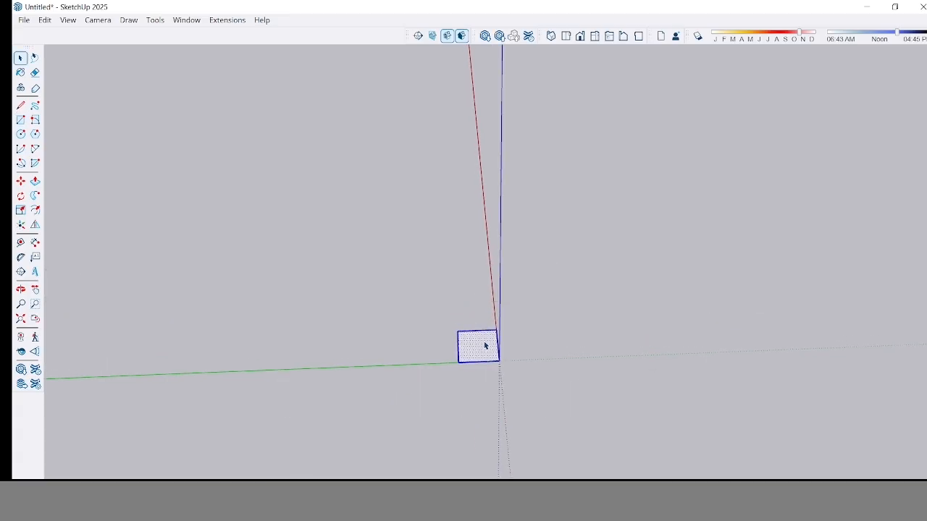
key(p)
click(483, 345)
click(484, 328)
key(space)
Select all faces and edges of the box at the origin and make them a group.
scroll(515, 326, down, 2)
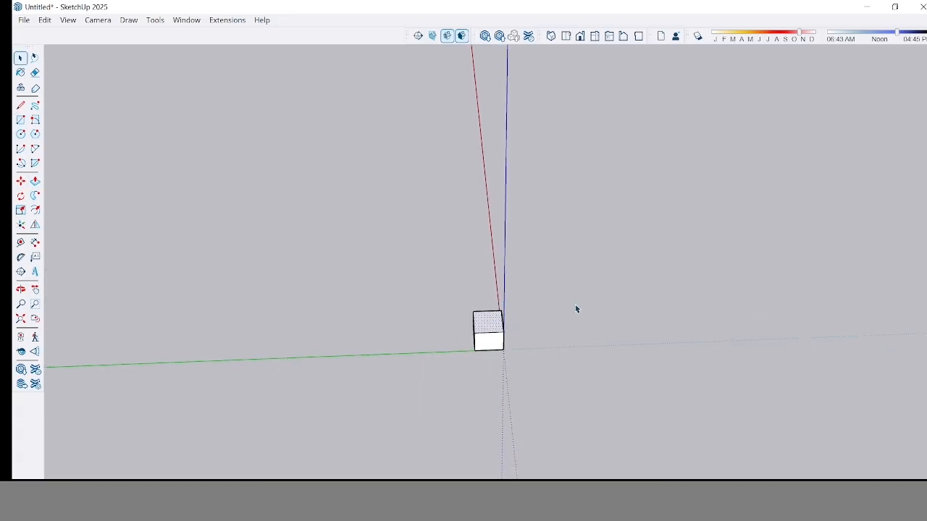
middle_drag(633, 316, 138, 284)
middle_drag(557, 346, 420, 314)
scroll(476, 300, up, 2)
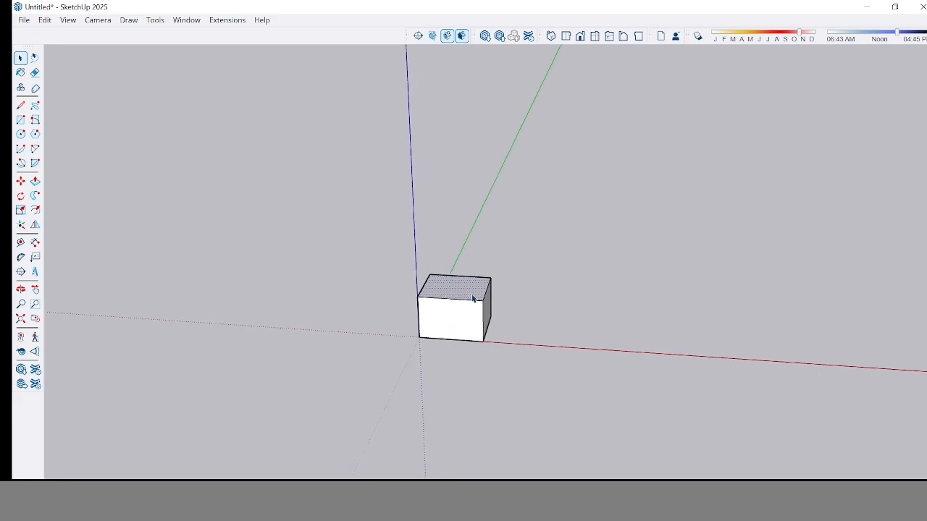
triple_click(472, 296)
right_click(473, 296)
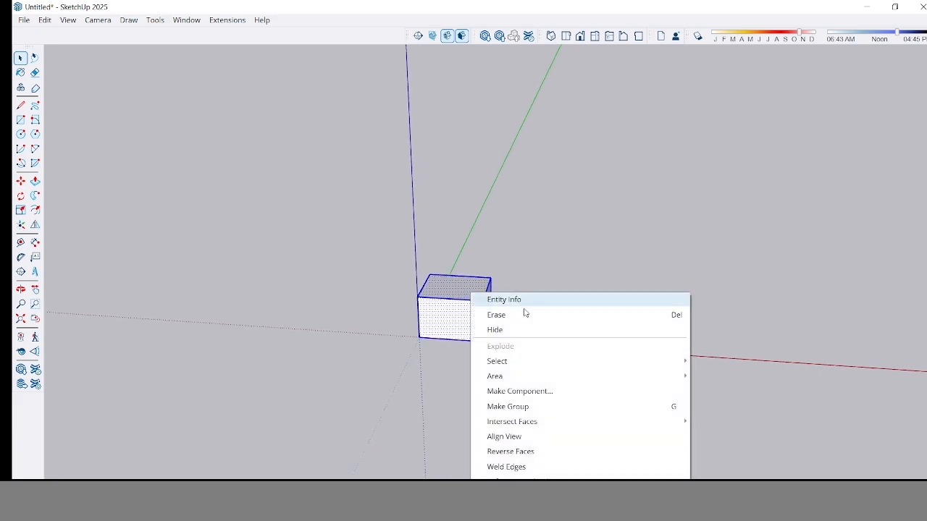
click(522, 407)
Copy the box group far along the red axis and divide the distance into 10 equal spaces with /10.
key(m)
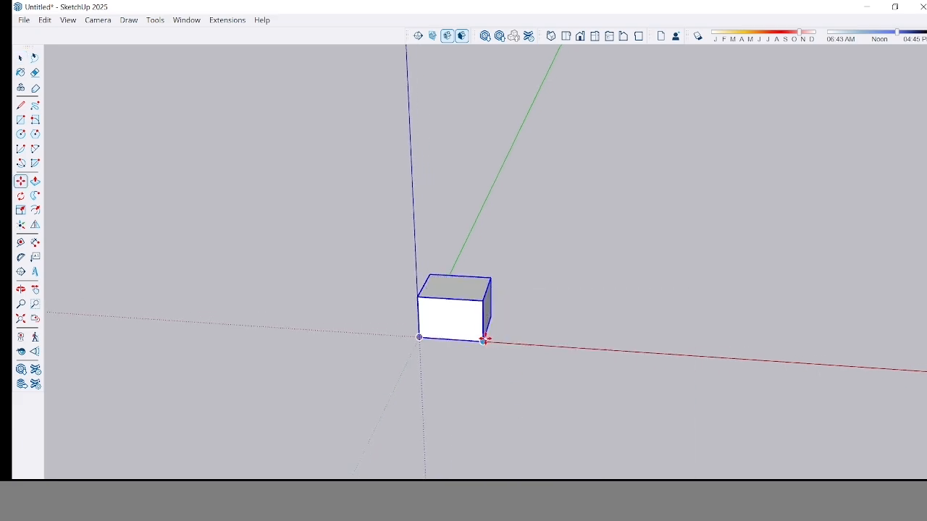
click(483, 341)
scroll(345, 290, down, 3)
key(ctrl)
scroll(145, 192, down, 3)
scroll(495, 240, down, 2)
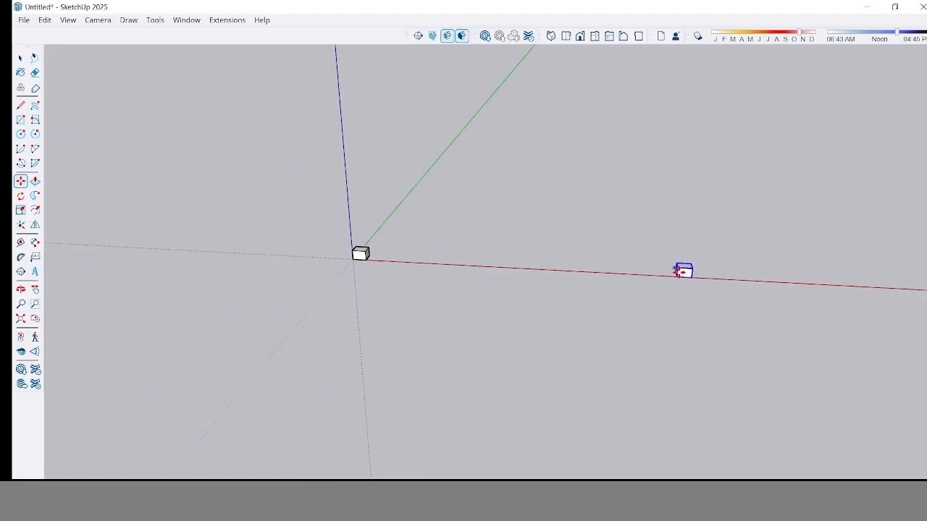
scroll(683, 270, up, 2)
click(645, 280)
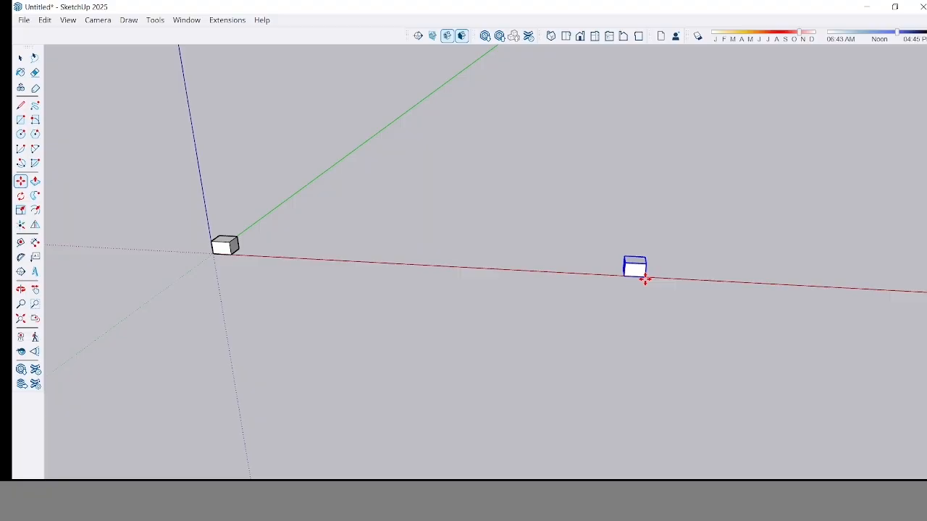
text(/10)
key(Return)
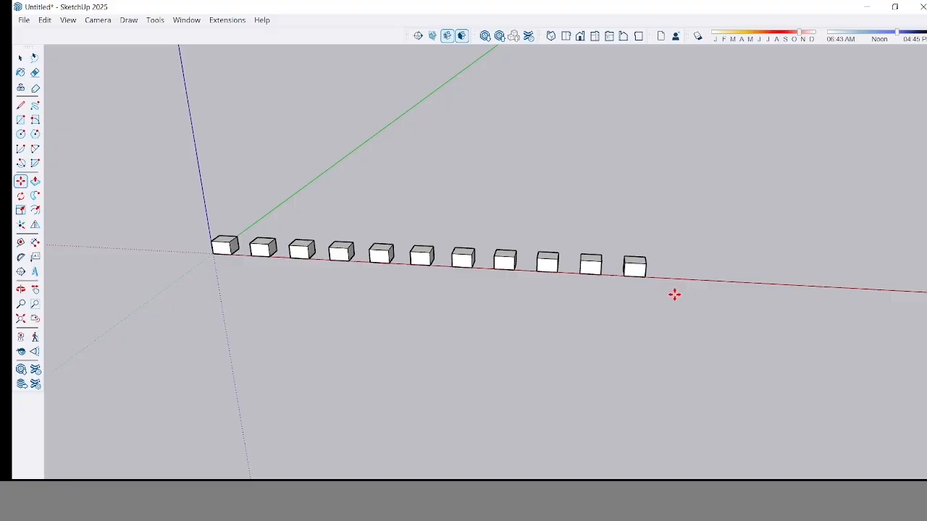
key(space)
Select the ten box copies along the red axis and delete them, keeping the original at the origin.
middle_drag(529, 251, 652, 256)
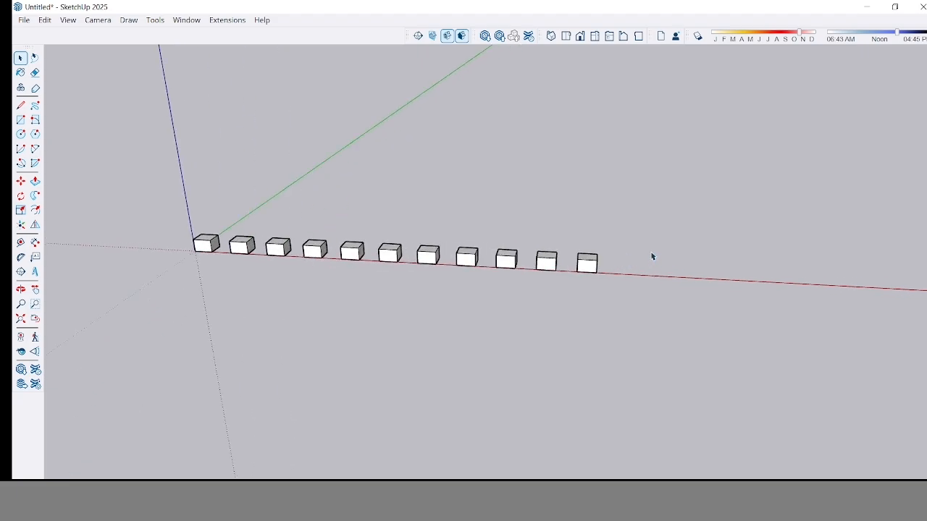
drag(382, 268, 238, 291)
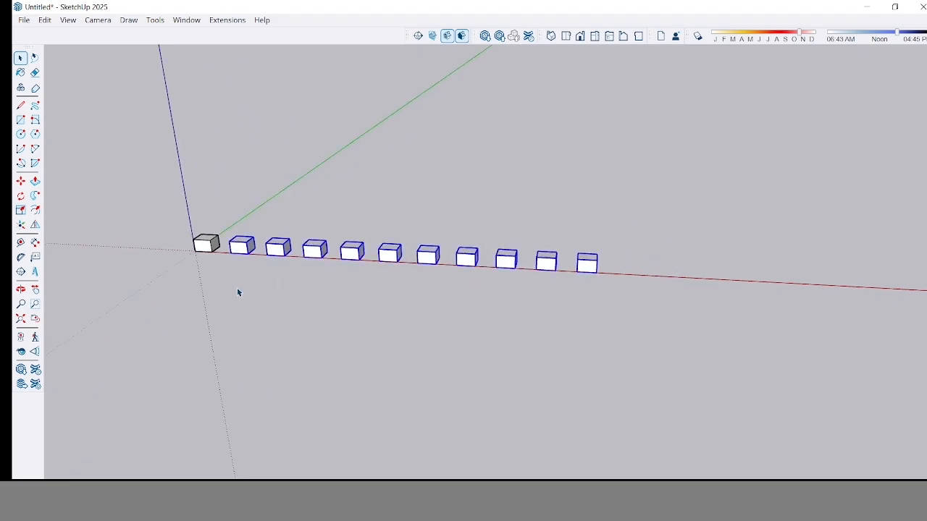
key(Delete)
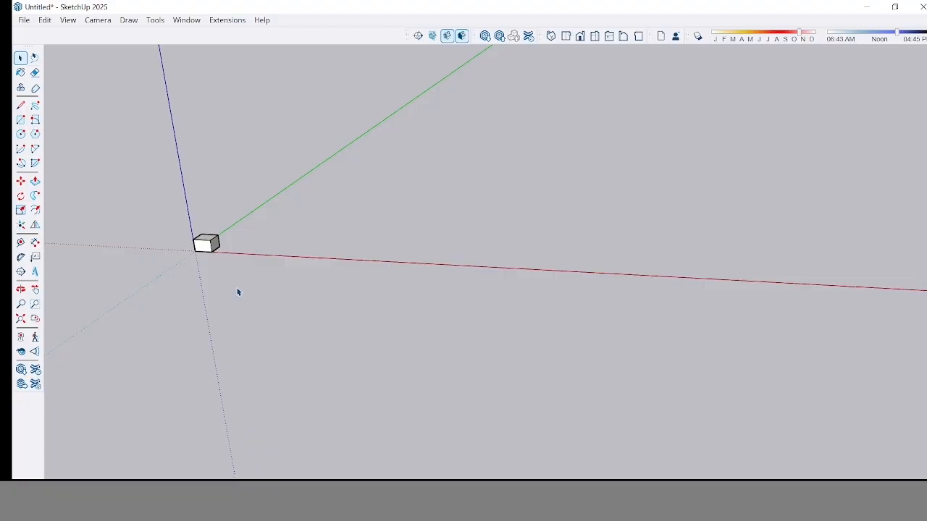
Copy the box group along the red axis and repeat the copy at the same spacing to form a row of three.
key(m)
scroll(206, 243, up, 5)
key(space)
click(199, 258)
key(m)
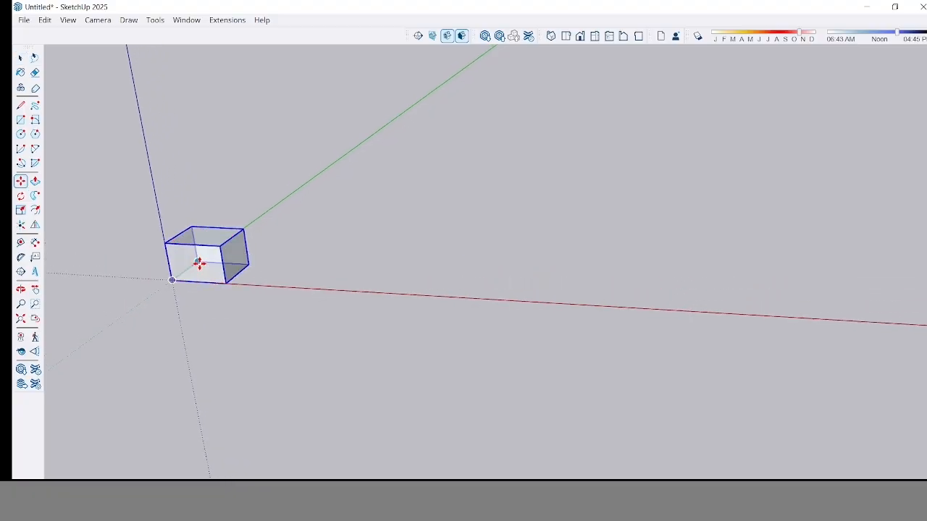
key(ctrl)
click(170, 278)
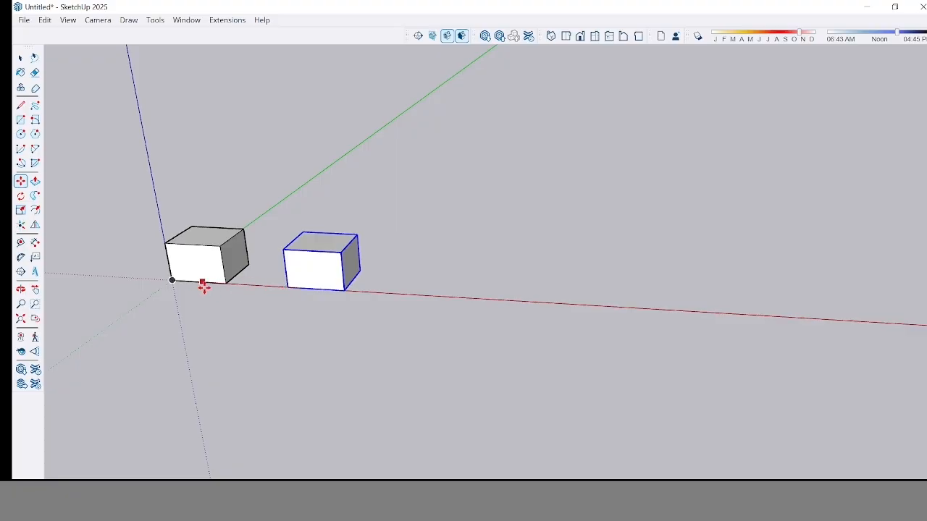
key(Return)
text(2x)
key(Return)
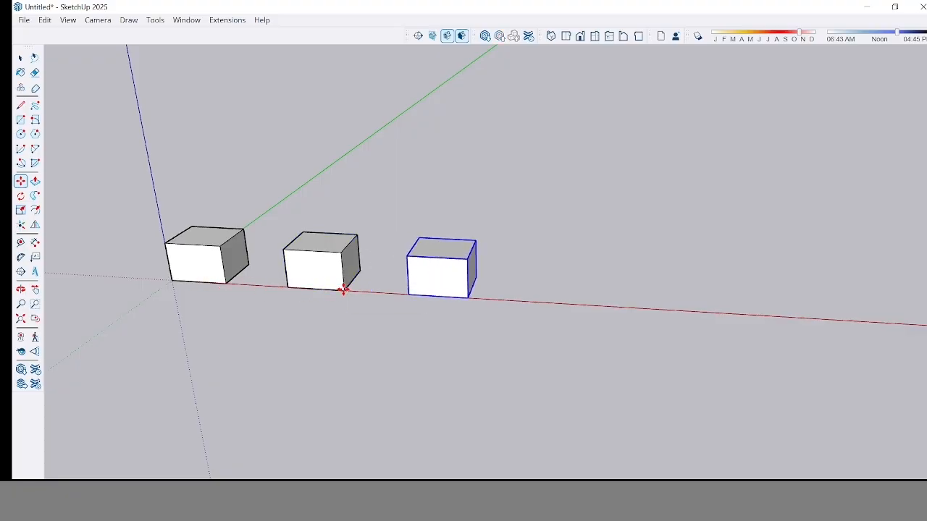
Delete the copied boxes beside the original so that only the box at the origin remains.
key(space)
key(Delete)
click(335, 270)
key(Delete)
Copy the box group a short distance along the red axis and multiply the copy with 10x at the same spacing.
click(218, 258)
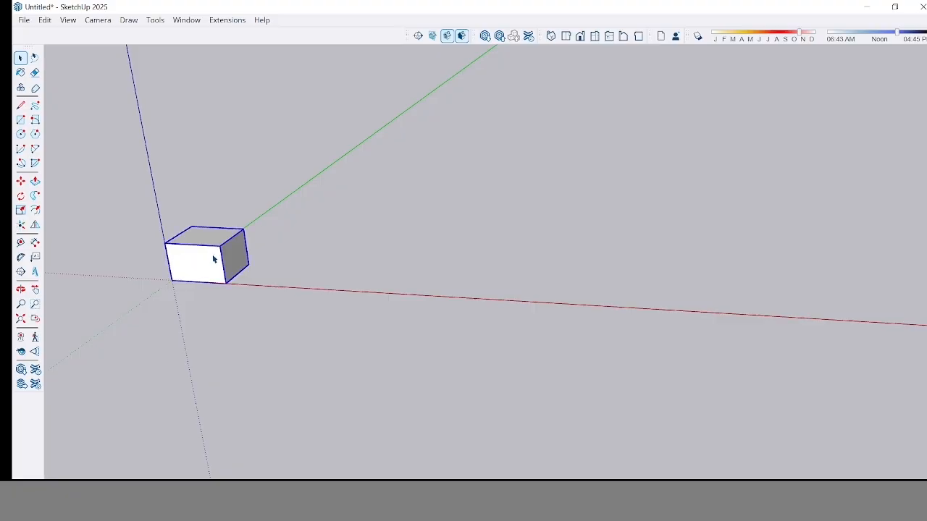
key(m)
key(ctrl)
click(172, 277)
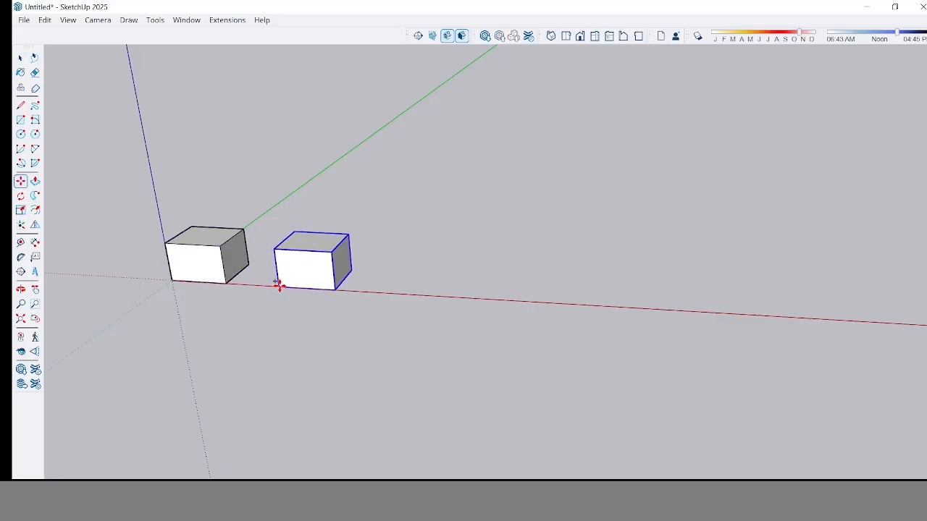
click(280, 285)
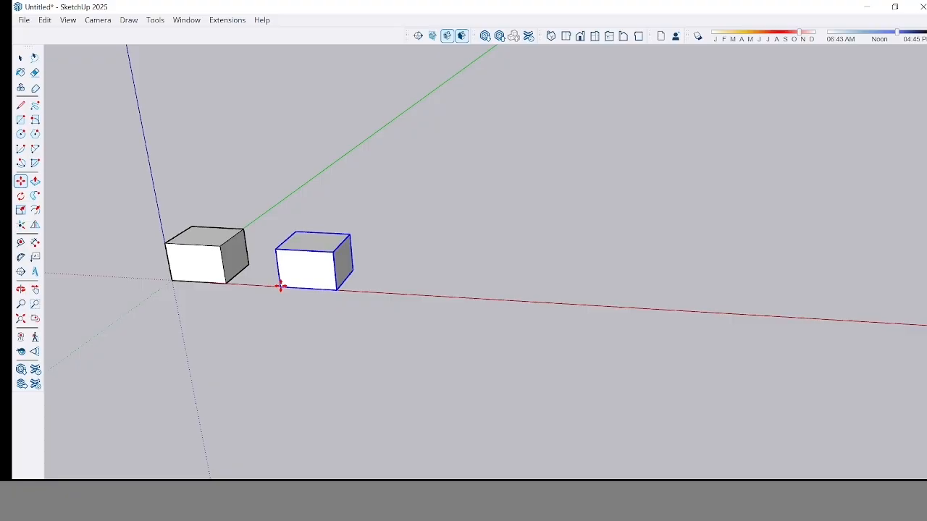
text(6x)
key(Return)
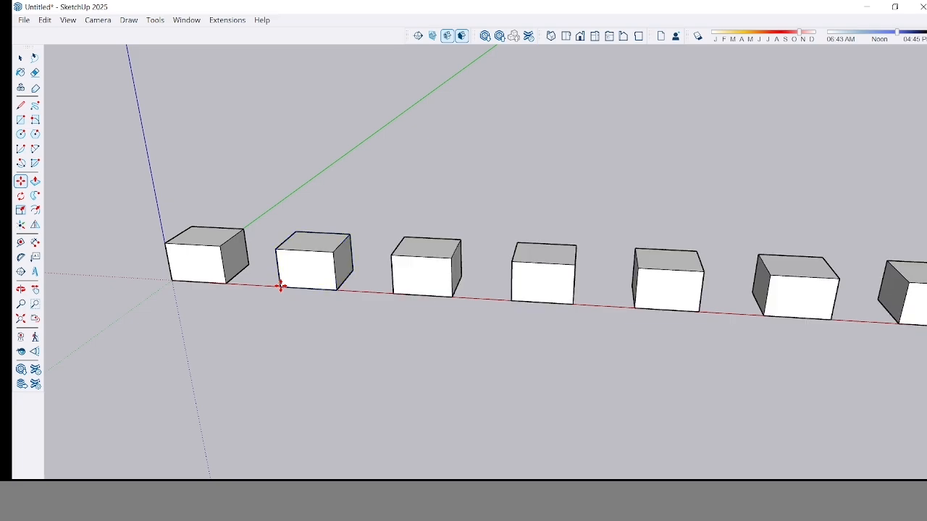
scroll(406, 301, down, 5)
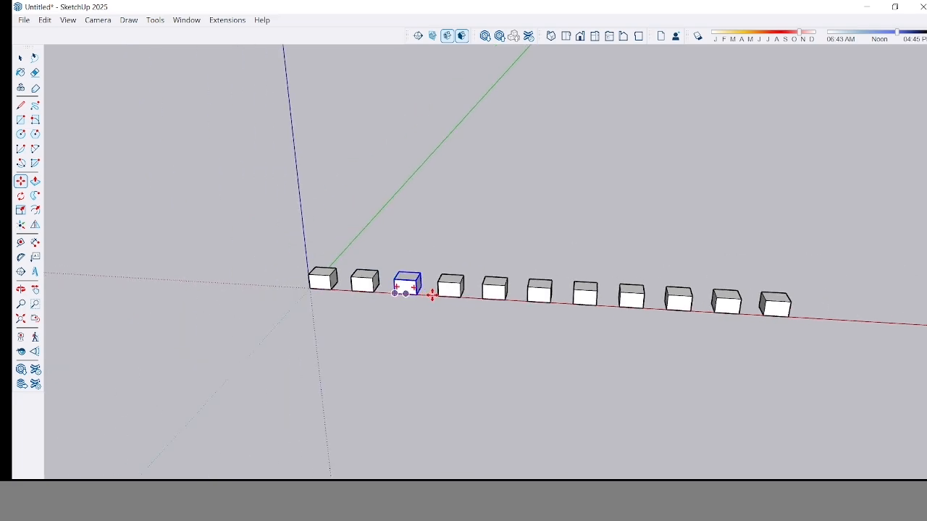
key(space)
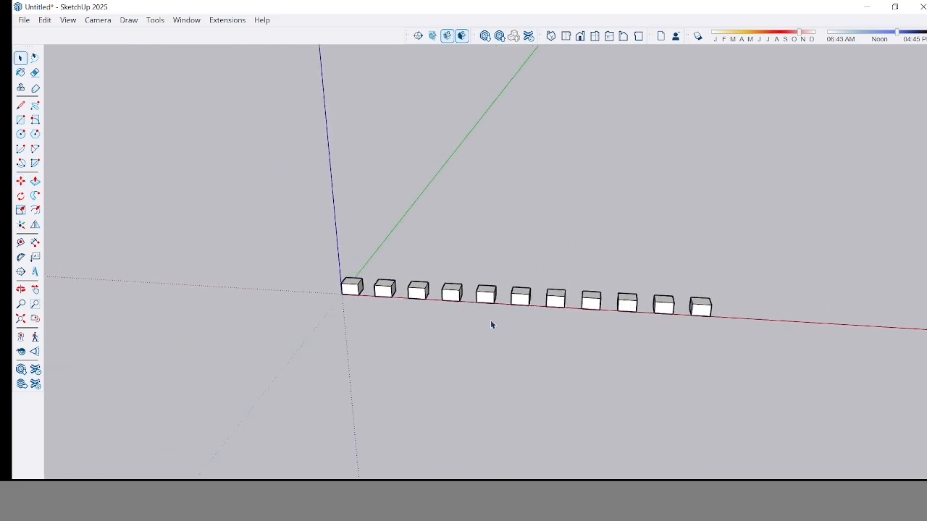
scroll(491, 326, up, 1)
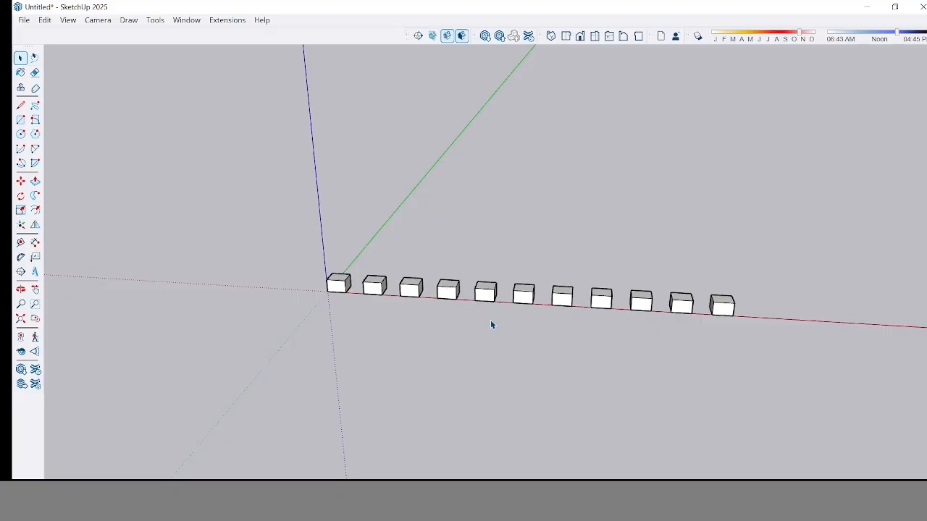
Select all eleven boxes along the red axis and delete them, leaving the model empty.
middle_drag(488, 323, 290, 301)
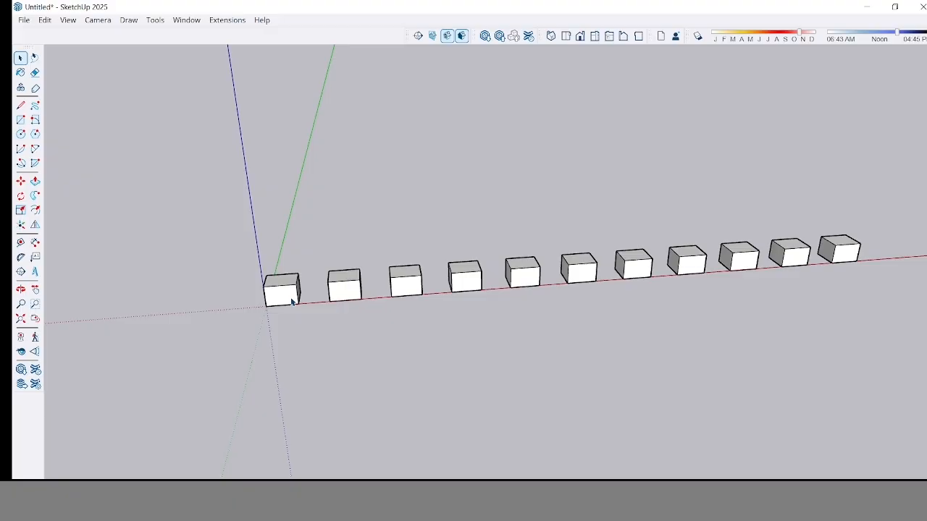
scroll(468, 194, down, 6)
middle_drag(586, 207, 263, 145)
drag(259, 141, 715, 410)
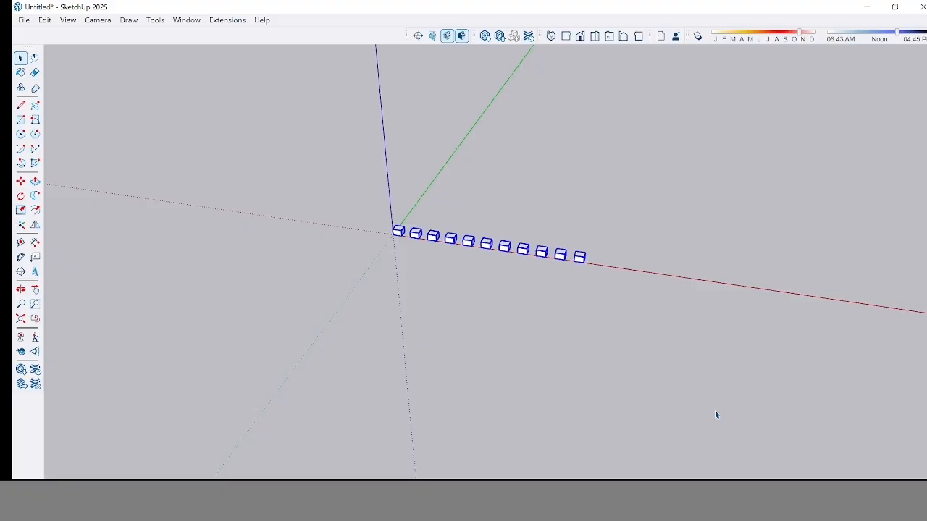
key(Delete)
Draw a long, narrow rectangle on the ground from the origin, with its long side along the green axis.
mouse_move(715, 415)
middle_down()
mouse_move(736, 352)
mouse_move(713, 335)
middle_up()
scroll(145, 52, down, 4)
key(r)
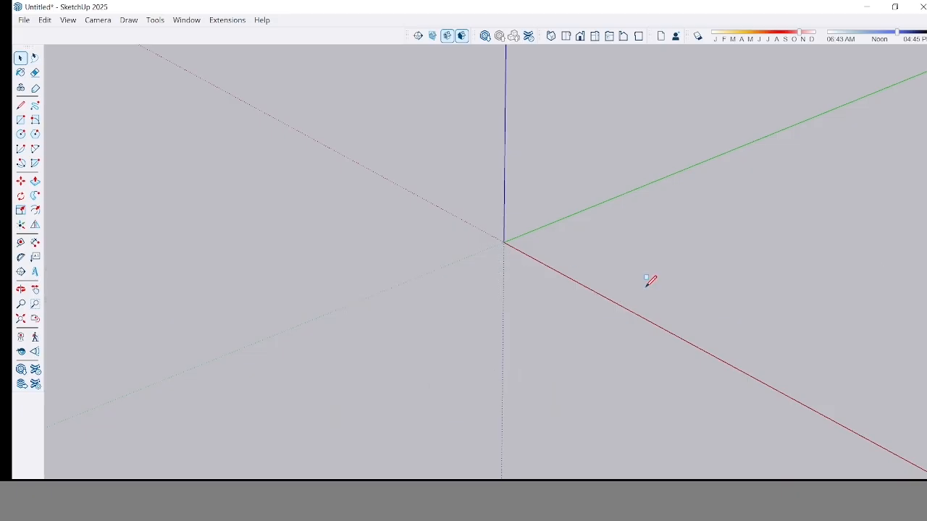
click(504, 242)
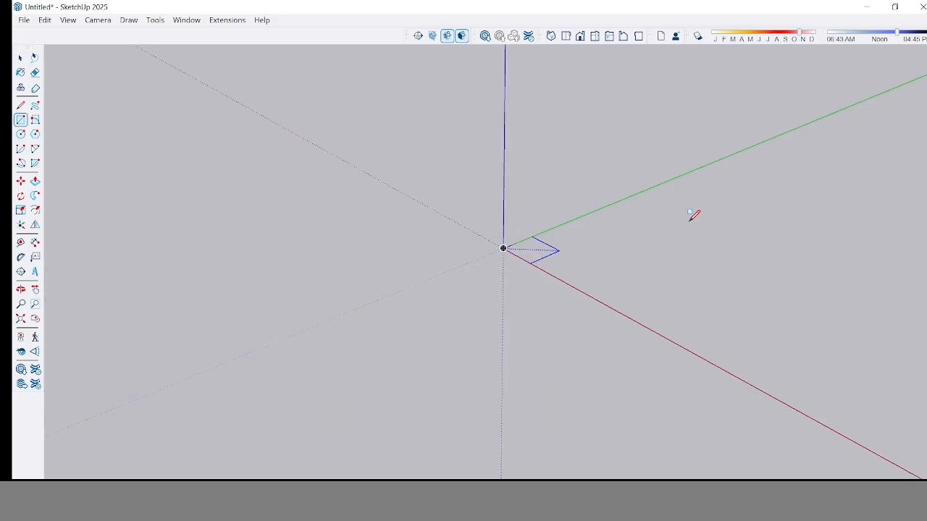
click(836, 158)
scroll(305, 196, down, 3)
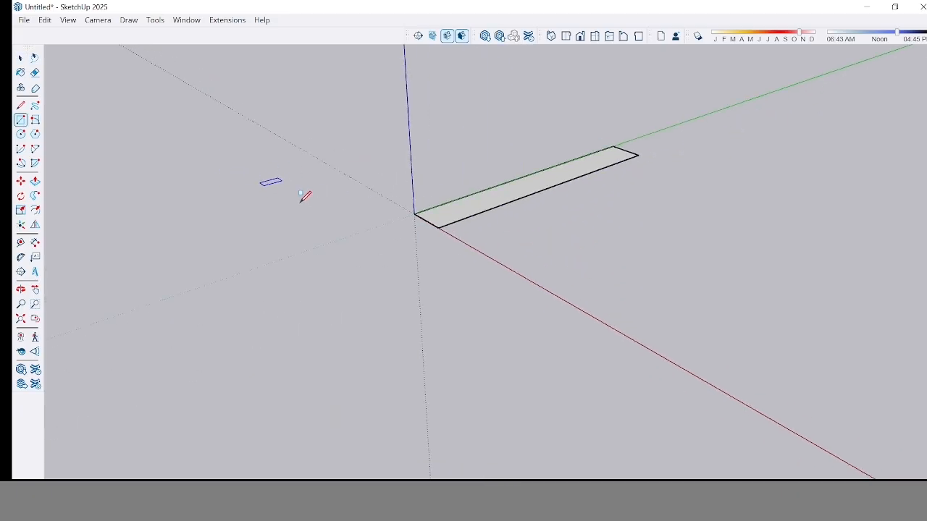
Draw two more narrow ground rectangles starting on the red axis, spaced apart and roughly parallel to the first one.
middle_drag(305, 196, 425, 240)
click(397, 250)
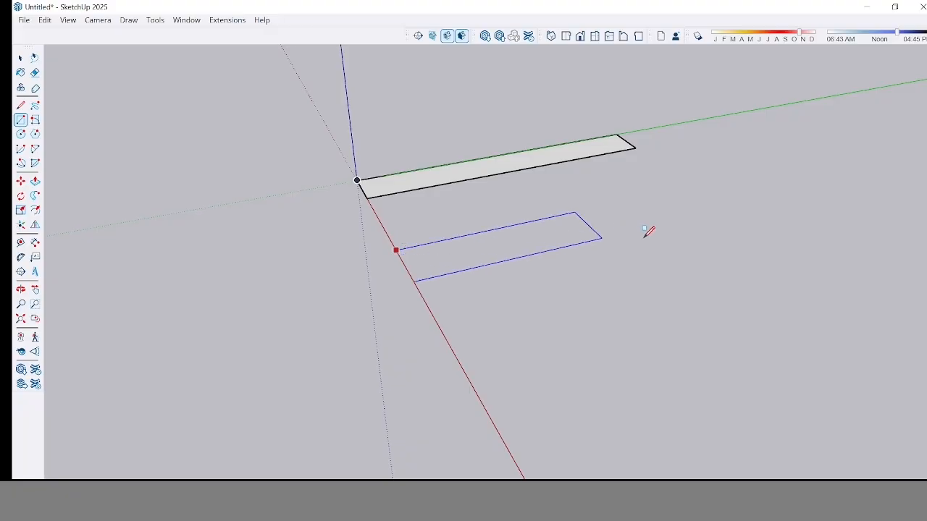
click(759, 197)
scroll(486, 144, down, 3)
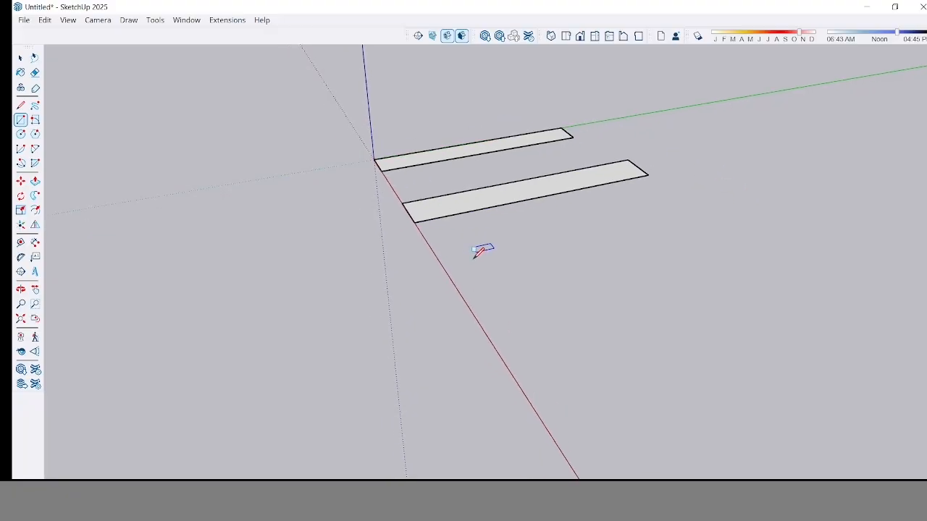
click(449, 275)
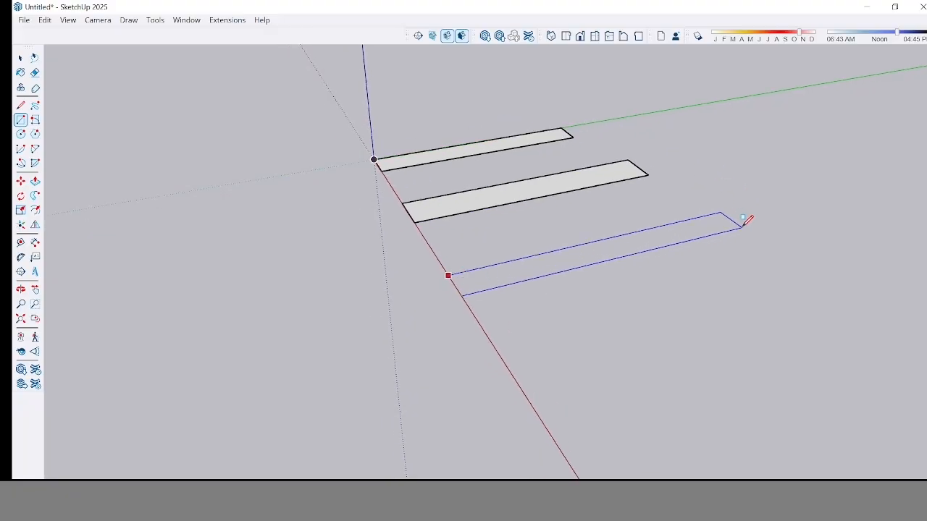
click(741, 228)
middle_drag(741, 230, 627, 257)
key(space)
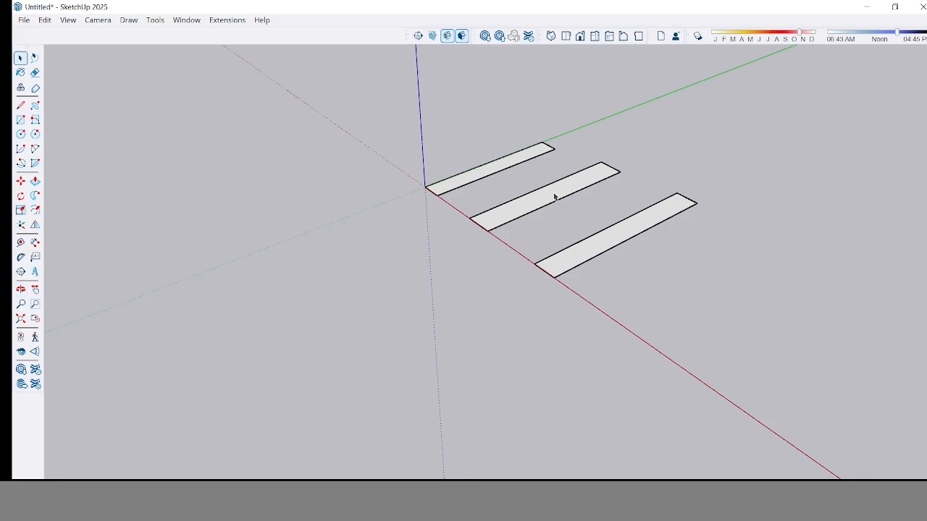
Push/Pull the rectangle at the origin up into a wall-like block and repeat the same height on the other two rectangles.
key(p)
click(486, 174)
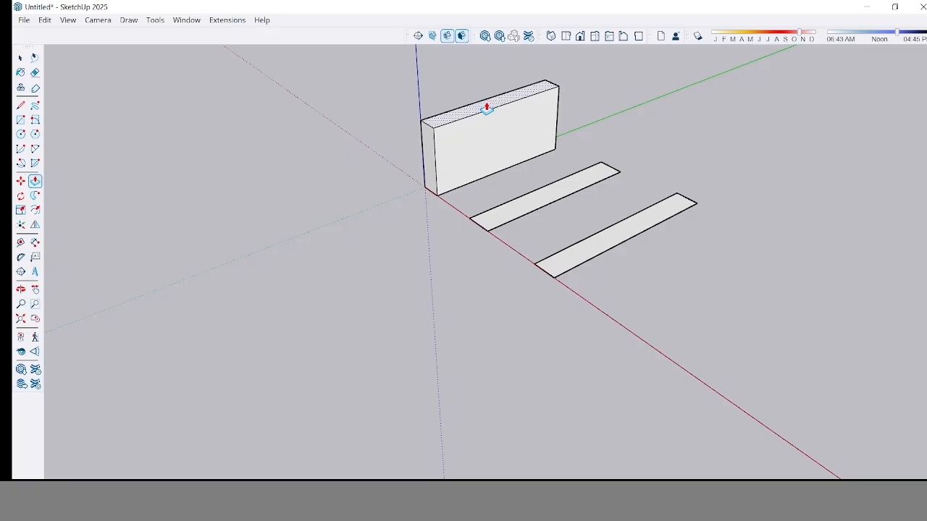
click(486, 107)
double_click(535, 207)
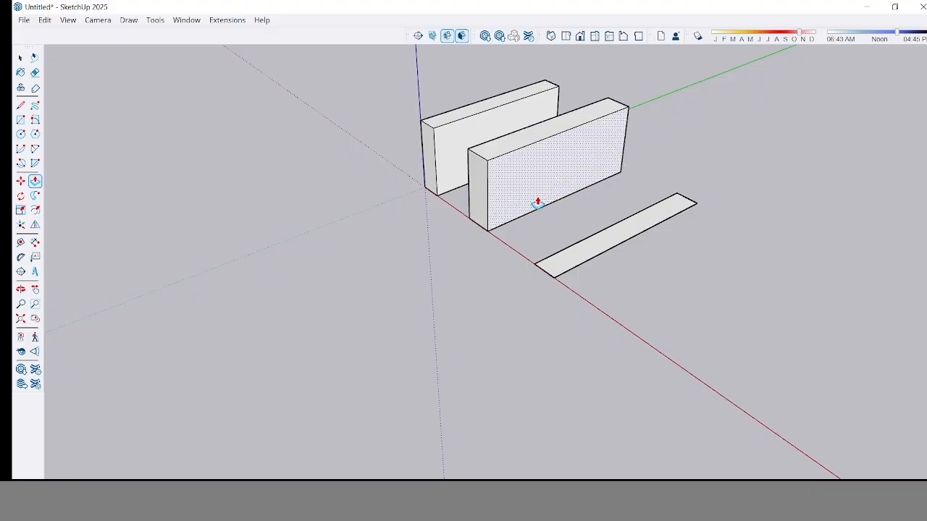
double_click(651, 221)
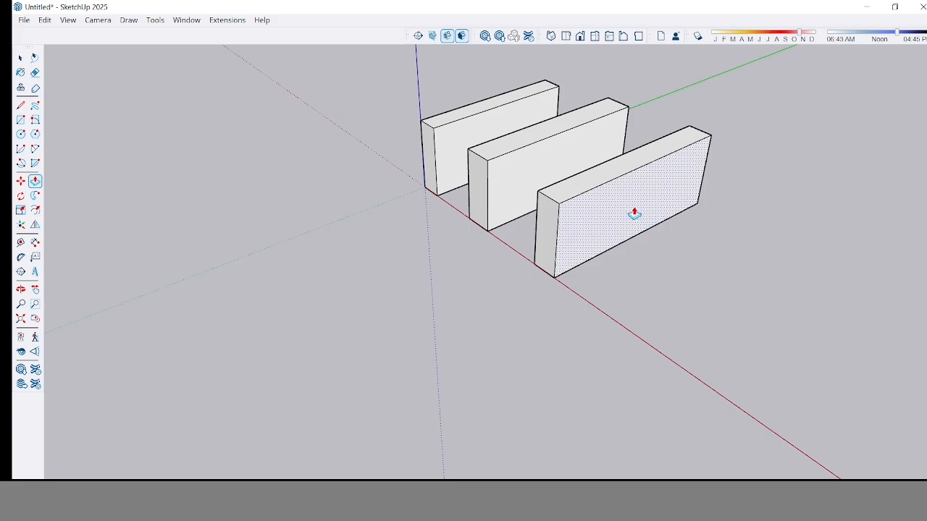
middle_drag(635, 211, 517, 200)
scroll(518, 194, up, 3)
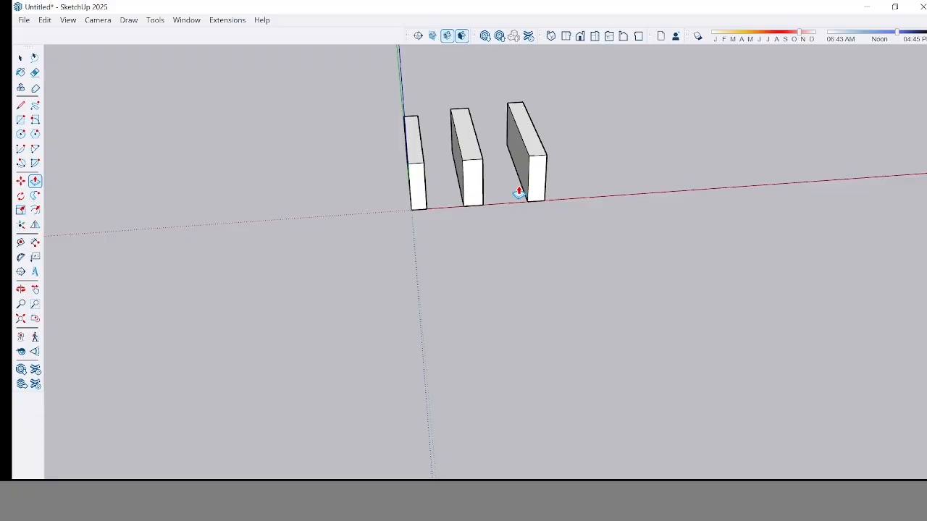
key(space)
Navigate away until the three blocks are out of sight, and bring the whole model back with Zoom Extents.
scroll(550, 234, down, 12)
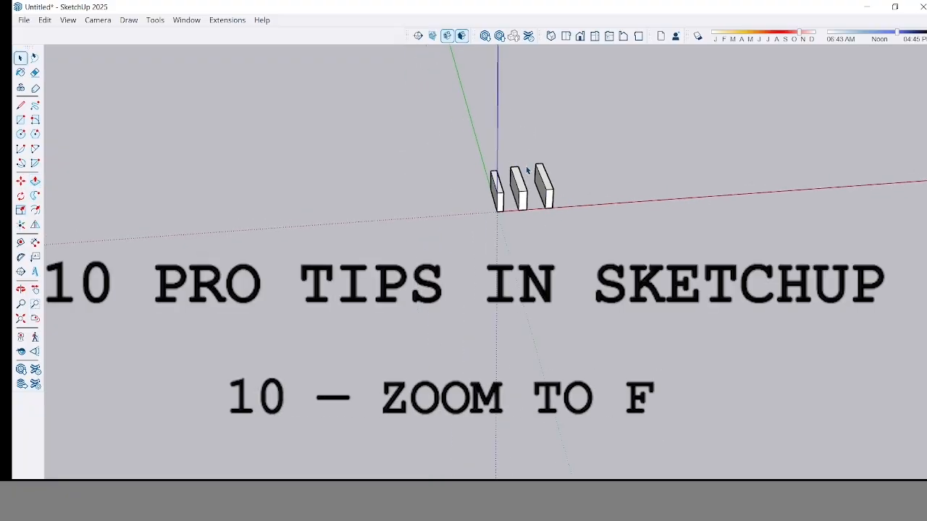
scroll(433, 101, down, 8)
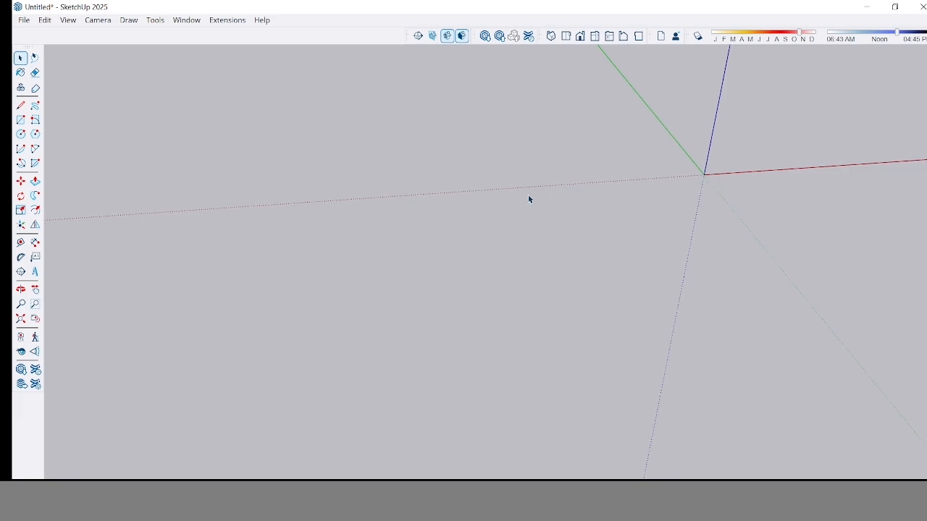
middle_drag(529, 198, 312, 146)
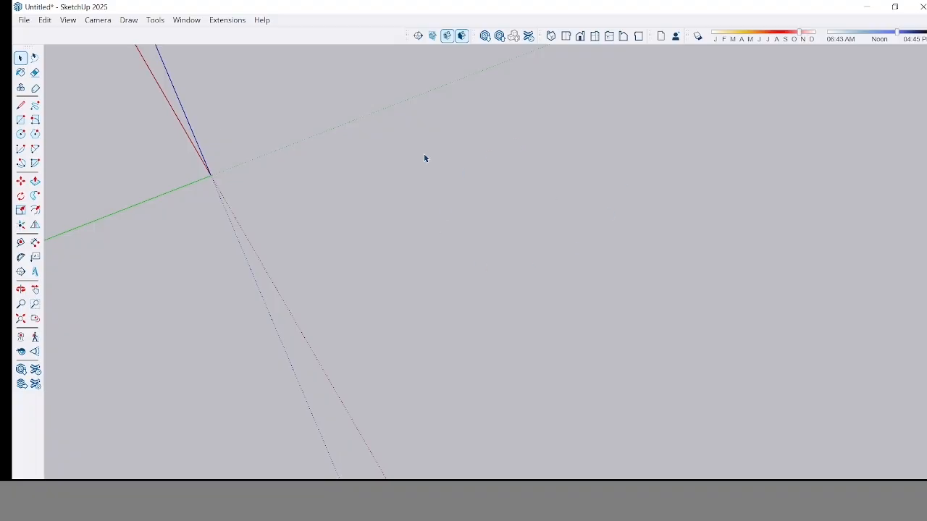
middle_drag(424, 157, 652, 88)
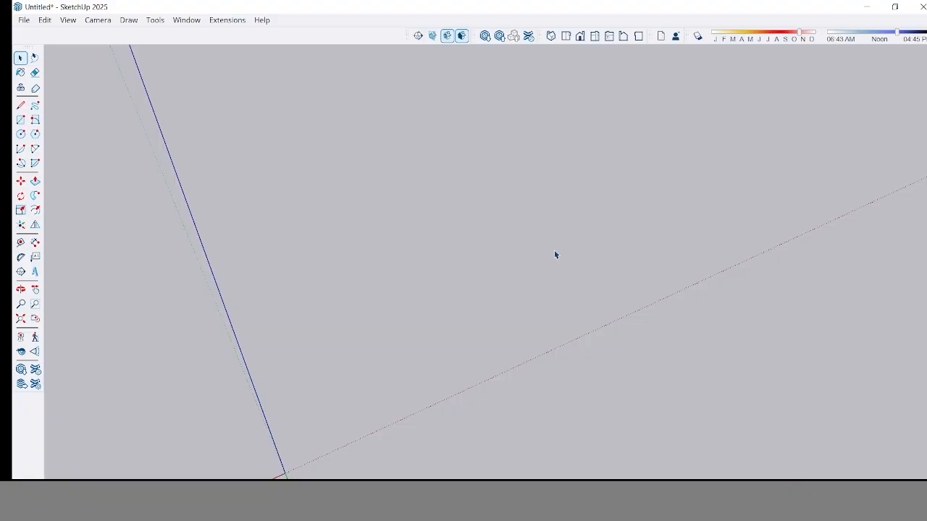
scroll(509, 263, up, 2)
scroll(509, 265, up, 2)
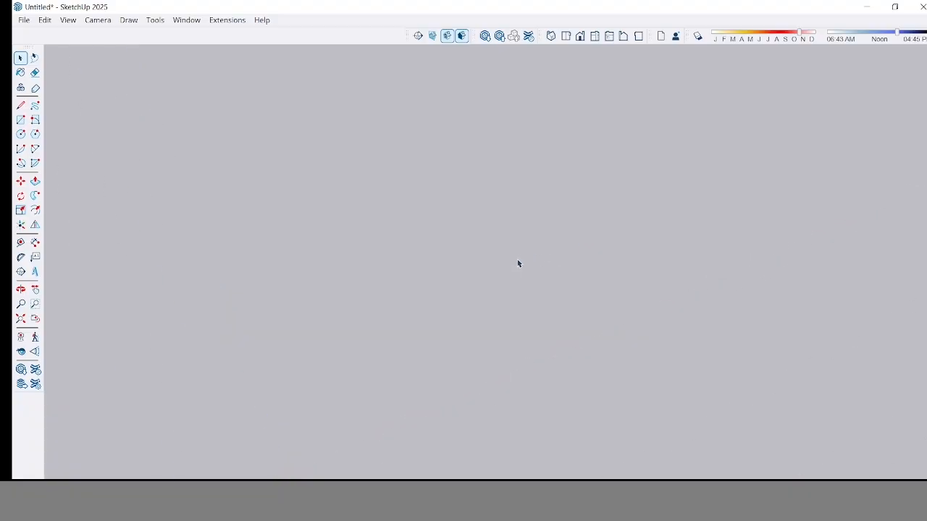
scroll(582, 172, down, 3)
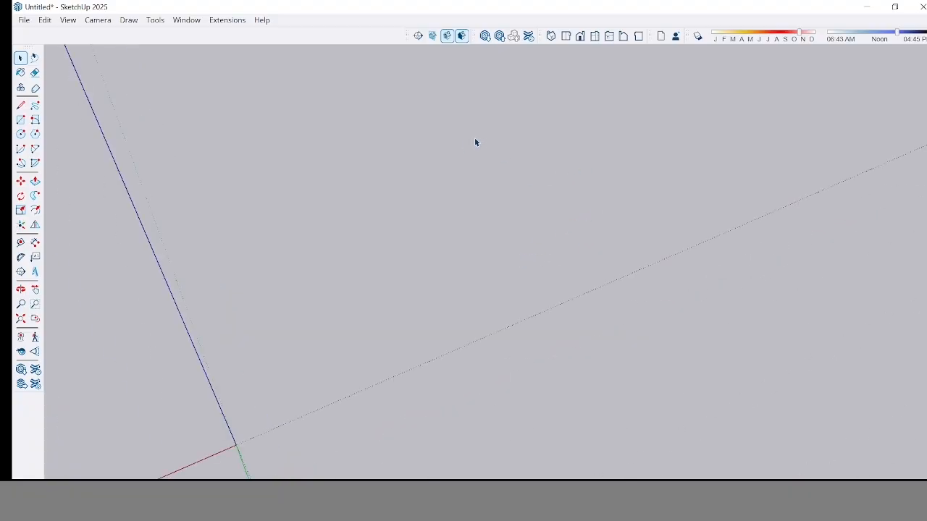
scroll(475, 143, down, 2)
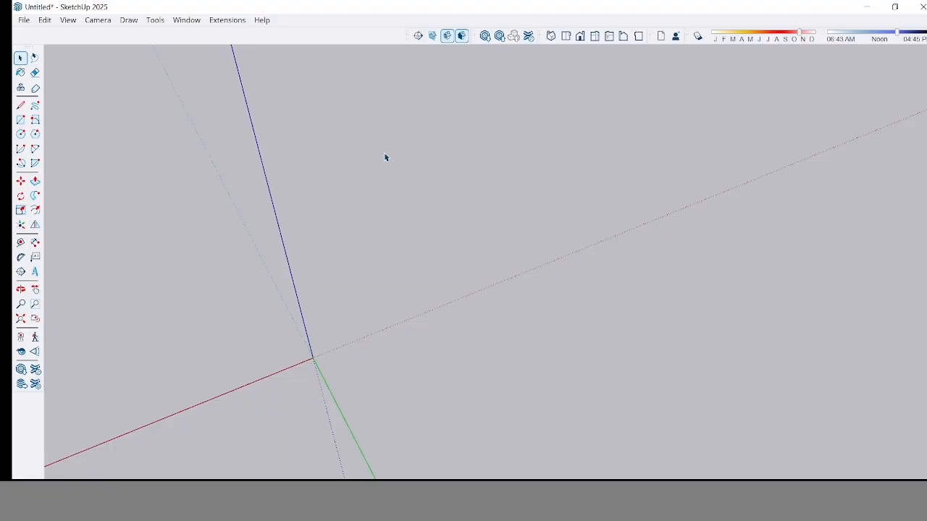
click(21, 321)
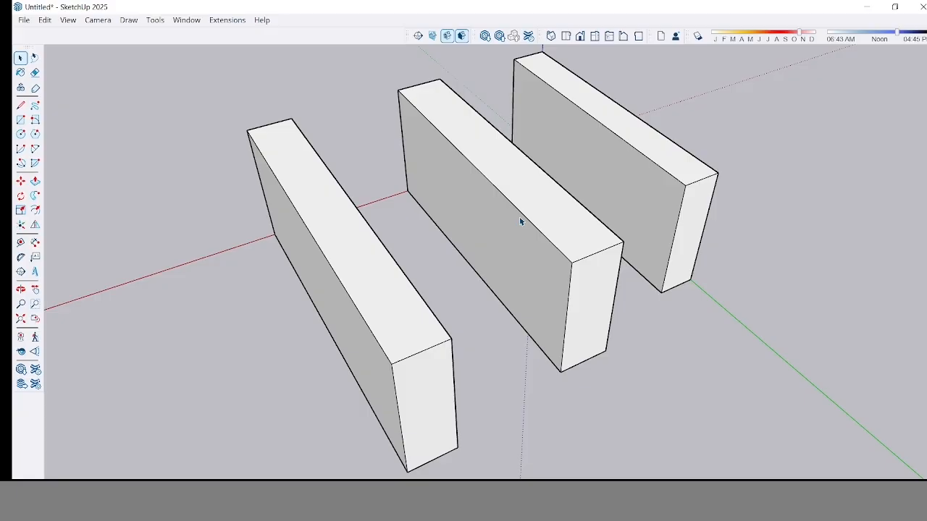
Lose the blocks from view again by zooming out, orbiting and panning, and refit all geometry with Zoom Extents.
scroll(867, 215, down, 8)
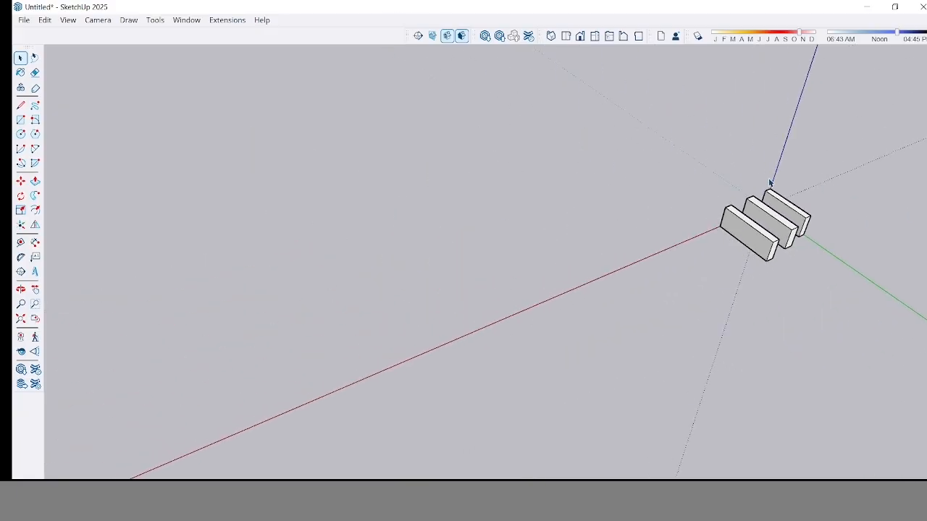
scroll(651, 232, down, 10)
middle_drag(522, 198, 708, 426)
shift+middle_drag(716, 328, 472, 224)
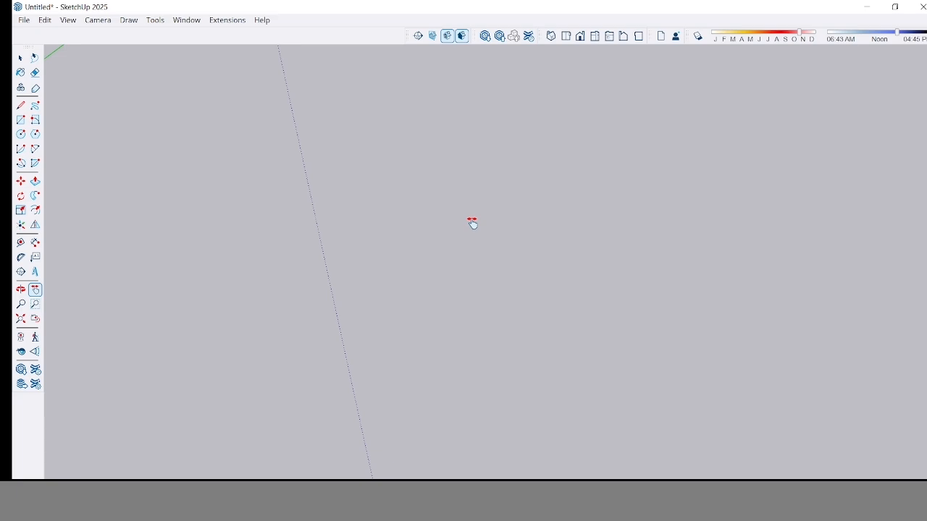
click(21, 320)
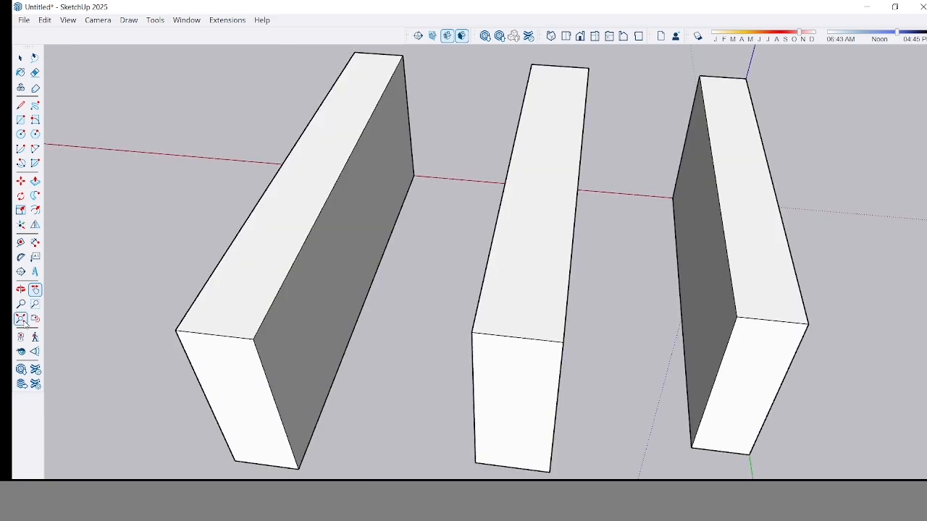